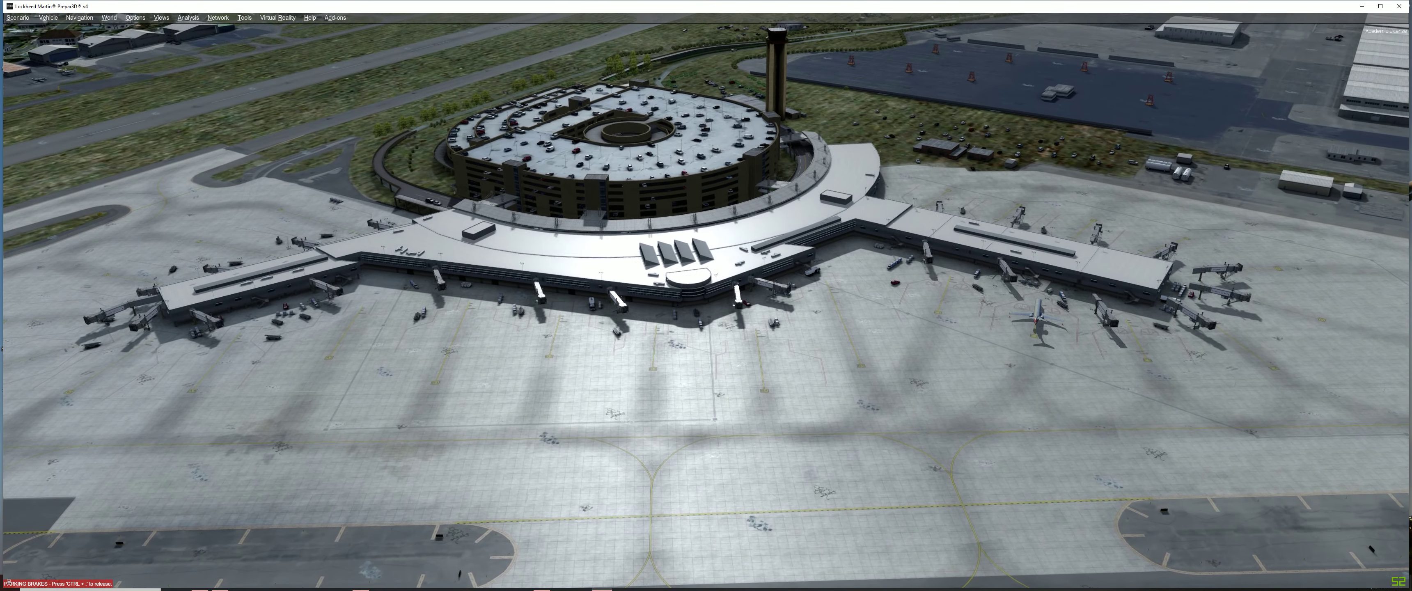
Look up the simulator's key assignments for the Slew flight mode and accept the options
key(super)
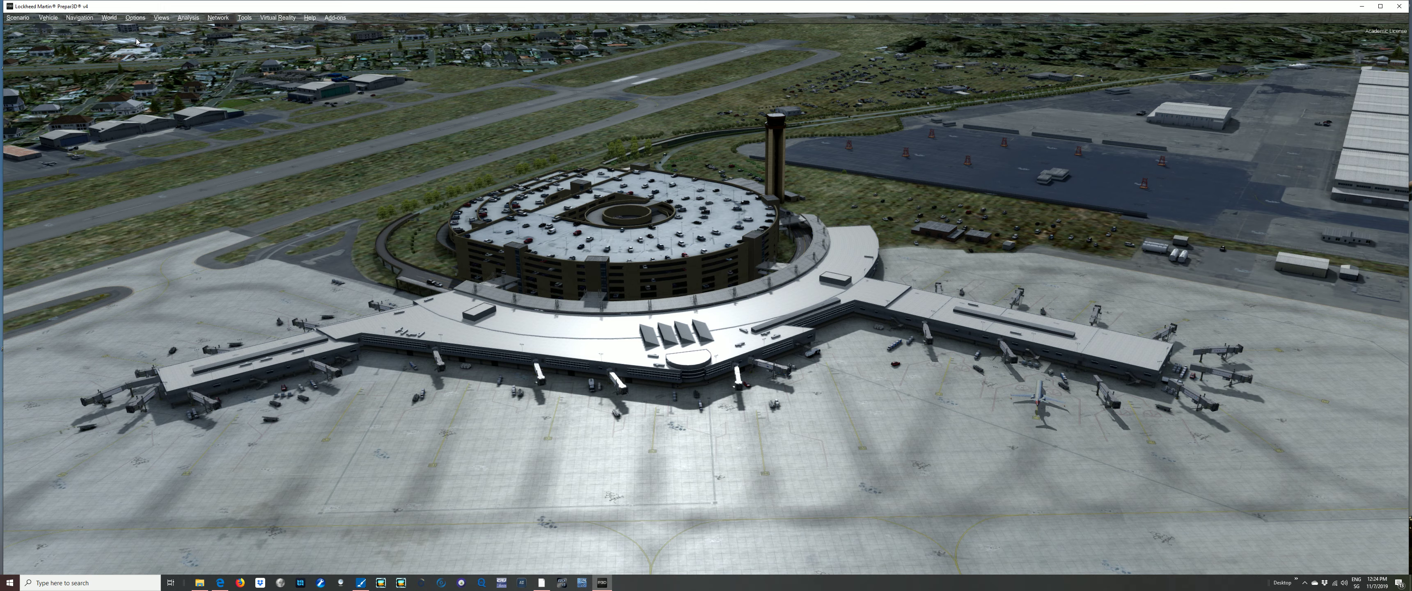
click(137, 20)
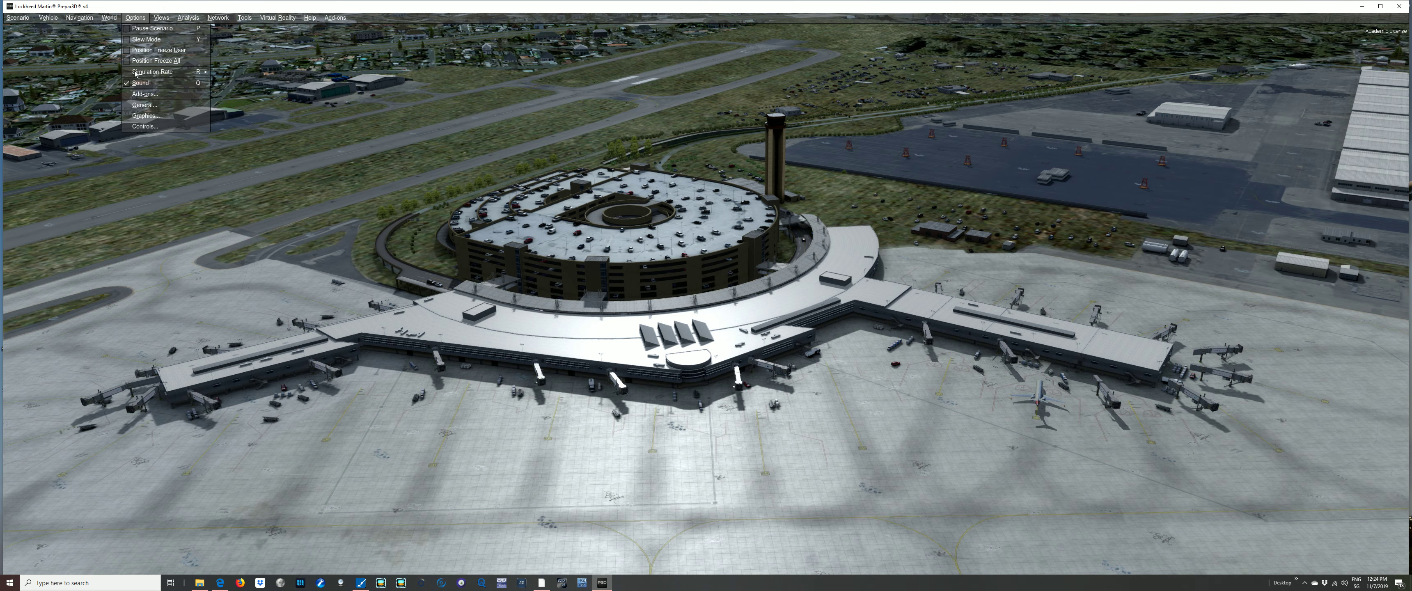
click(149, 114)
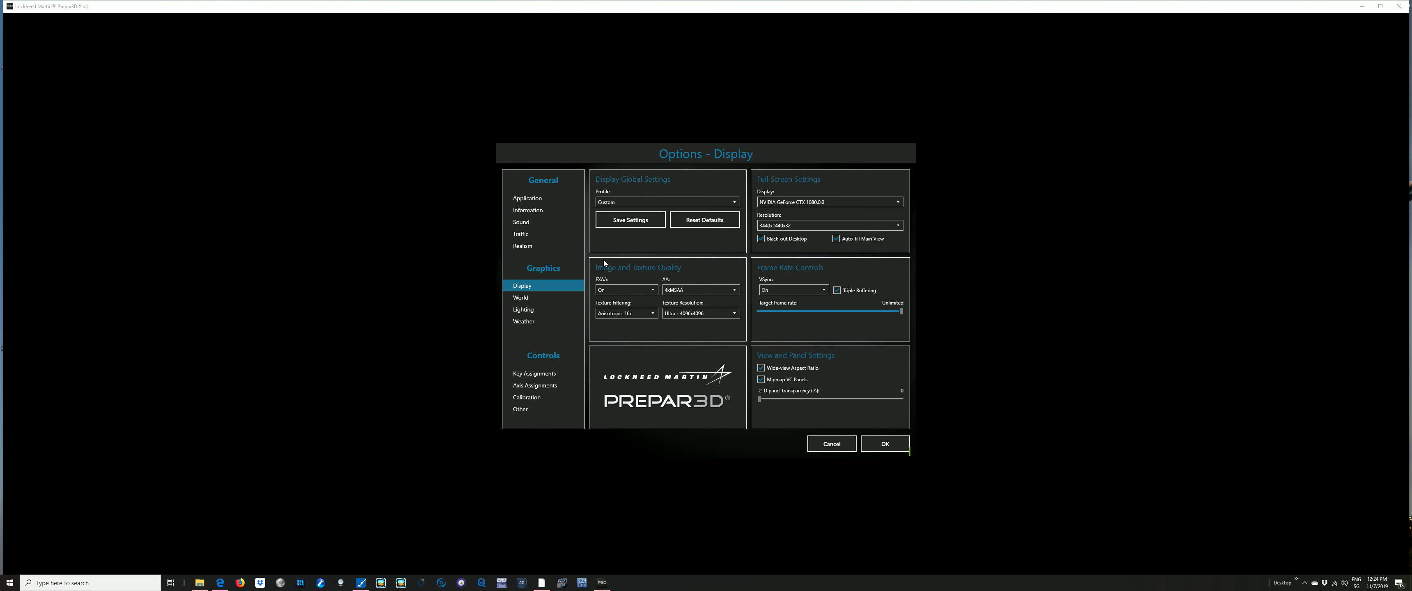
click(534, 374)
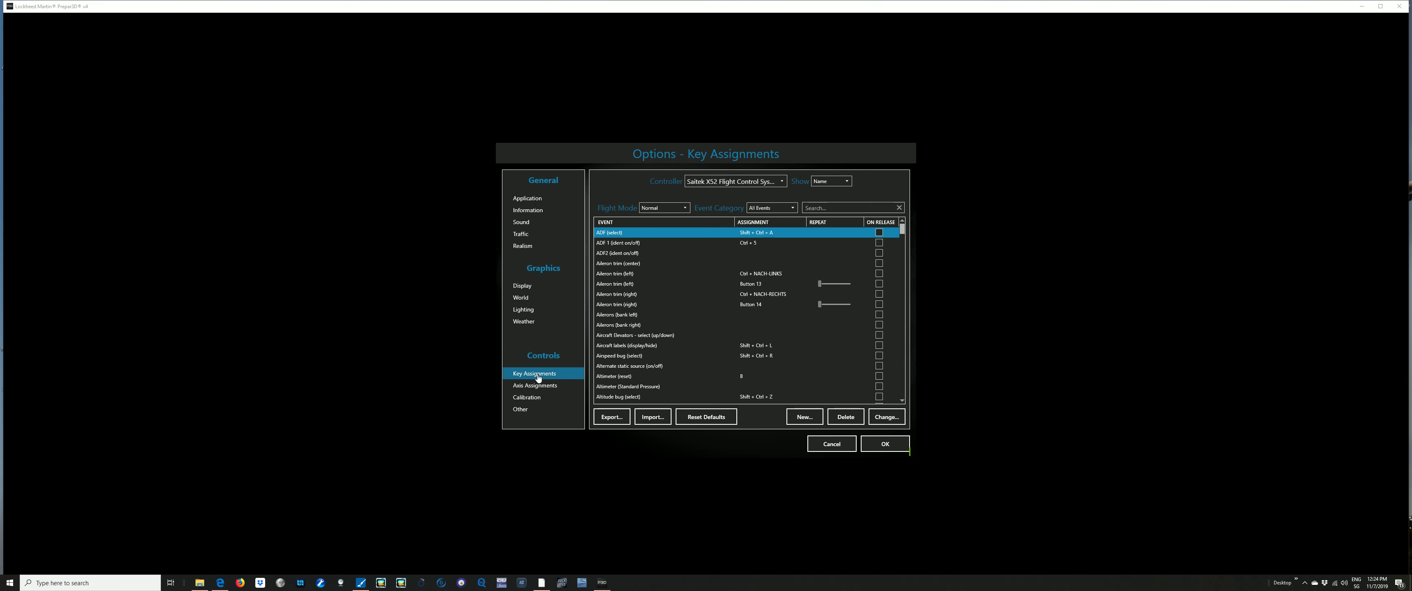
click(666, 208)
click(657, 227)
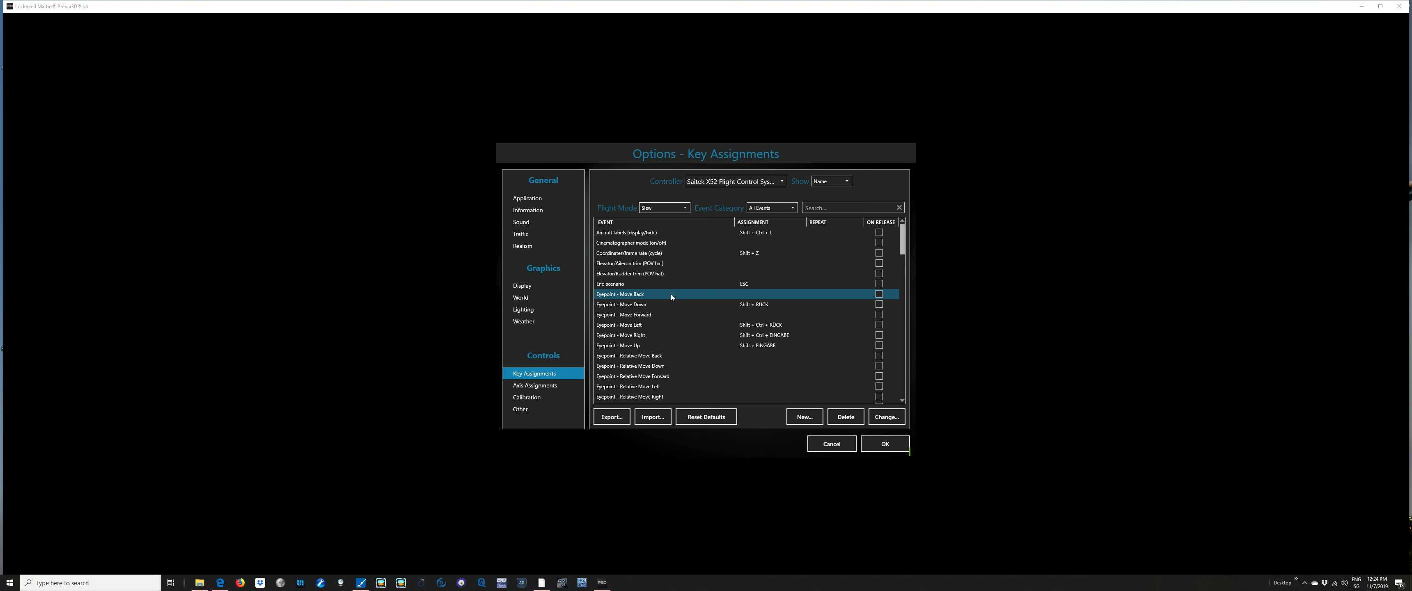
click(877, 449)
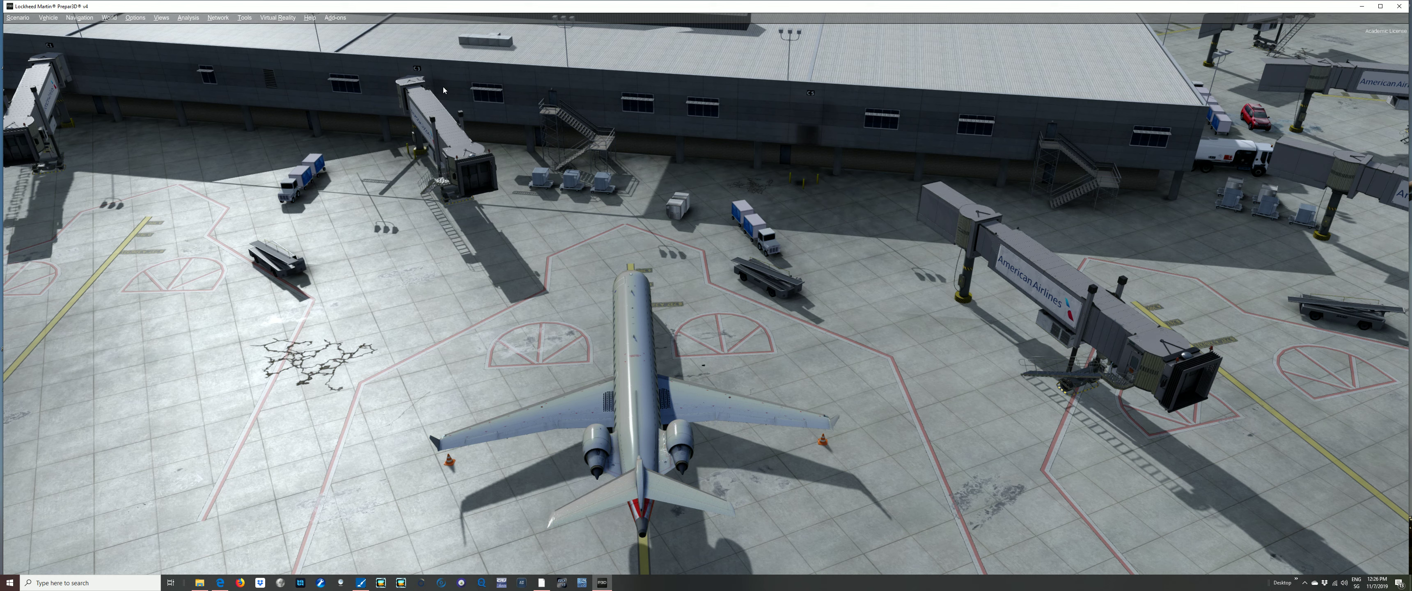
Open the GSX customization of the current parking position at Birmingham Intl
key(ctrl+shift+F12)
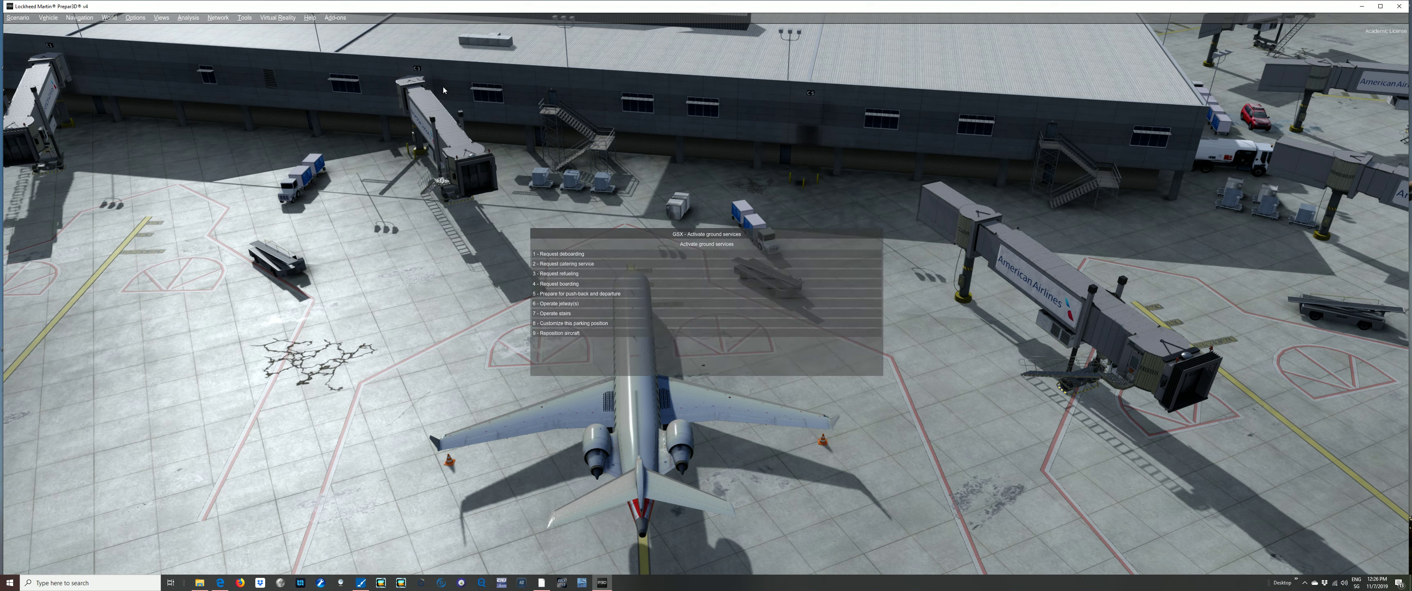
click(554, 323)
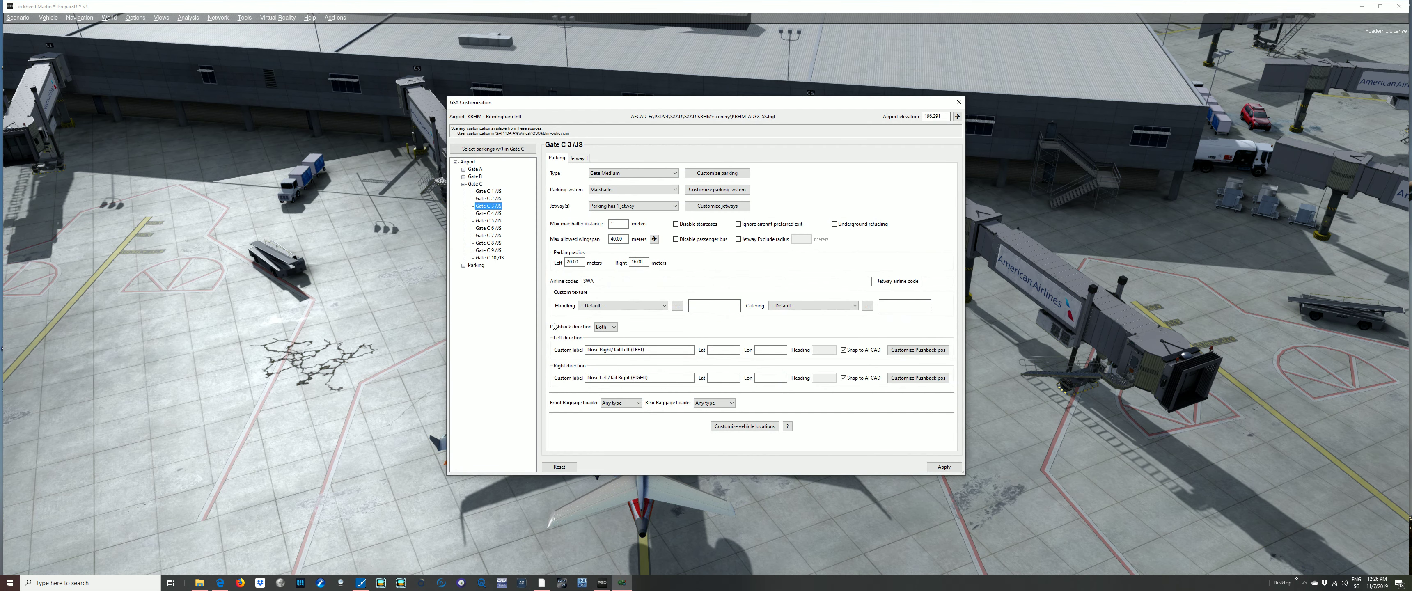
Try to open GSX's airport position customization from the simulator and return to the open customization window
click(334, 18)
mouse_move(364, 137)
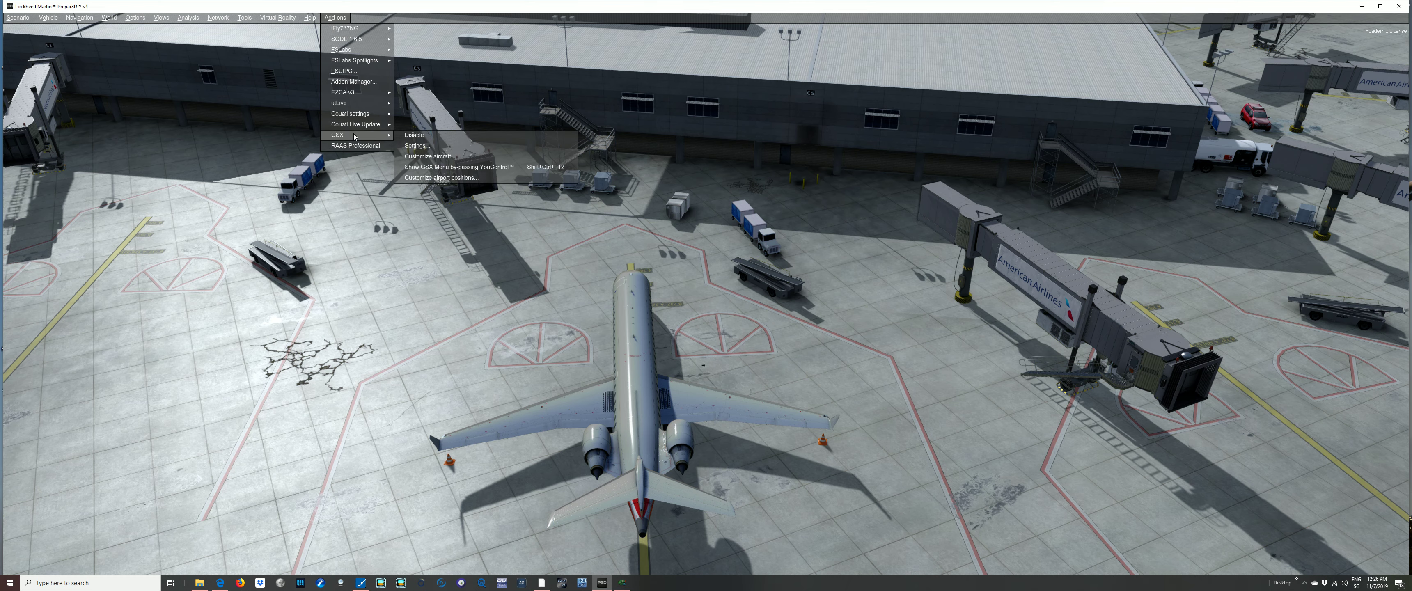
click(439, 178)
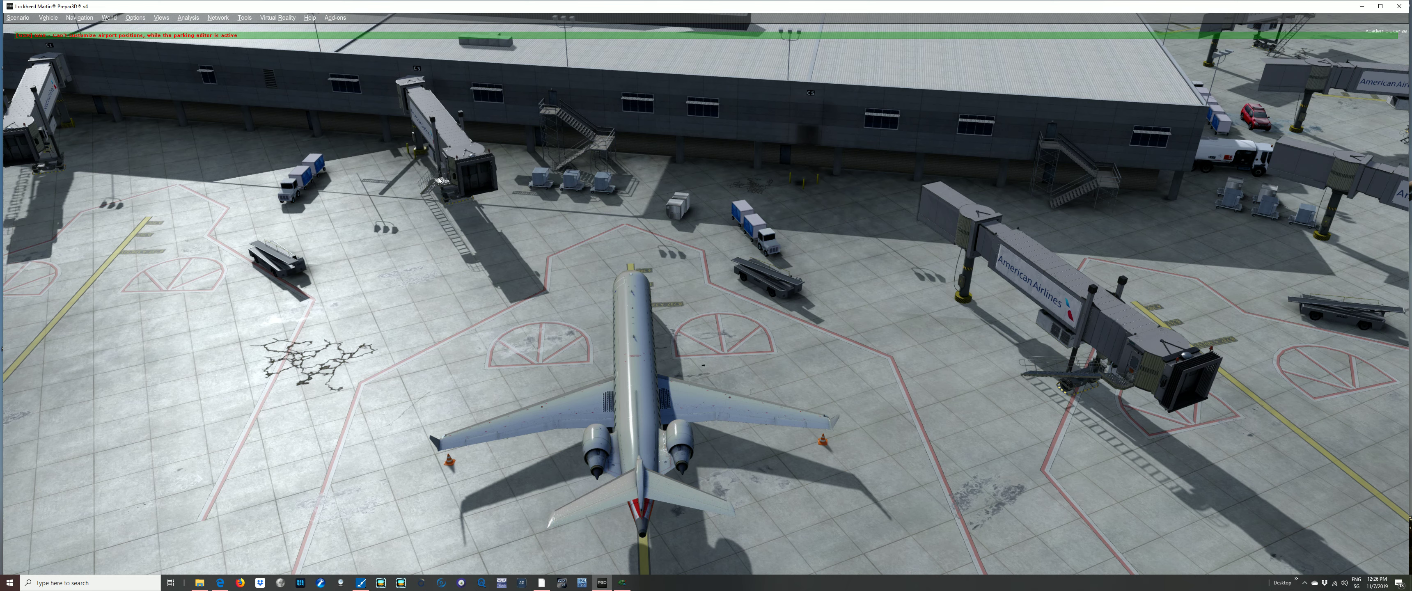
click(622, 582)
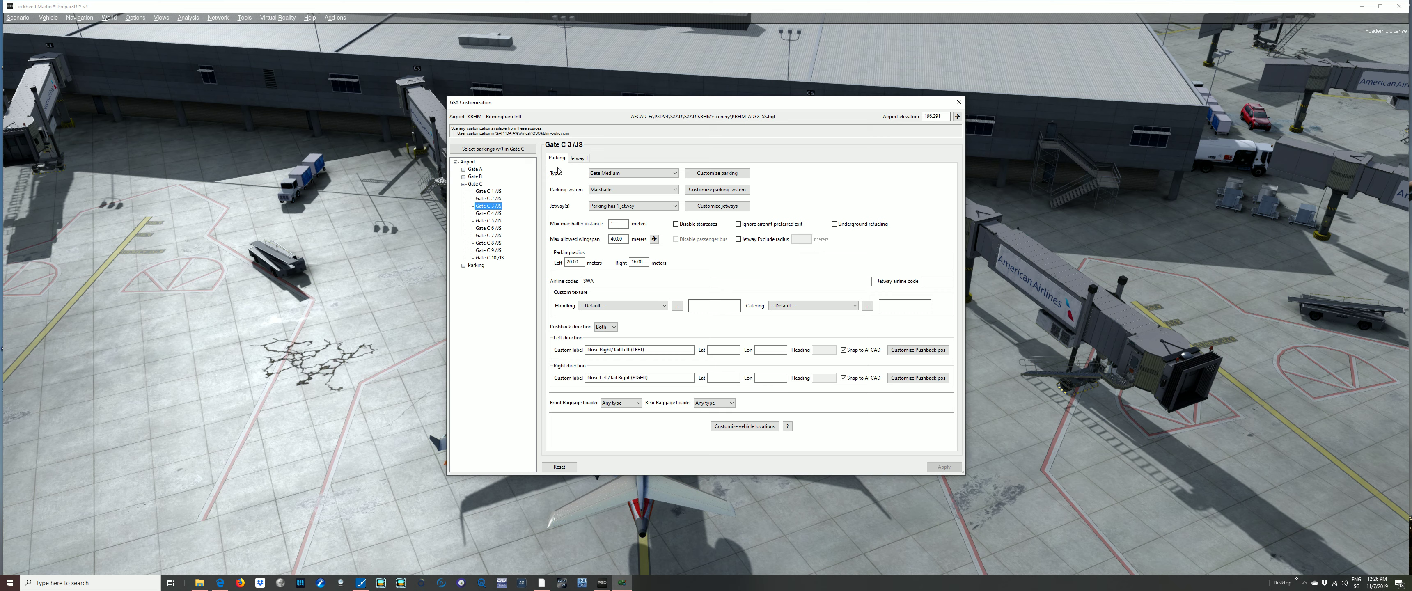
Review the parking settings and the Jetway 1 settings of Gate C 3
click(579, 158)
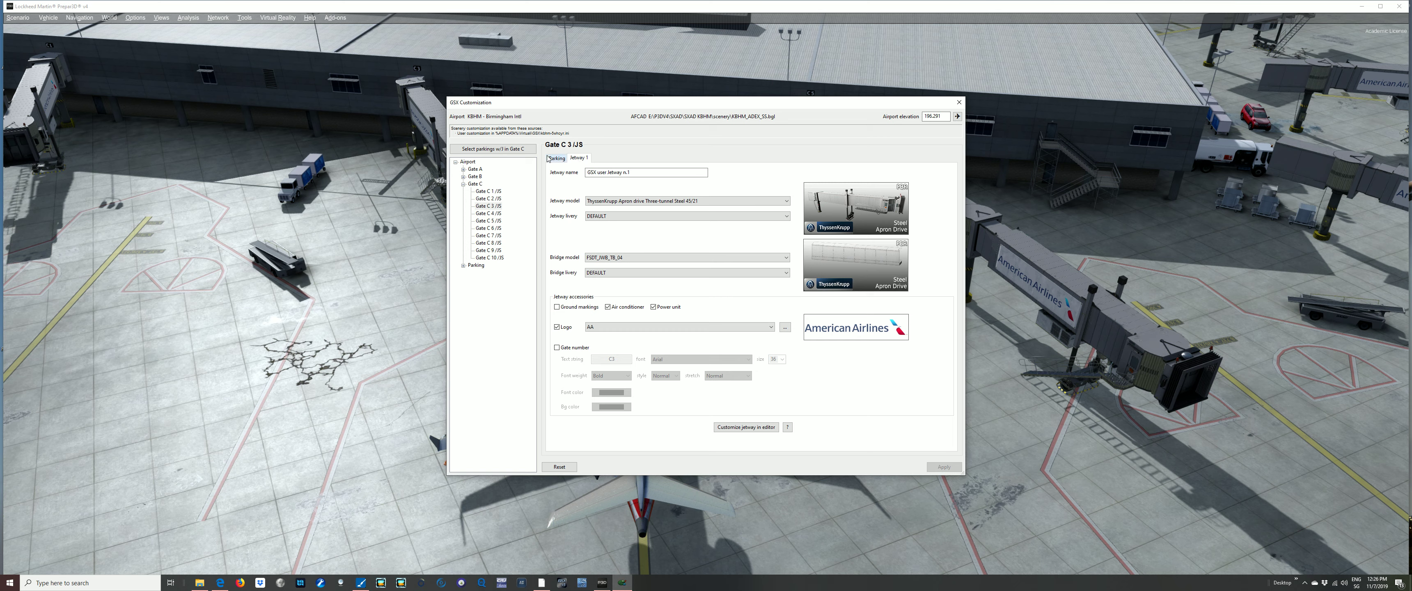
click(556, 159)
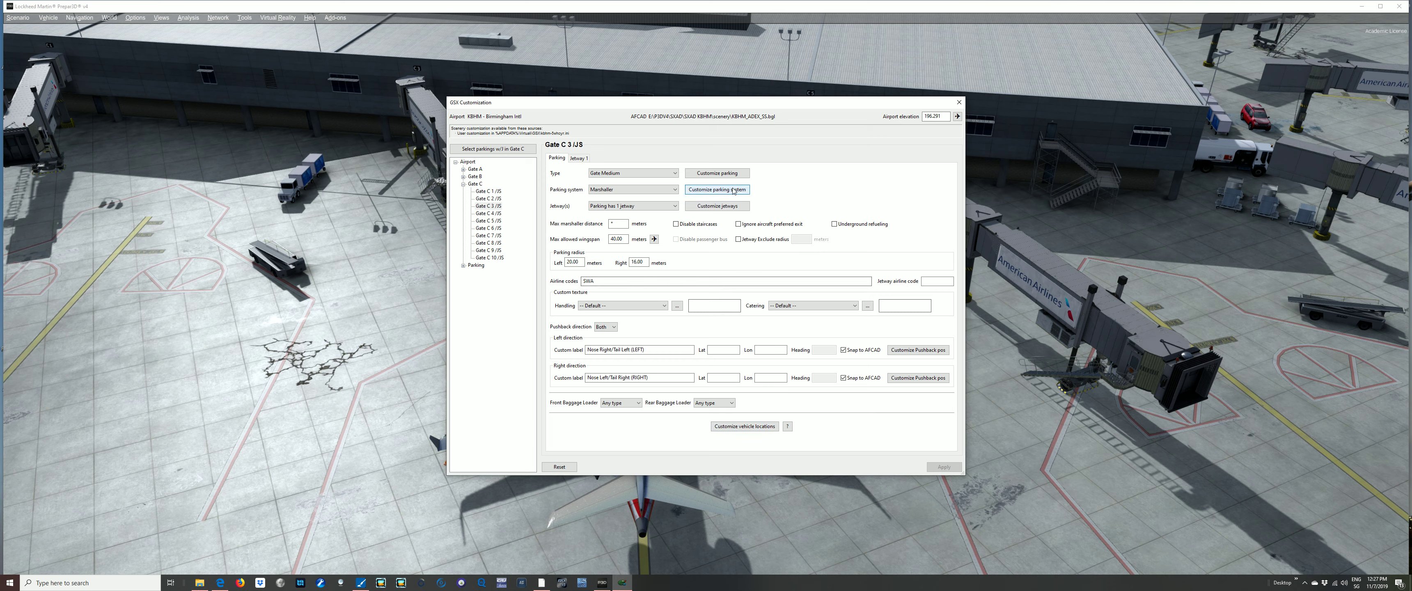
click(582, 159)
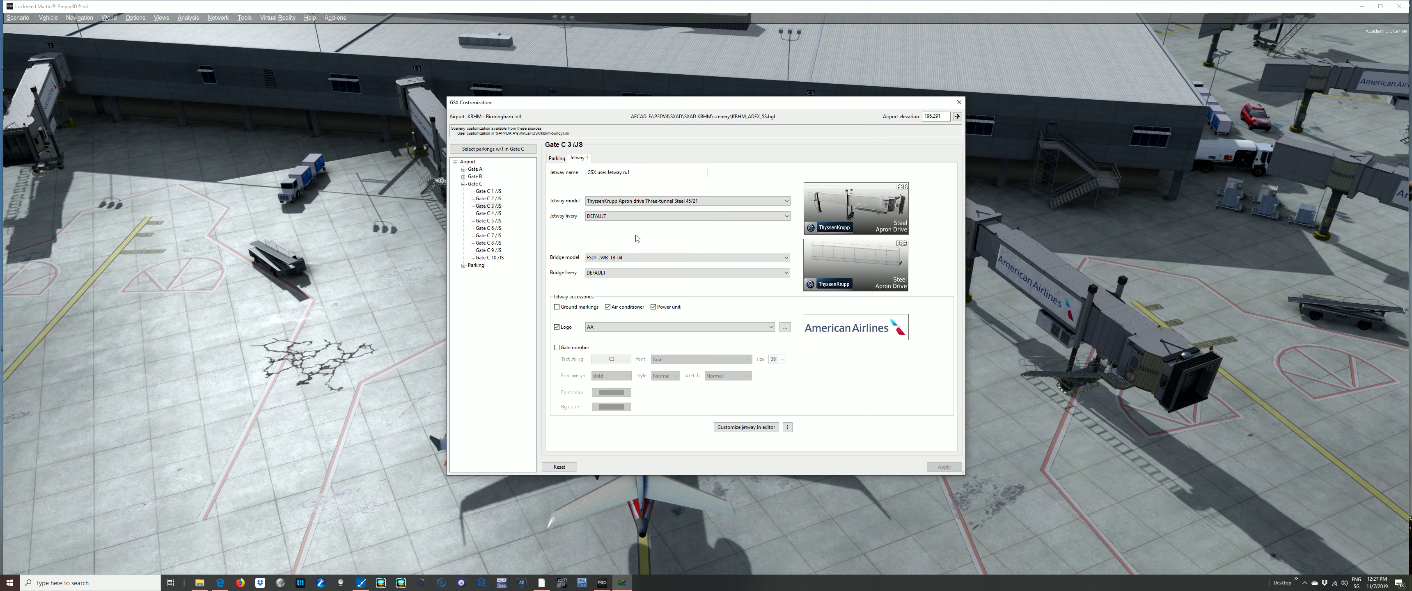
Try the Apron drive Crystal standard and Apron drive standard jetway replacement models on Gate C 3's jetway
click(614, 204)
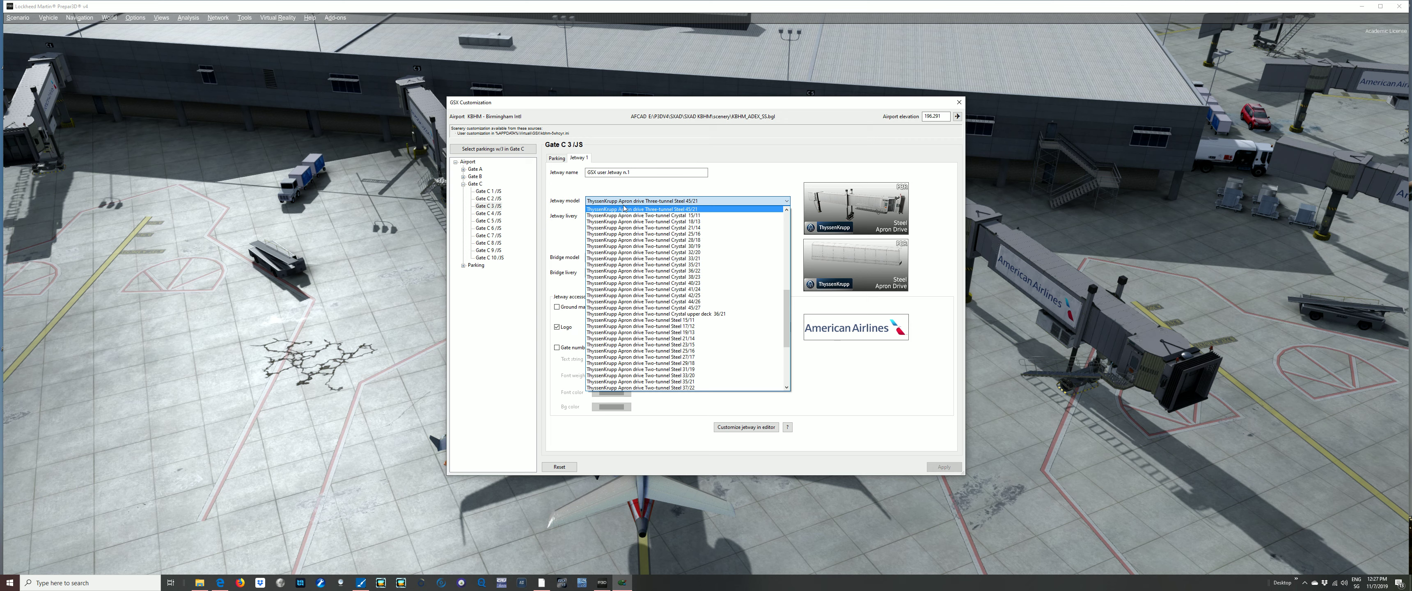
scroll(657, 307, up, 3)
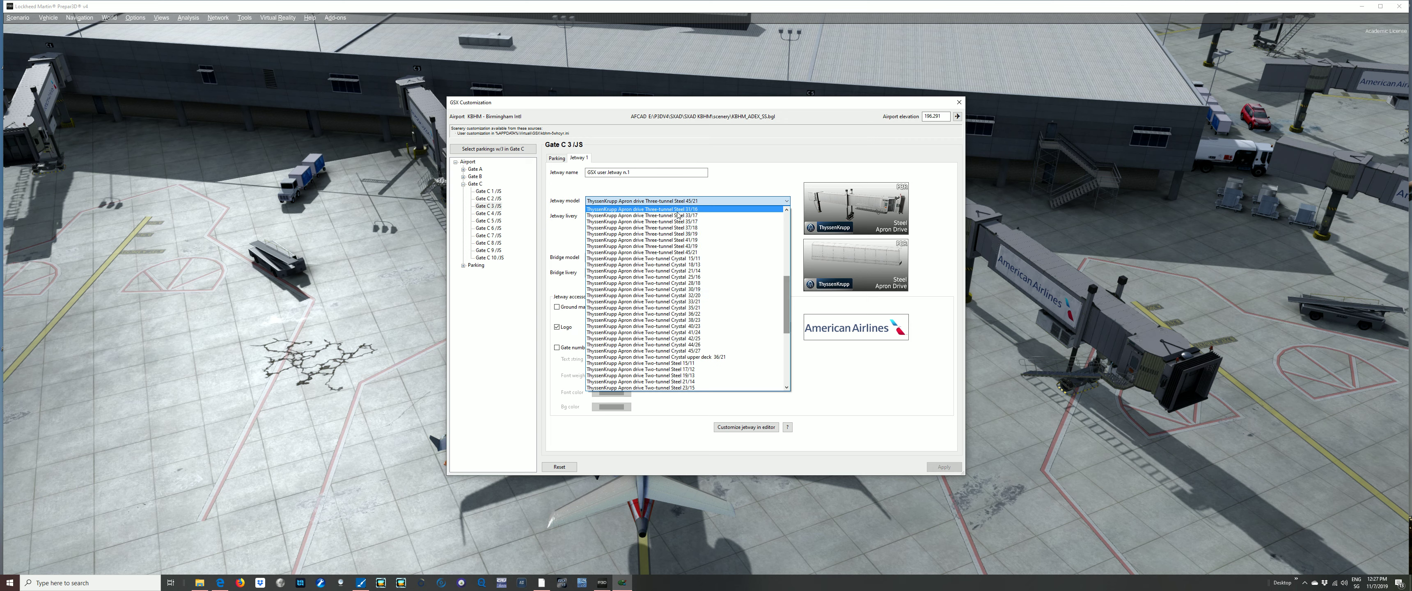
scroll(679, 215, up, 10)
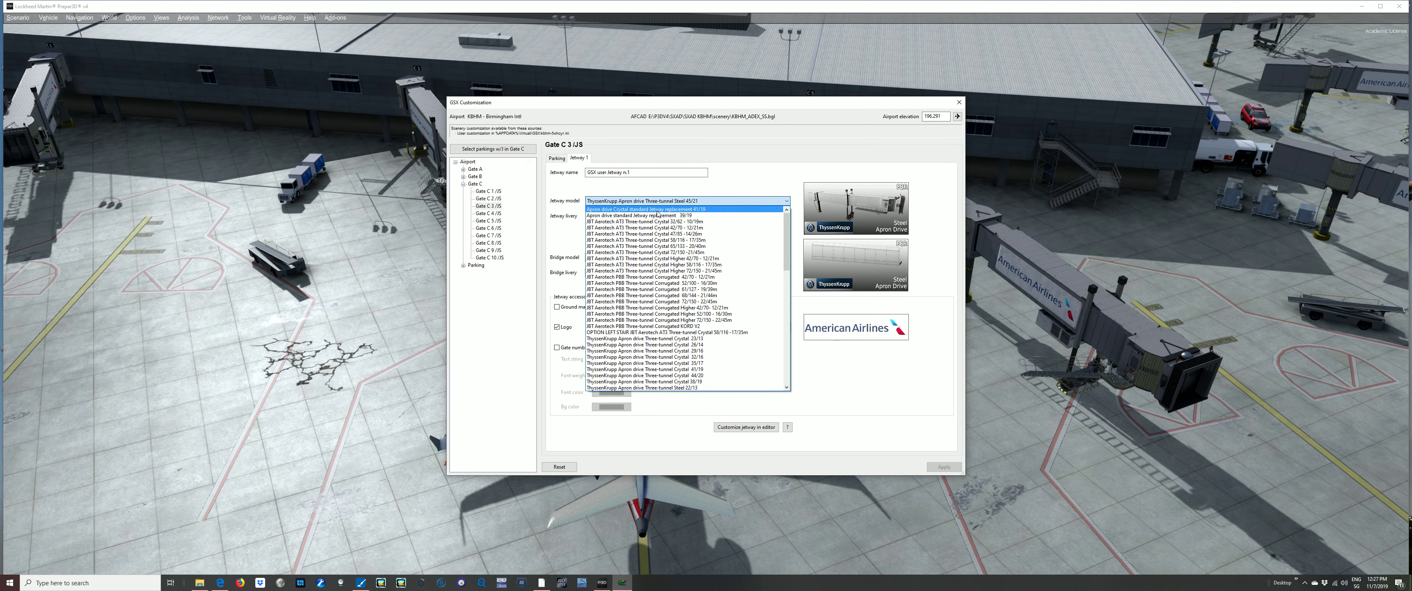
click(658, 211)
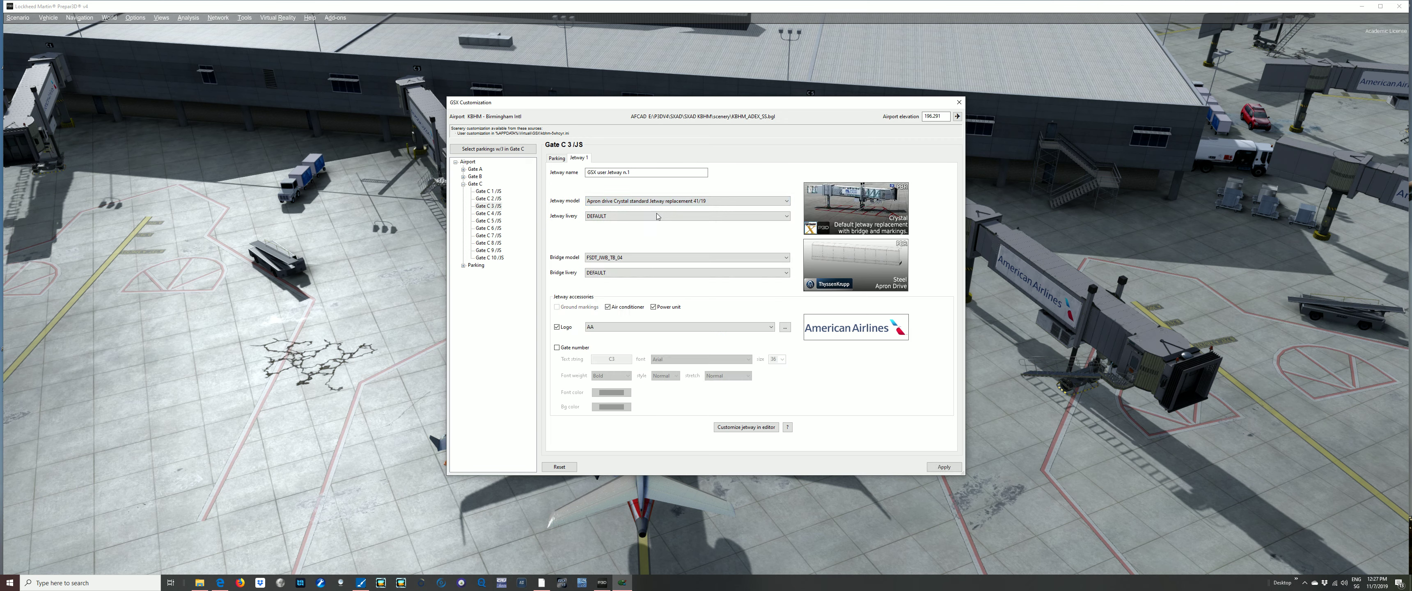
click(754, 201)
click(722, 224)
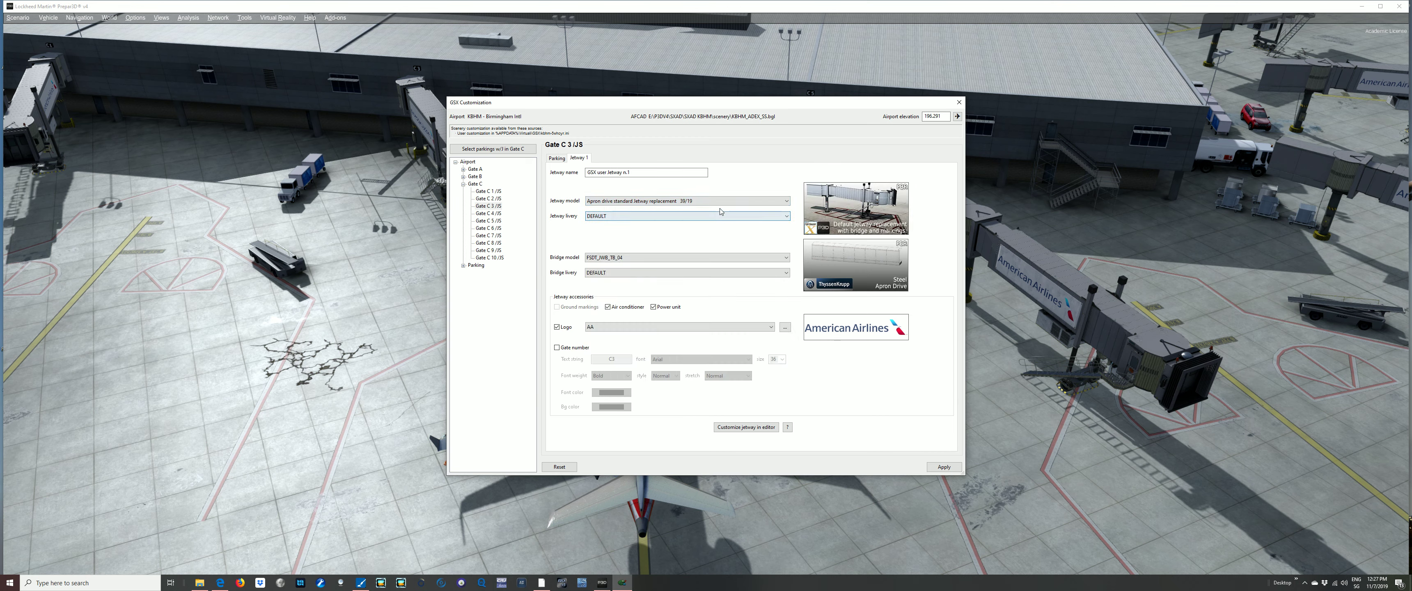
Try JBT Aerotech and ThyssenKrupp Crystal three-tunnel jetway models, finishing with ThyssenKrupp Apron drive Three-tunnel Steel 45/21
click(691, 201)
click(679, 259)
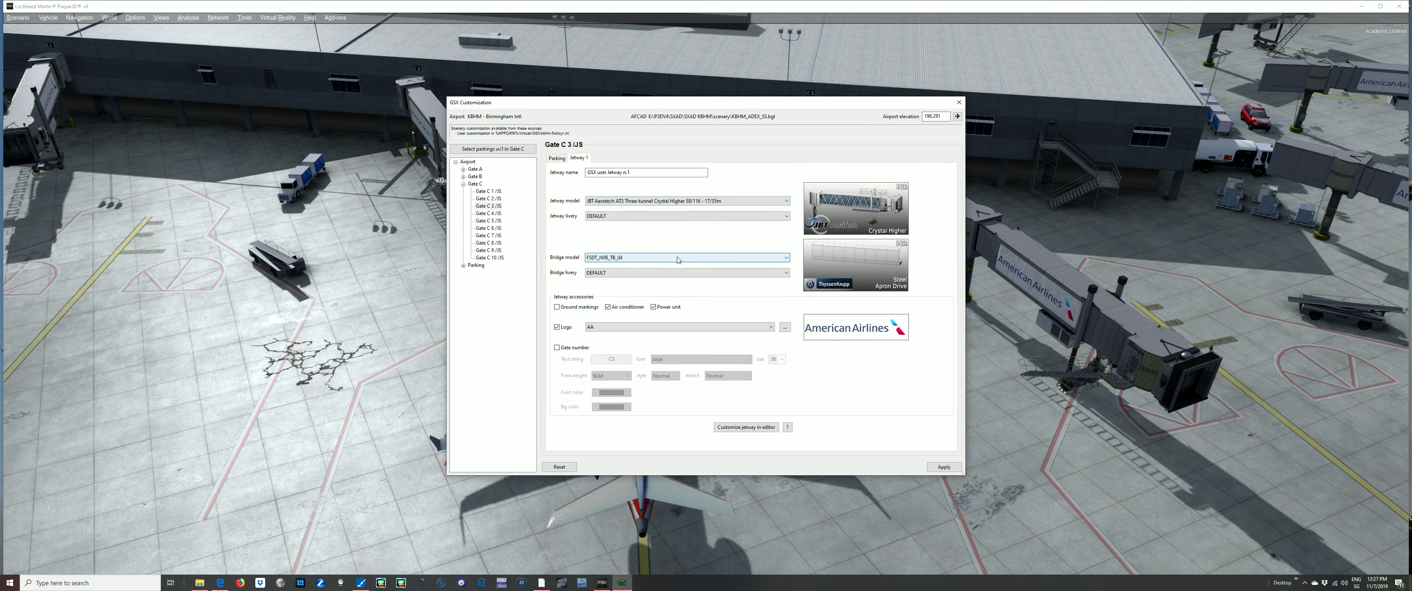
click(685, 200)
click(666, 302)
click(675, 201)
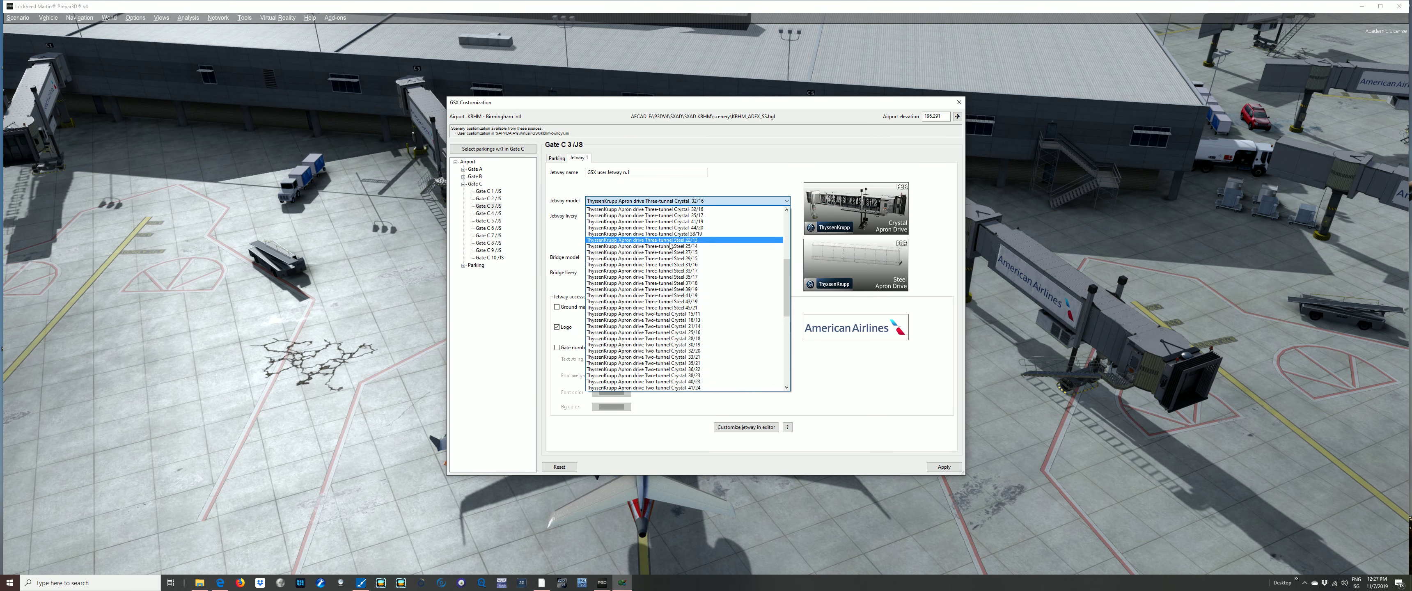
click(669, 309)
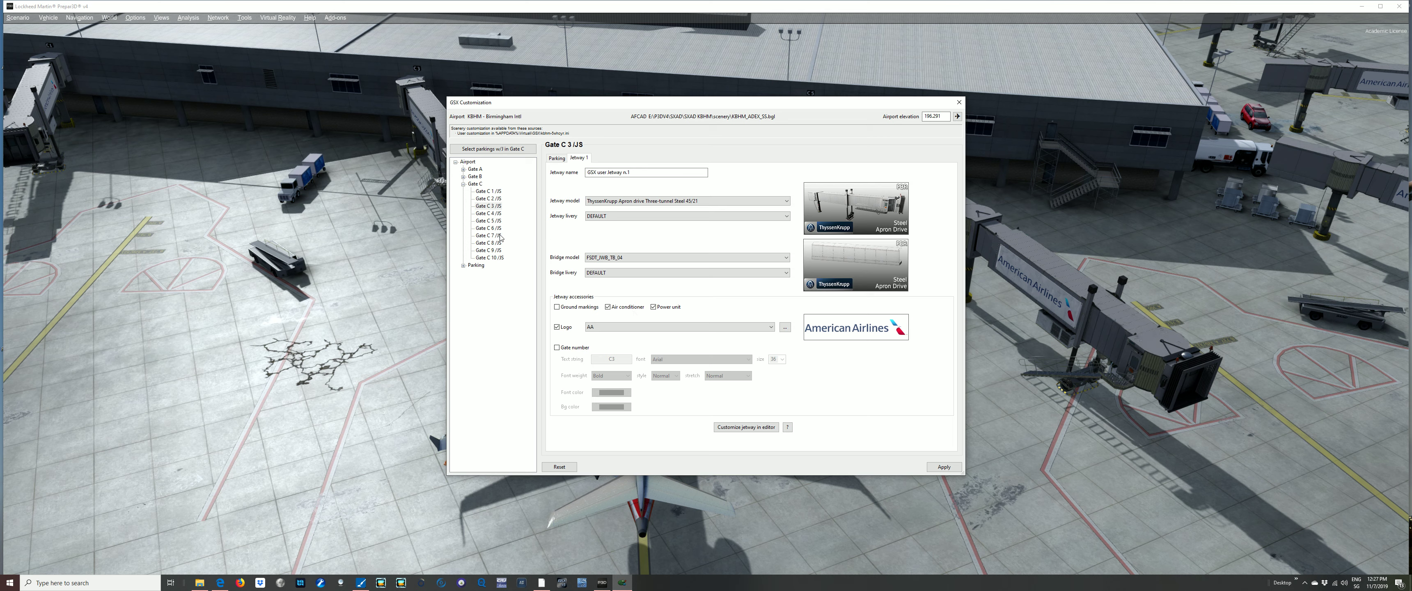
Discard the pending jetway customizations and select Gates C 1 through C 10 together
click(496, 195)
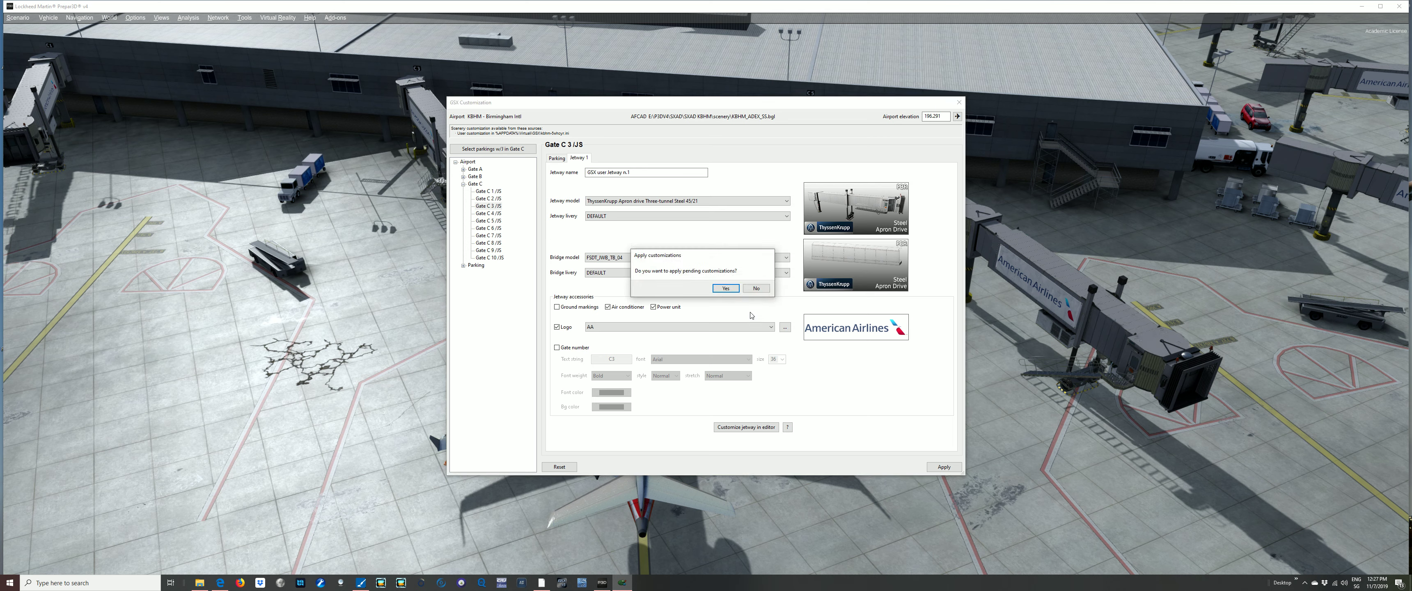
click(755, 290)
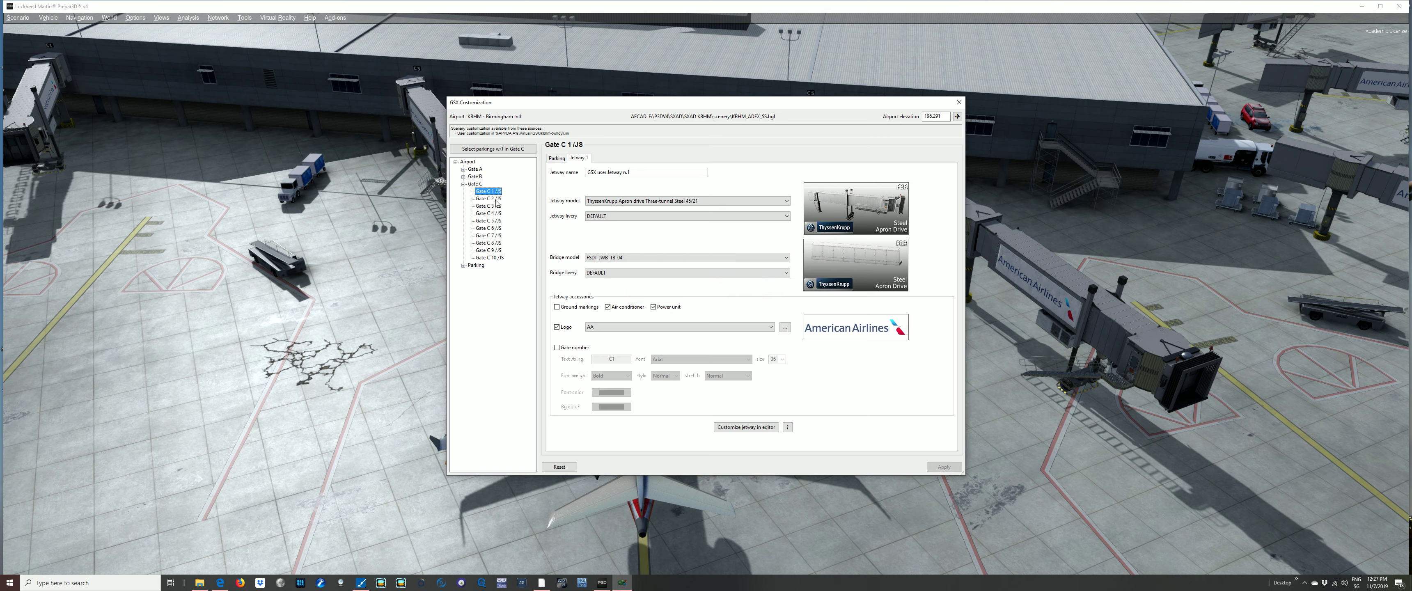
shift+click(493, 214)
shift+click(493, 228)
shift+click(495, 250)
shift+click(495, 257)
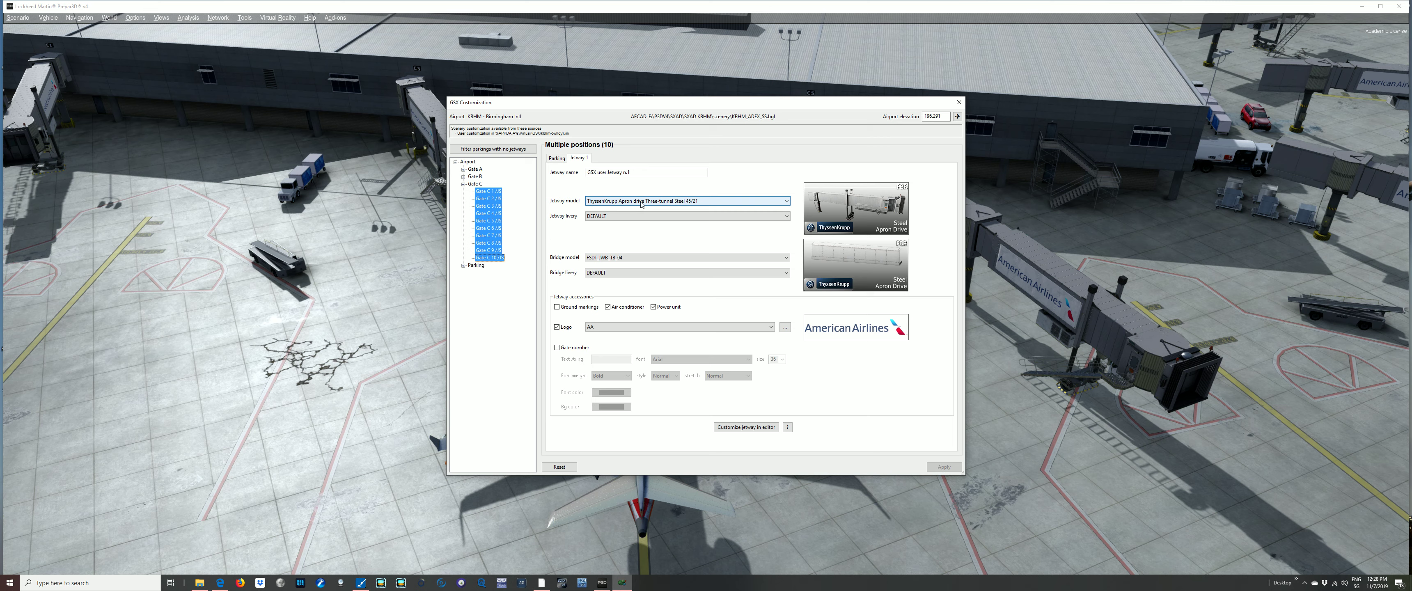
Reduce the selection to Gate C 3 and inspect its neighbouring jetways in the simulator view
click(489, 191)
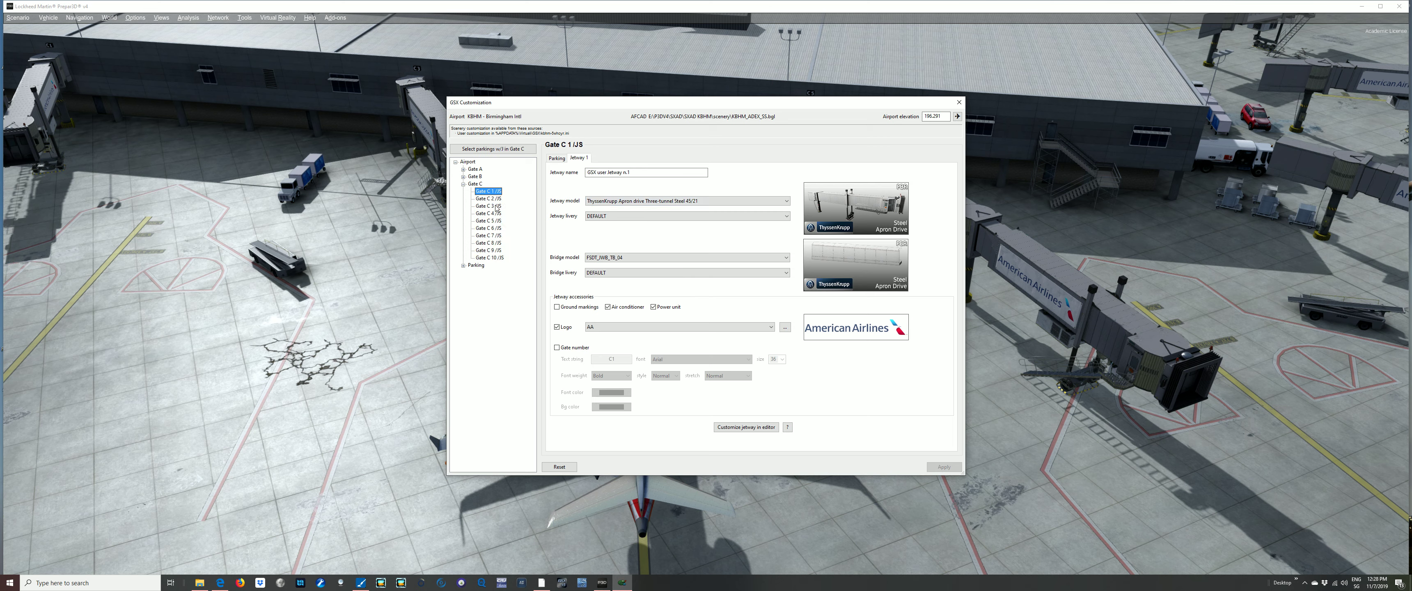
click(495, 207)
click(1167, 257)
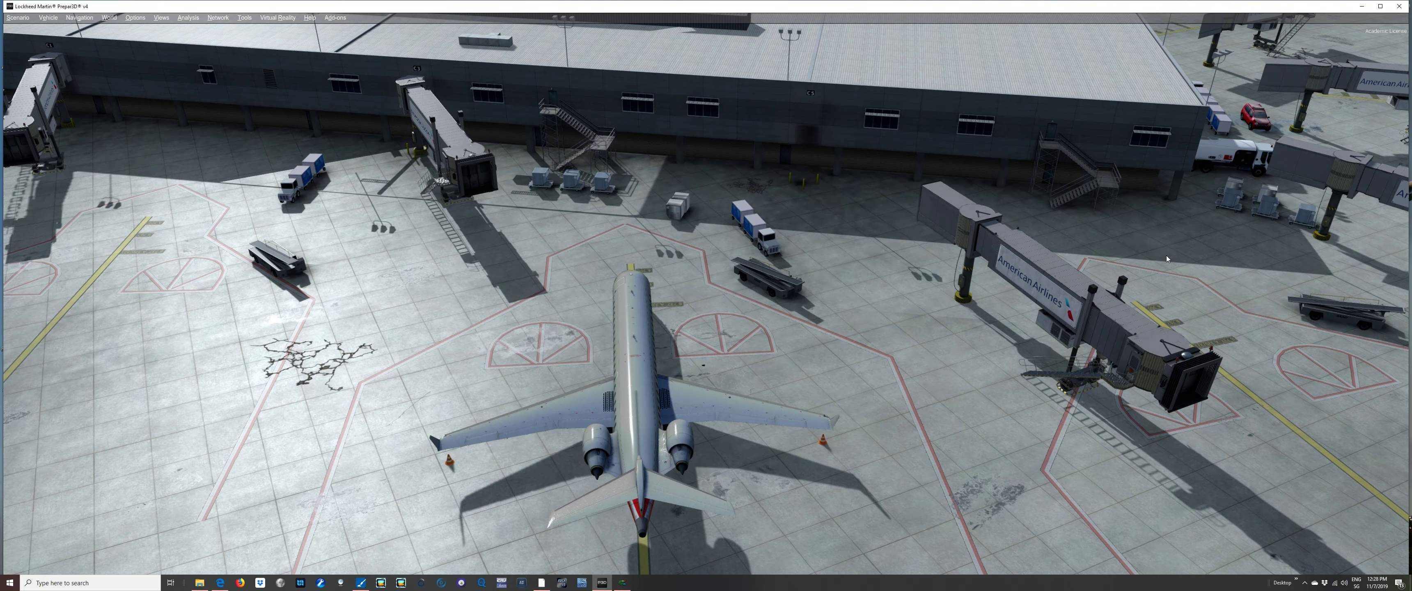
middle_drag(1166, 256, 1166, 257)
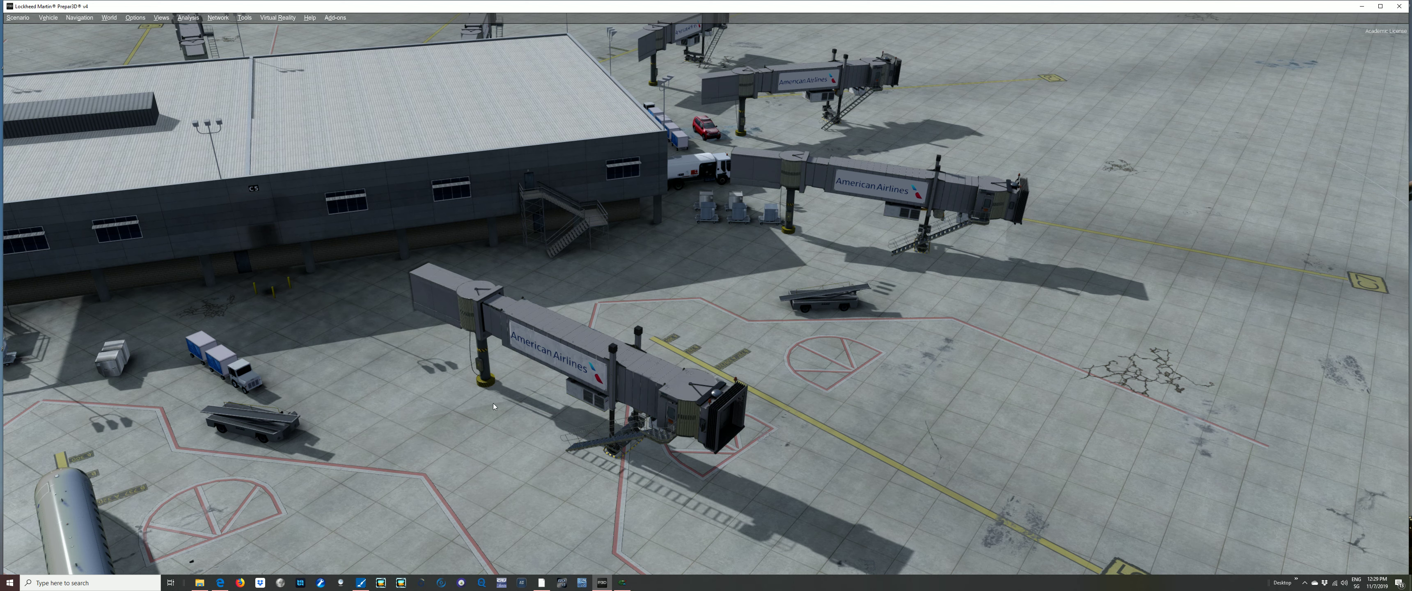
Try to bring up GSX's airport position customization again from the simulator
click(332, 18)
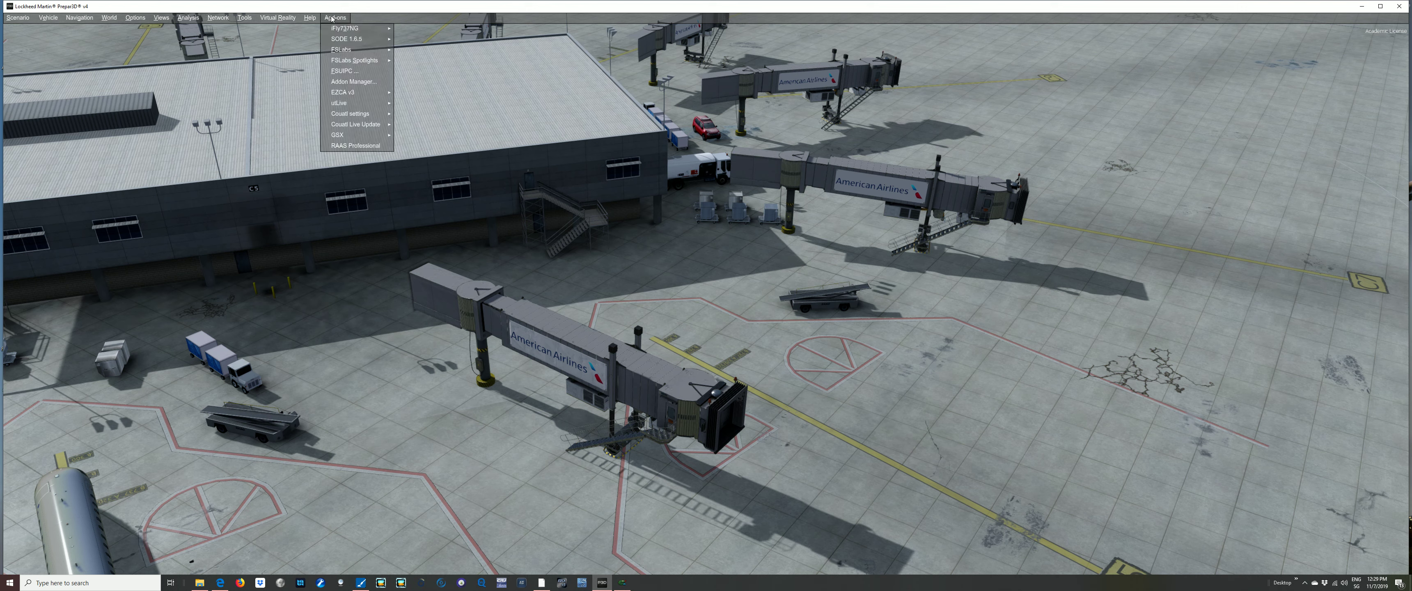
mouse_move(353, 137)
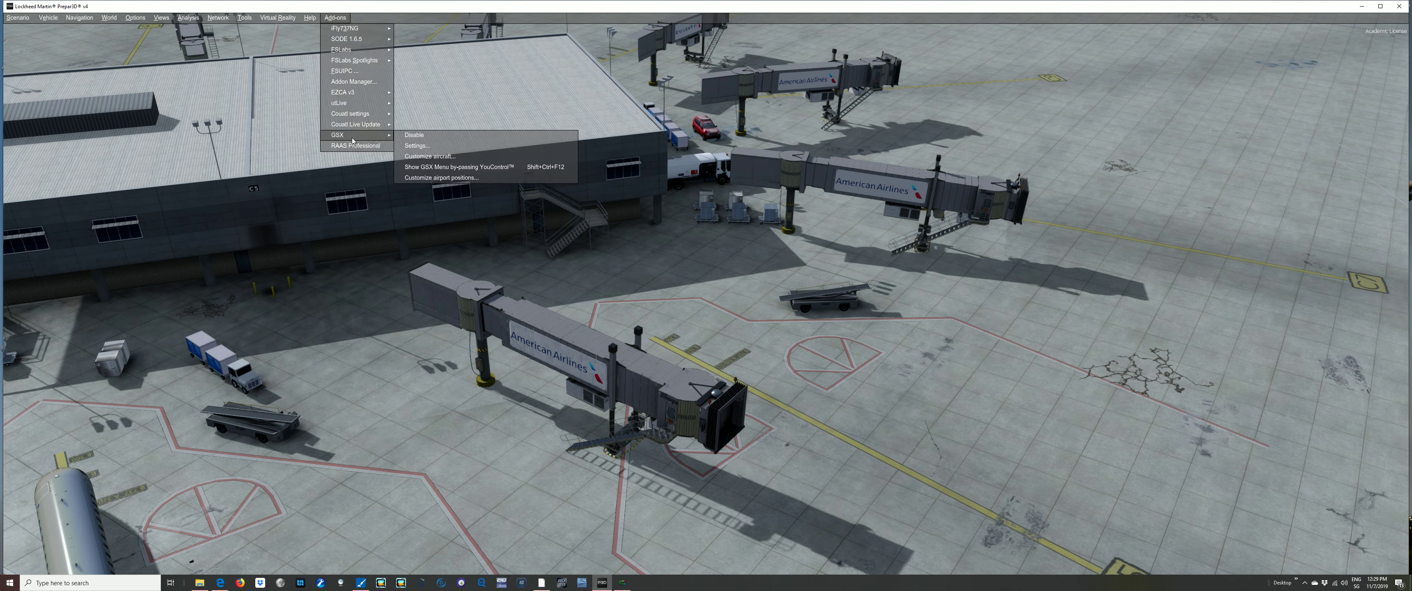
click(415, 178)
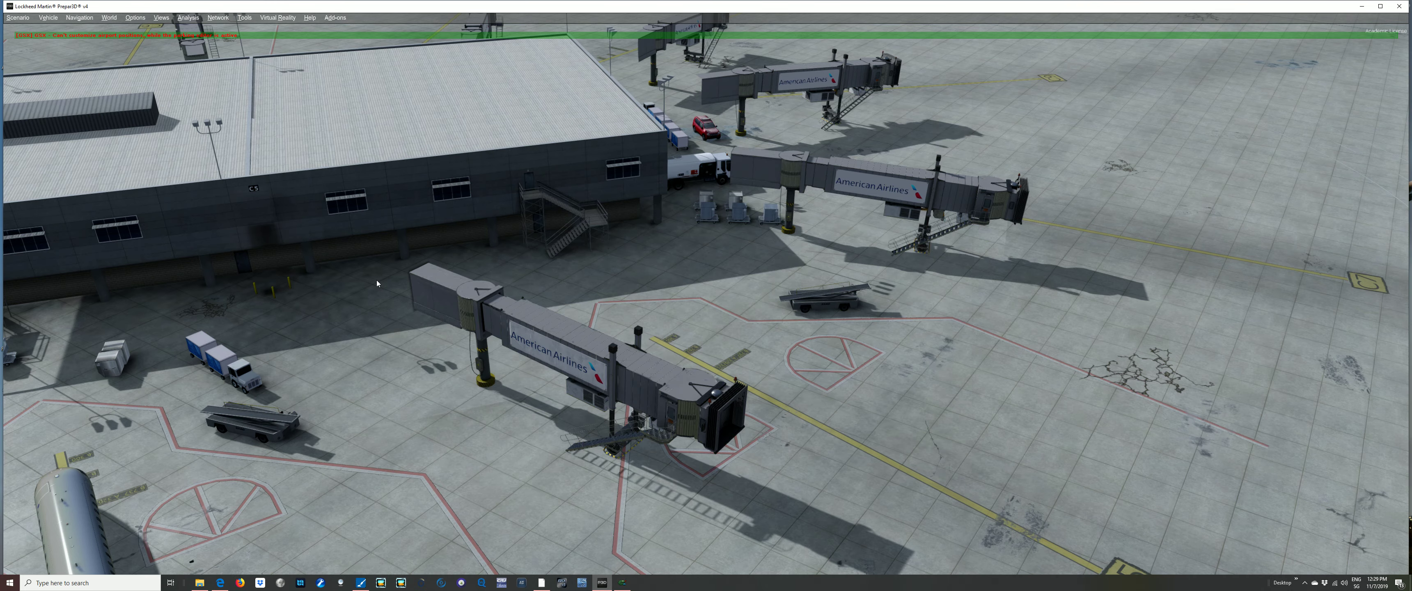
scroll(376, 280, up, 3)
middle_drag(375, 280, 376, 280)
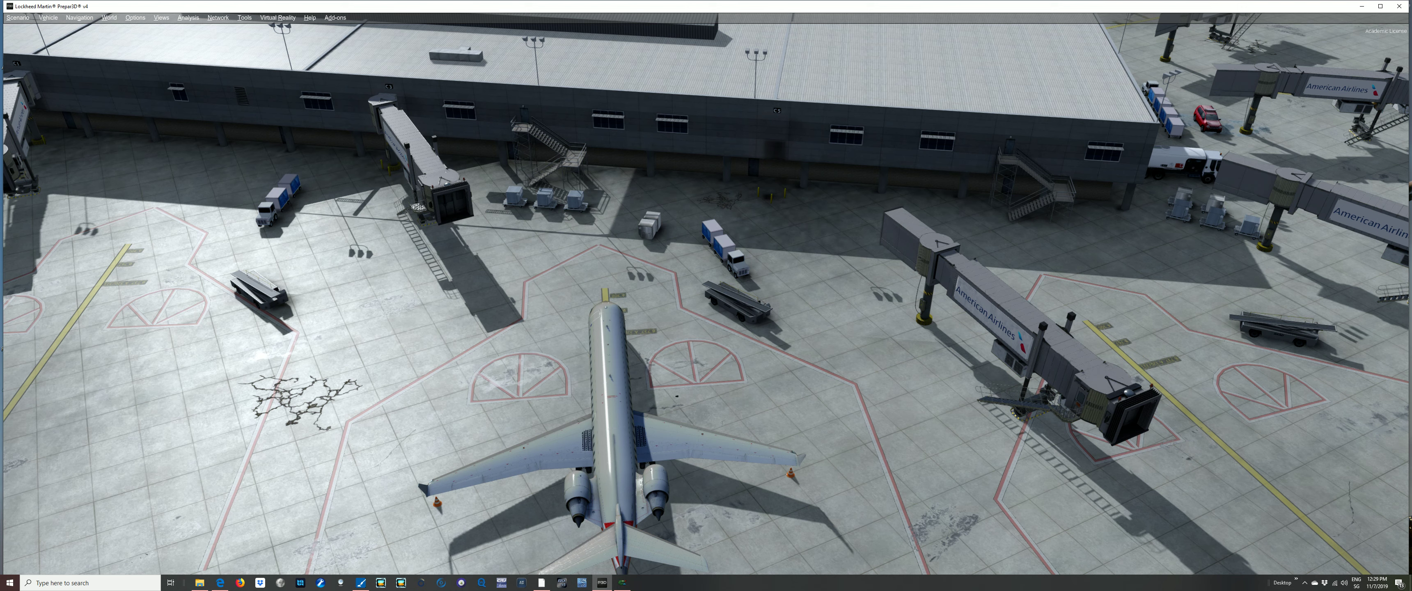
Bring back the GSX customization window, select Gate C 4 and open its jetway in the editor
key(ctrl+shift+F12)
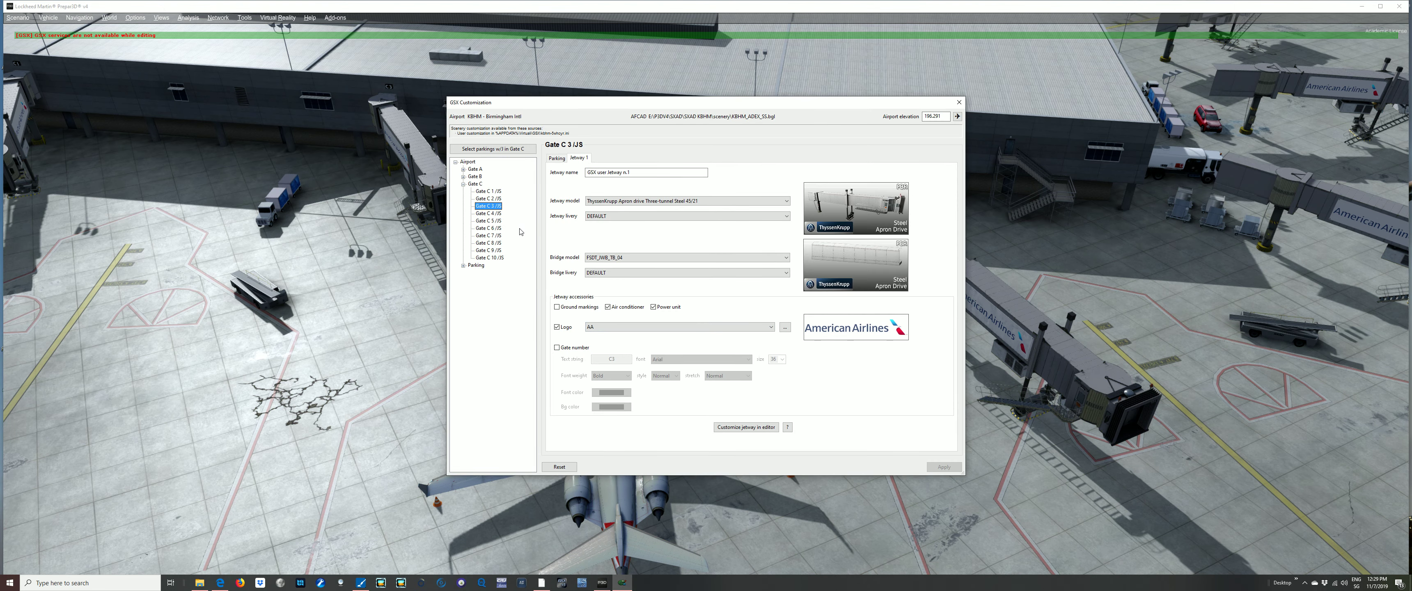
click(491, 214)
click(746, 428)
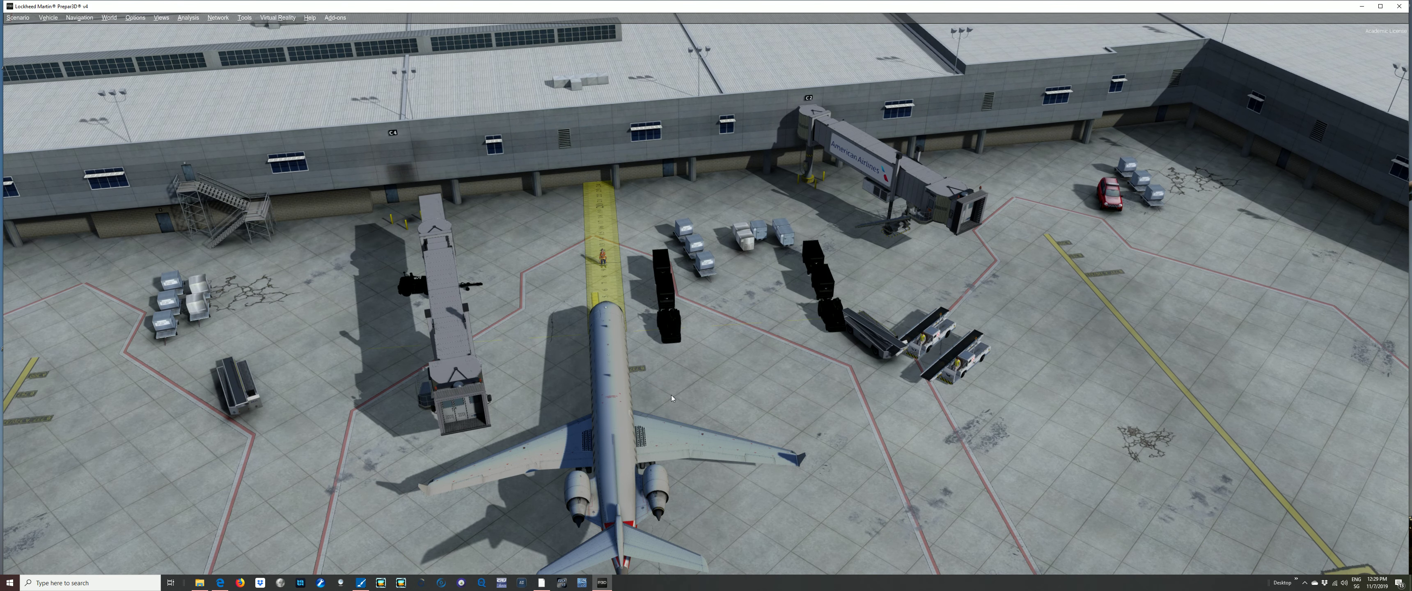
Leave the jetway editor and open the vehicle locations customization for Gate C 4
key(Escape)
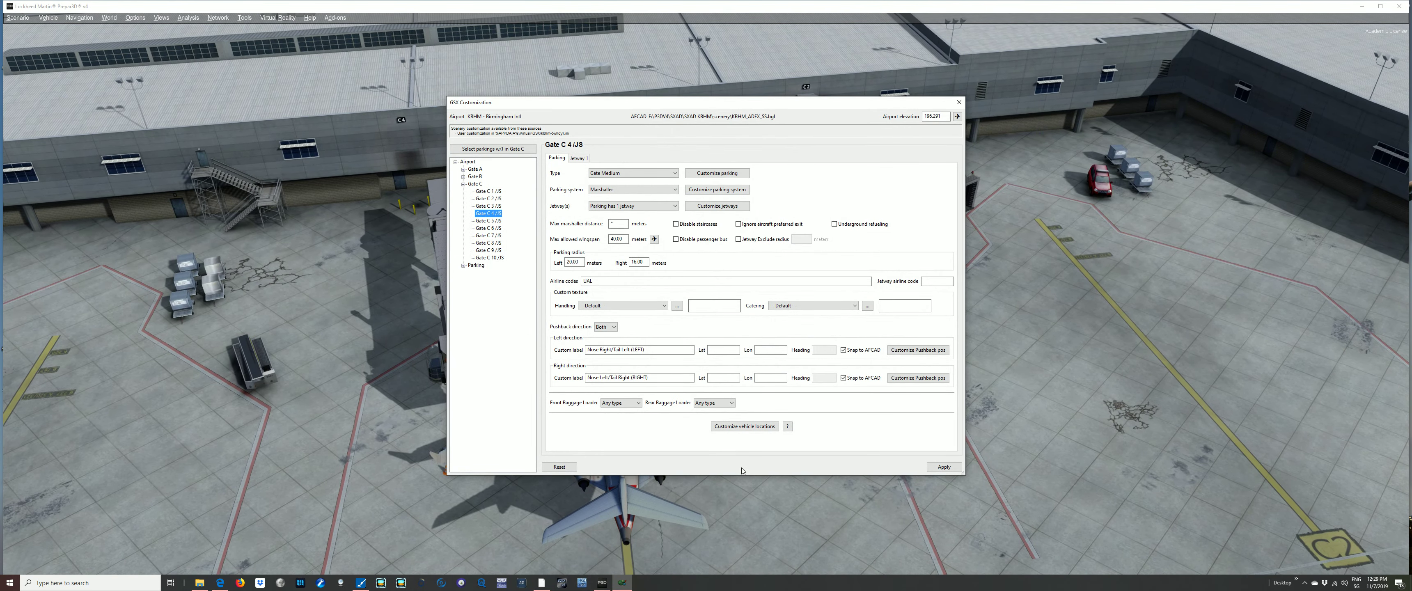
click(751, 426)
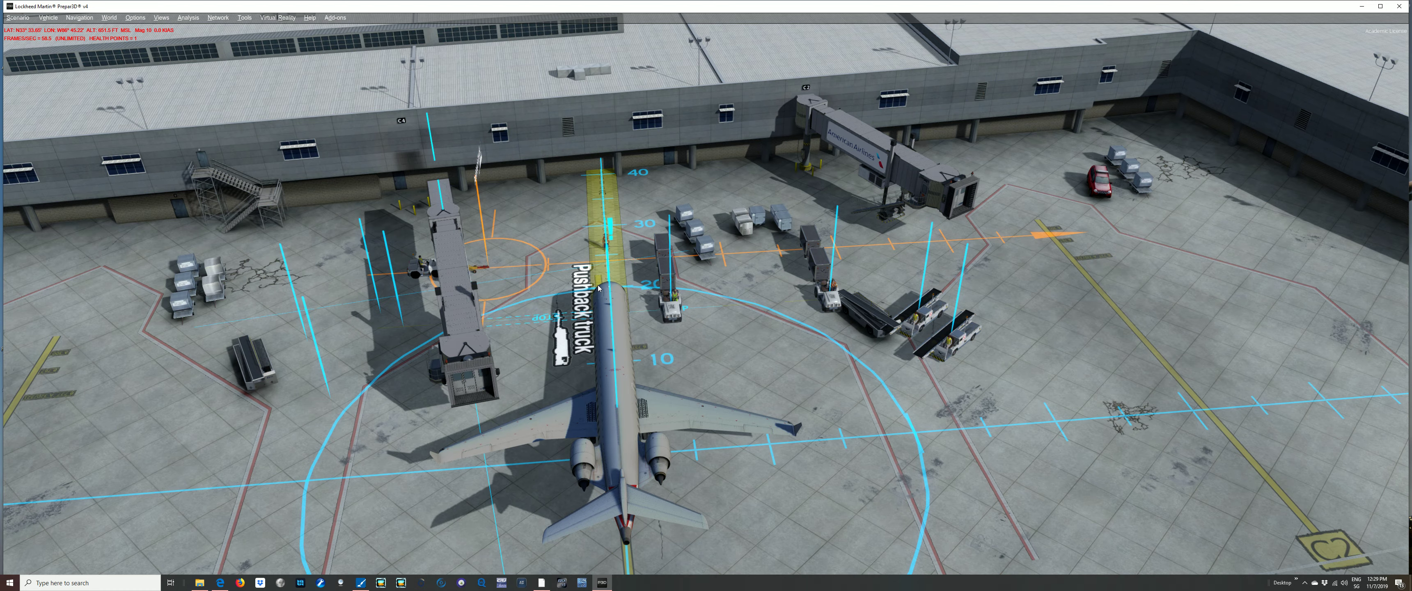
key(Escape)
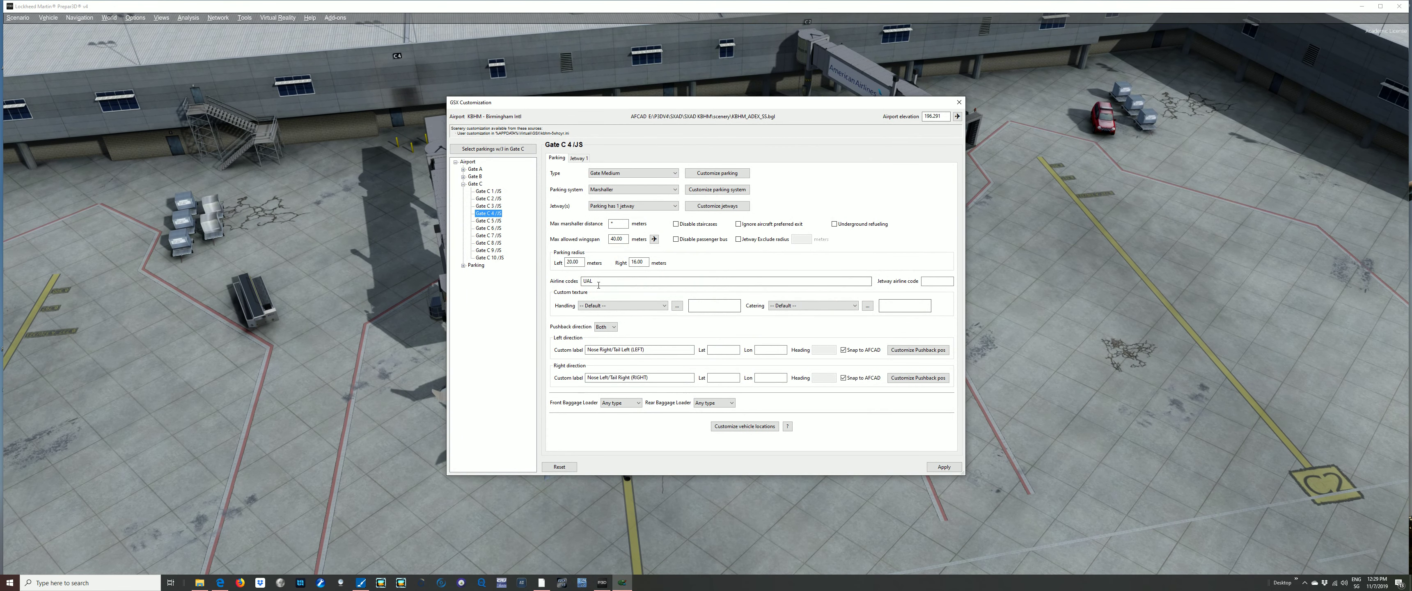
click(744, 426)
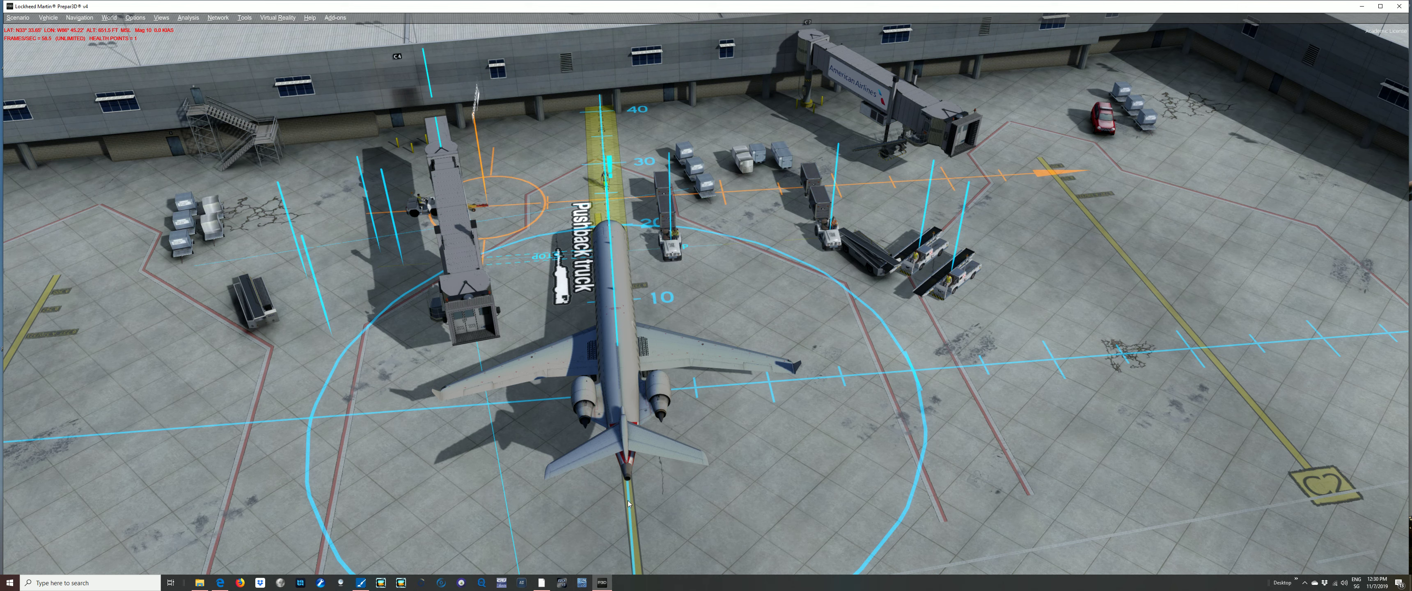
Cycle through Gate C 4's editable objects, examining the baggage vehicles, parking, parking system, stop position and pushback truck markers
key(Tab)
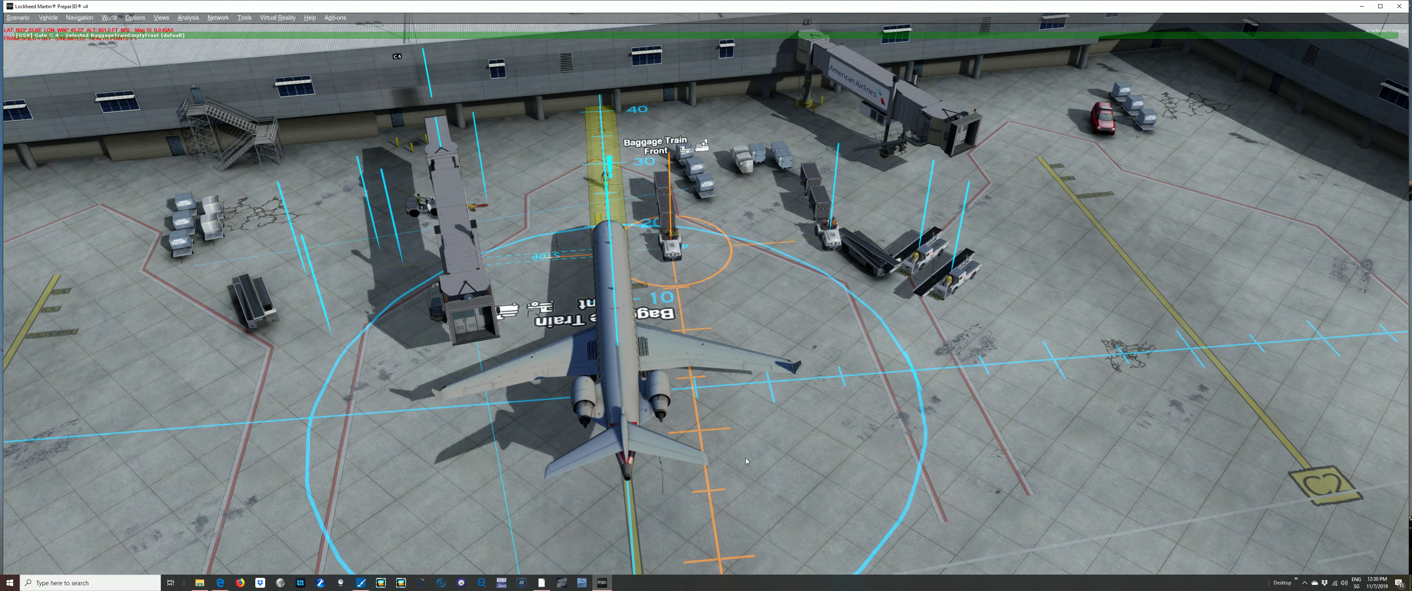
key(Tab)
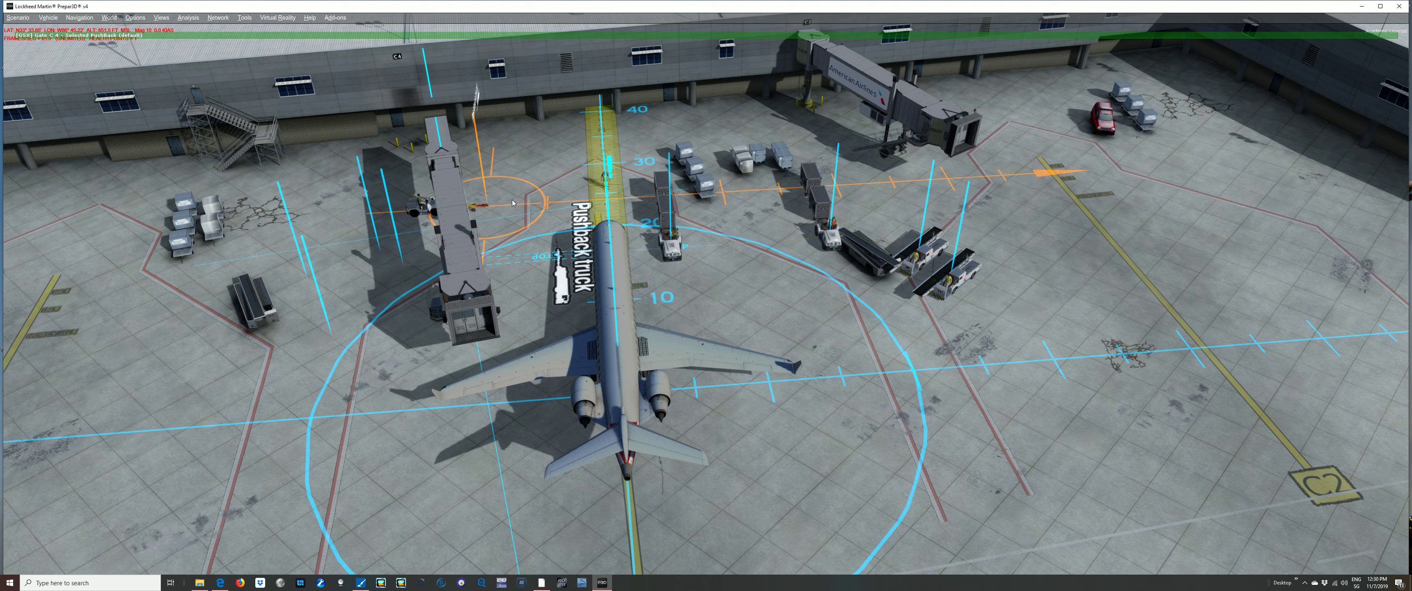
key(Tab)
key(Tab)
key(Tab)
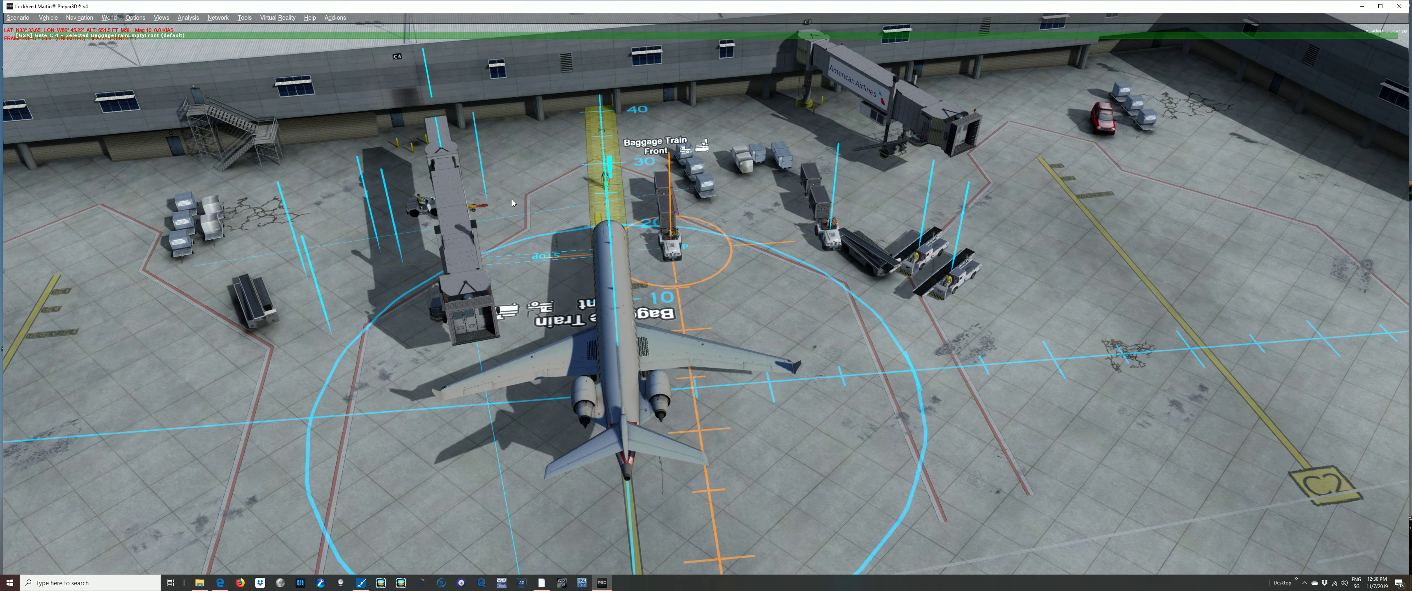
key(Tab)
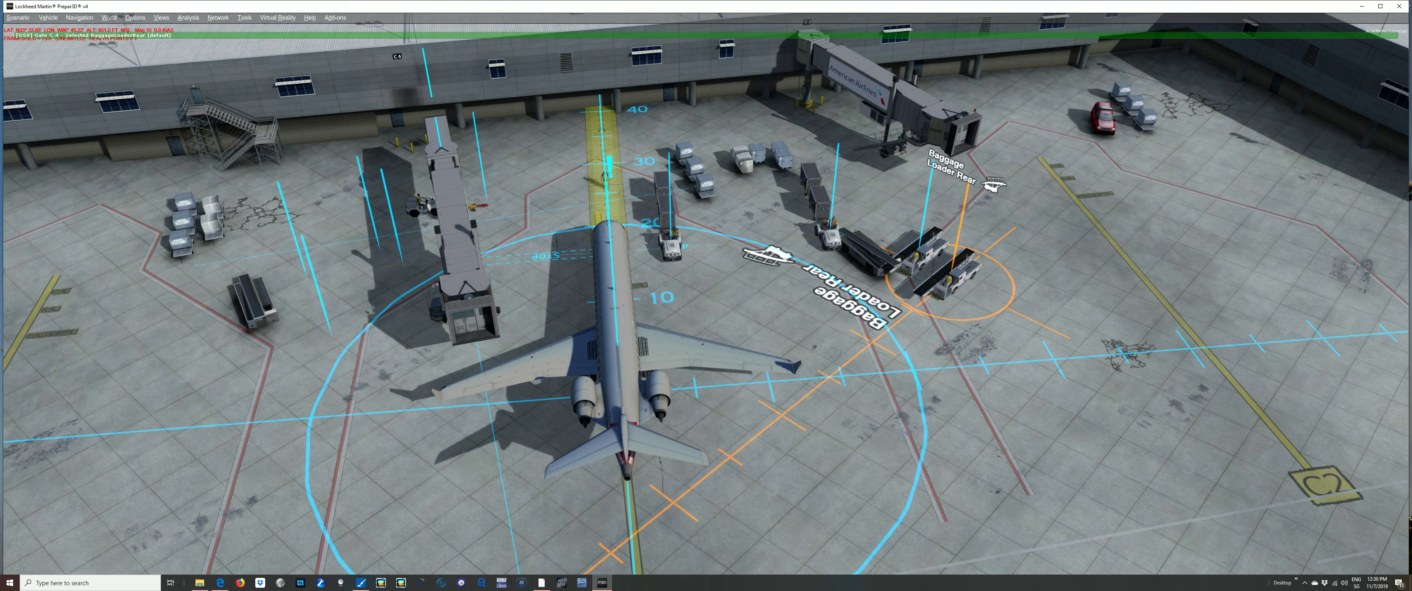
key(Tab)
key(Tab)
key(Tab)
key(Tab)
key(Tab)
key(Tab)
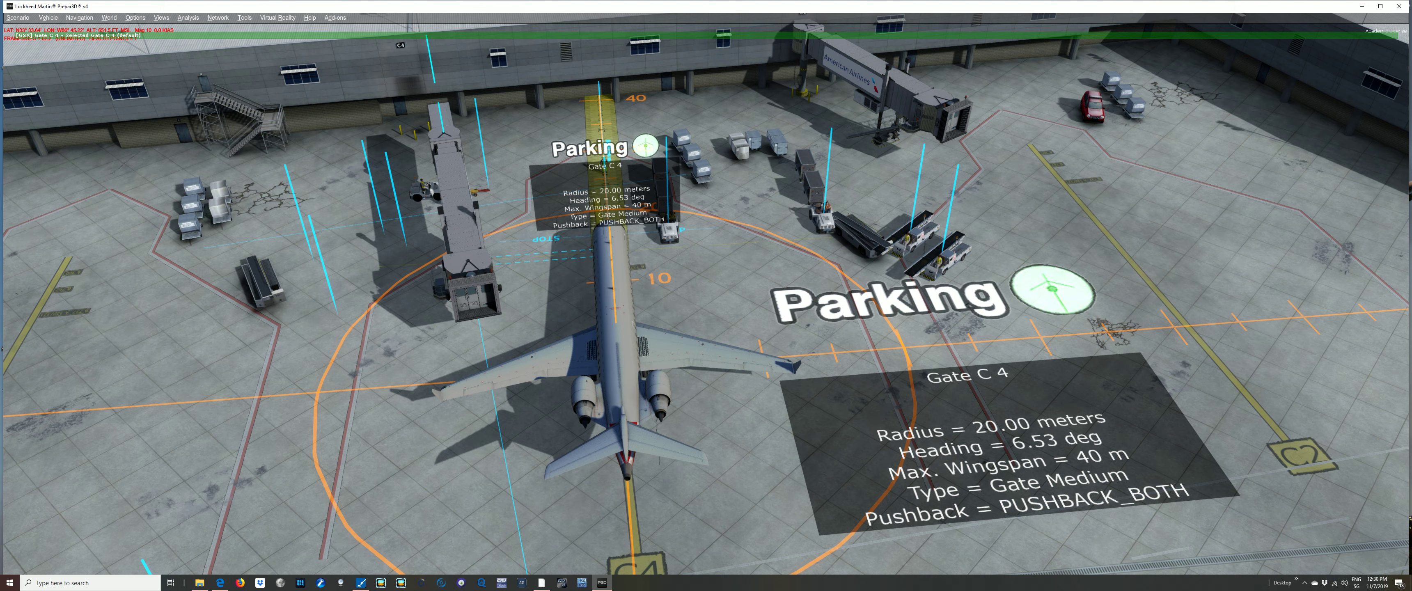
key(Tab)
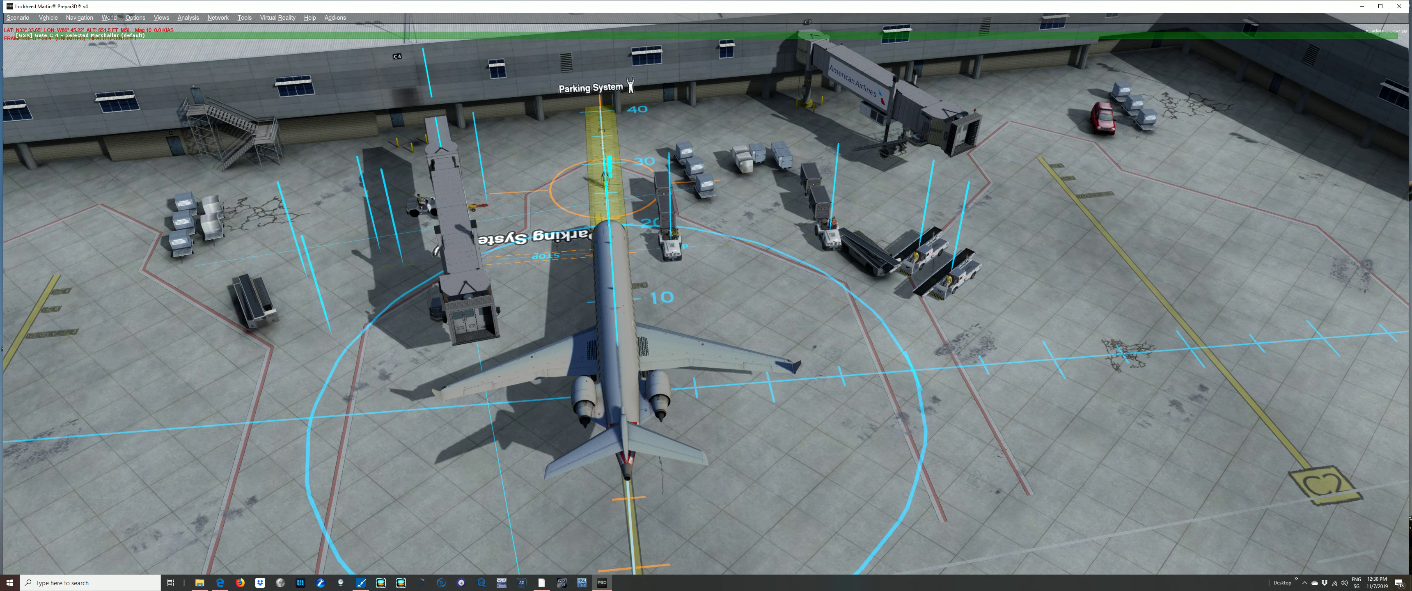
key(Tab)
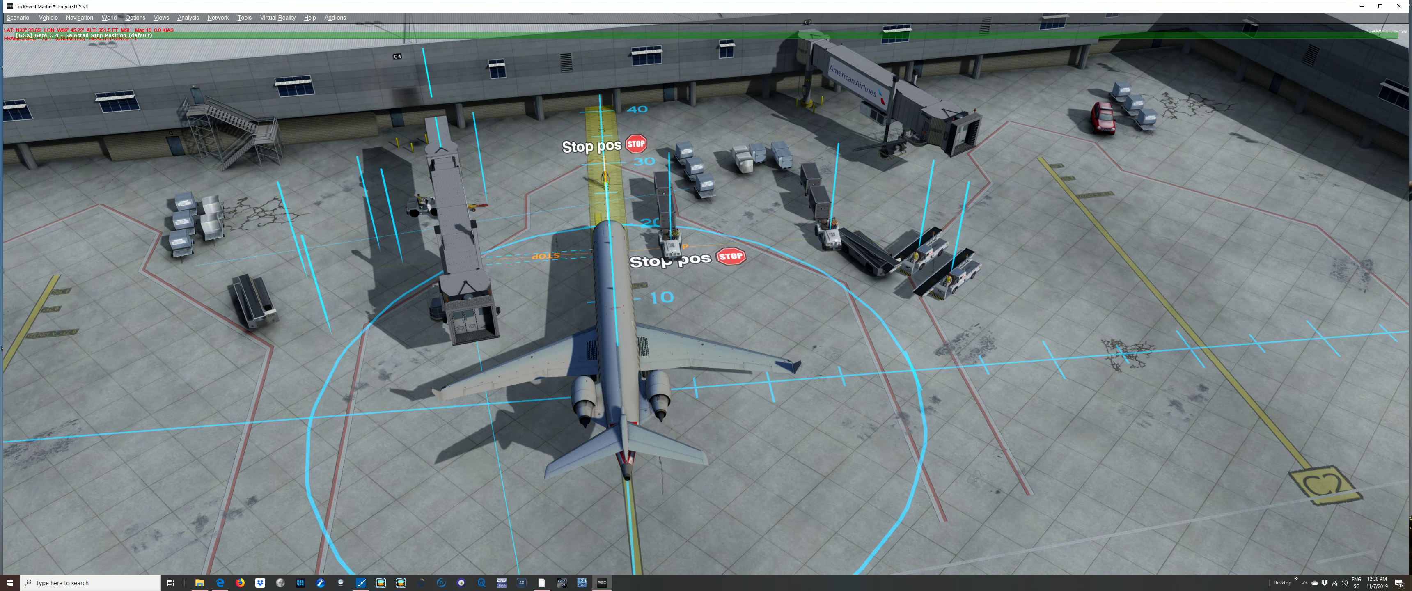
key(Tab)
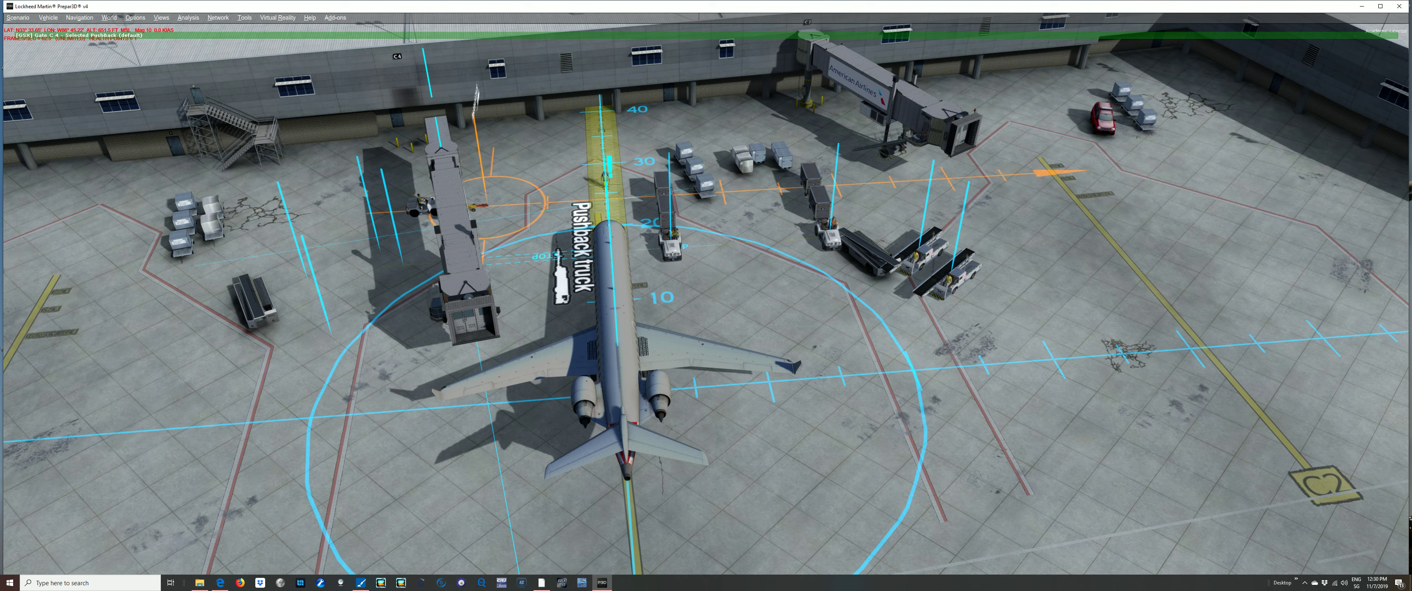
Select the Gate C 4 parking position and adjust it on the stand line with a heading of 5.30 degrees
key(Tab)
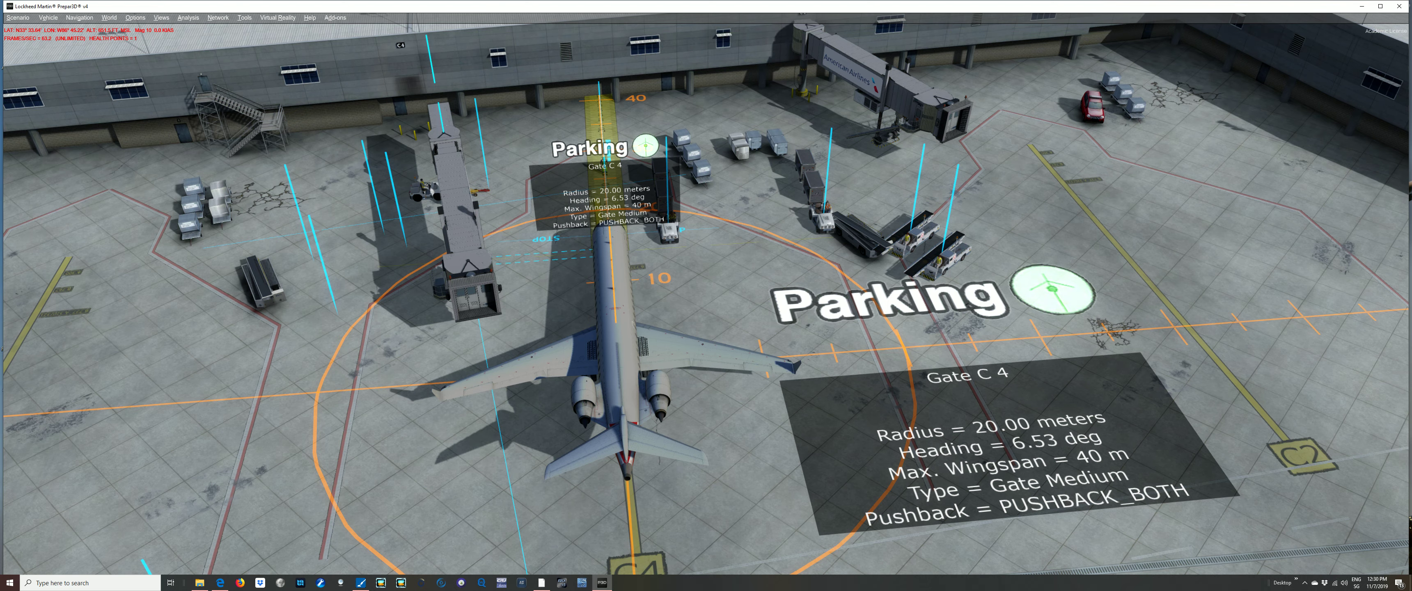
key(KP_1)
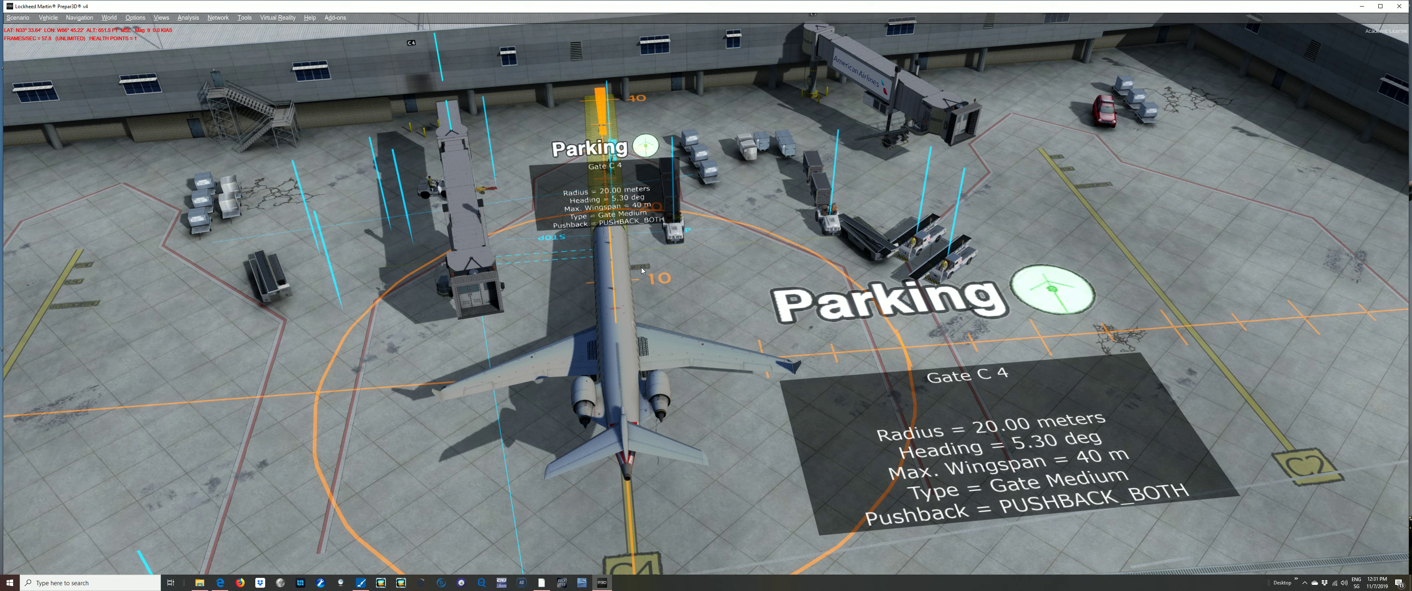
key(KP_2)
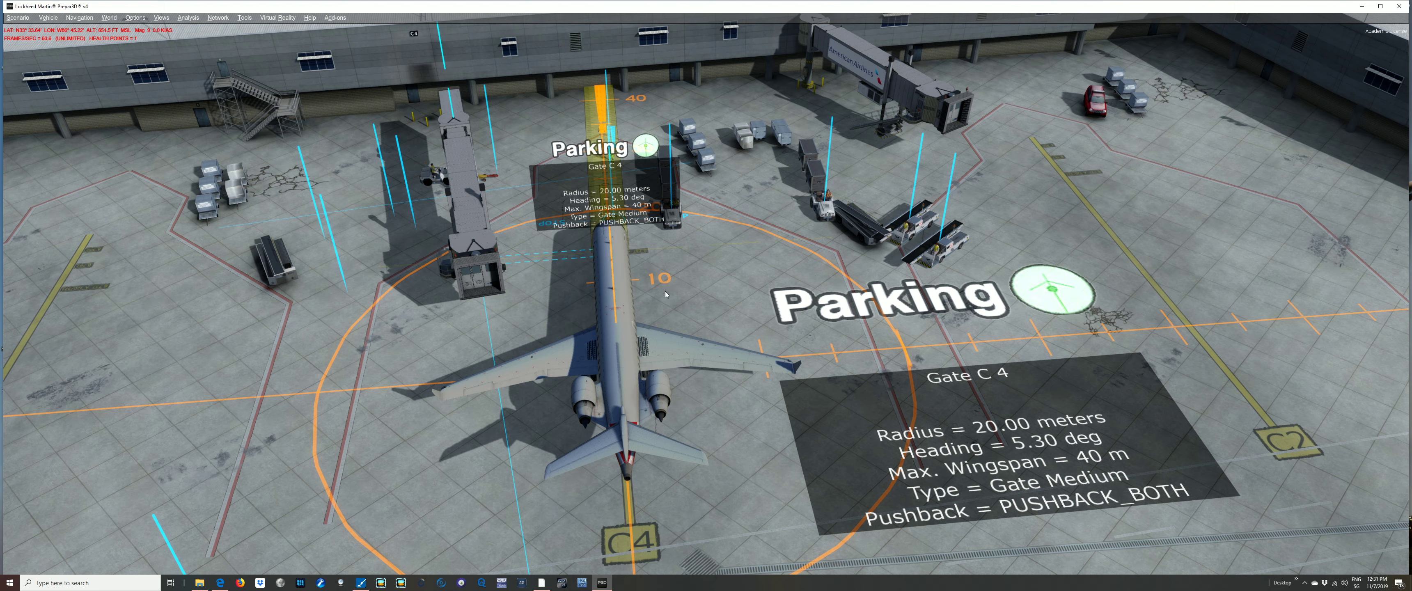
Select Jetway 1 and move it away from the aircraft and back until its base meets the terminal wall
key(Tab)
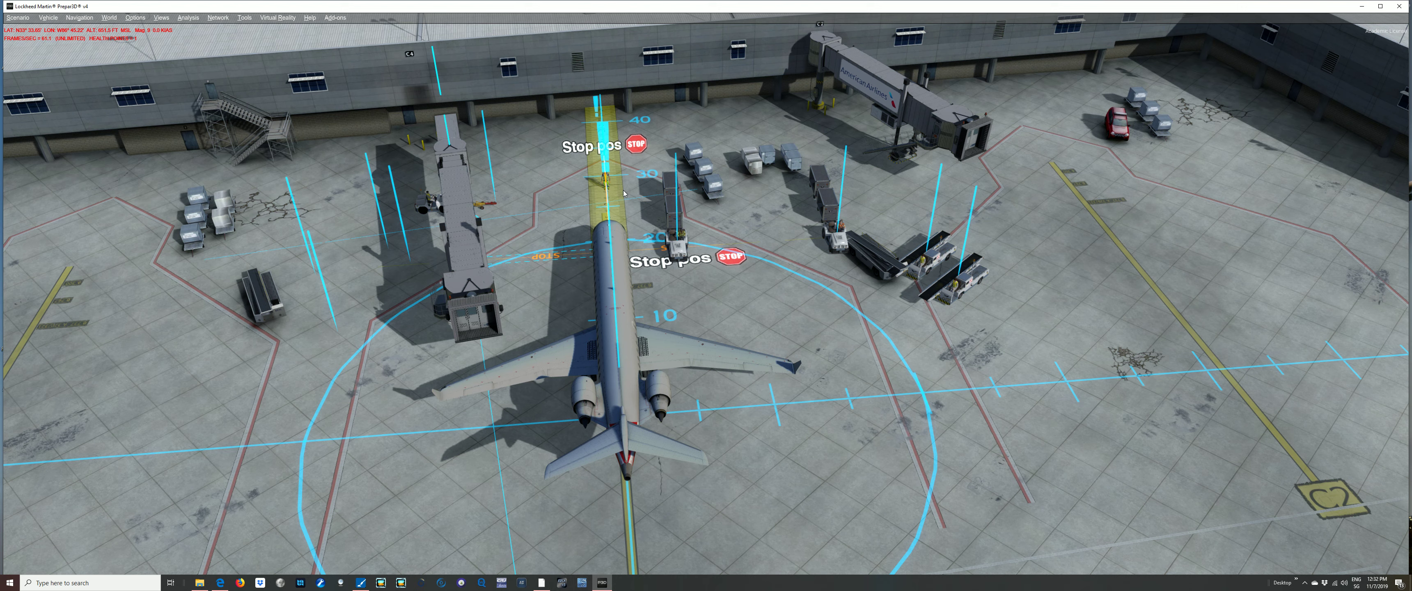
key(Tab)
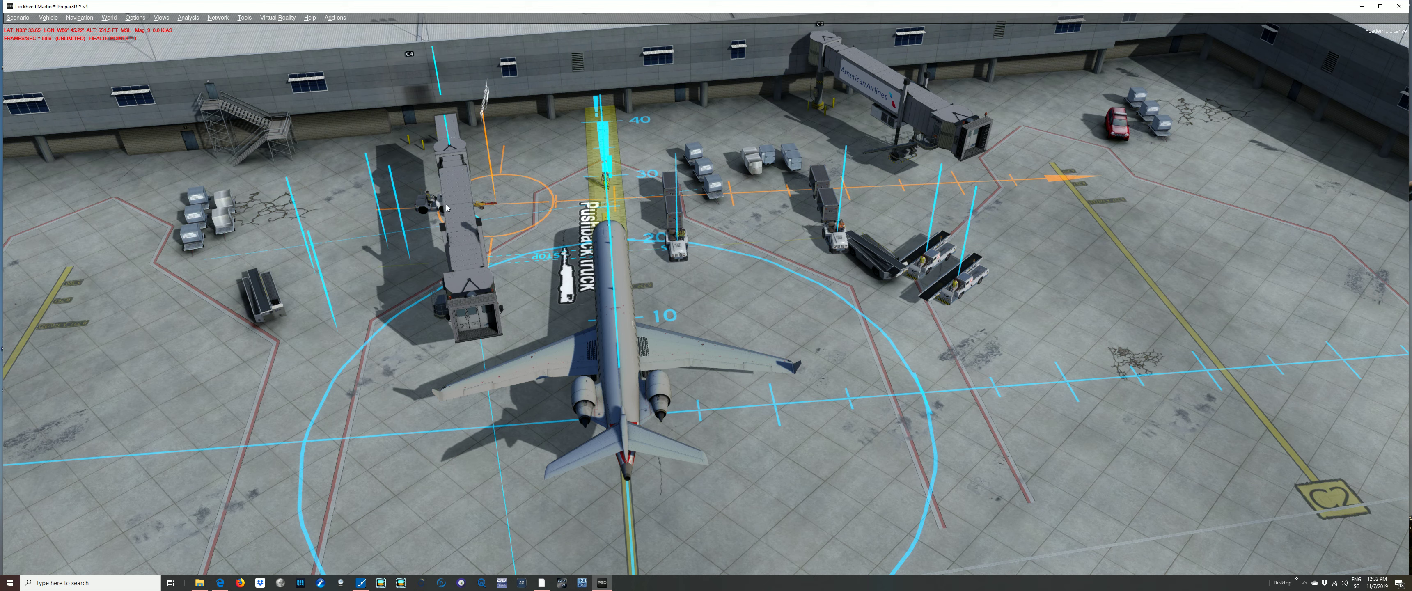
key(bracketright)
key(bracketright)
key(bracketright)
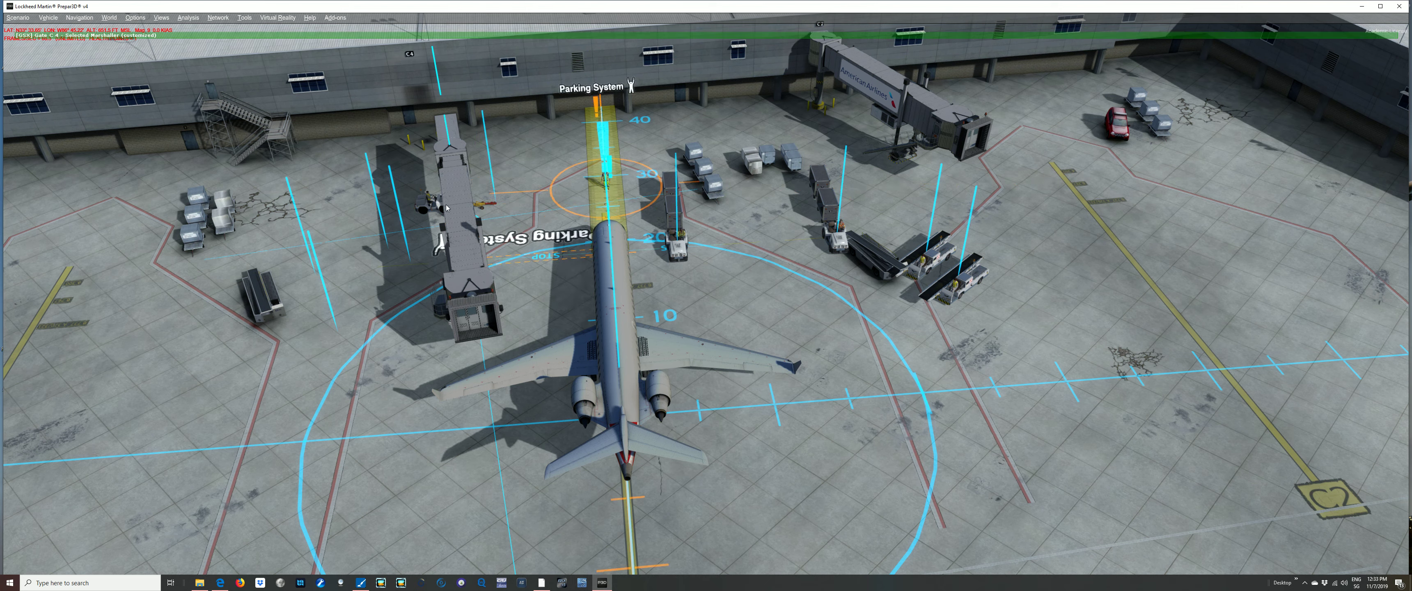
key(bracketright)
key(bracketright)
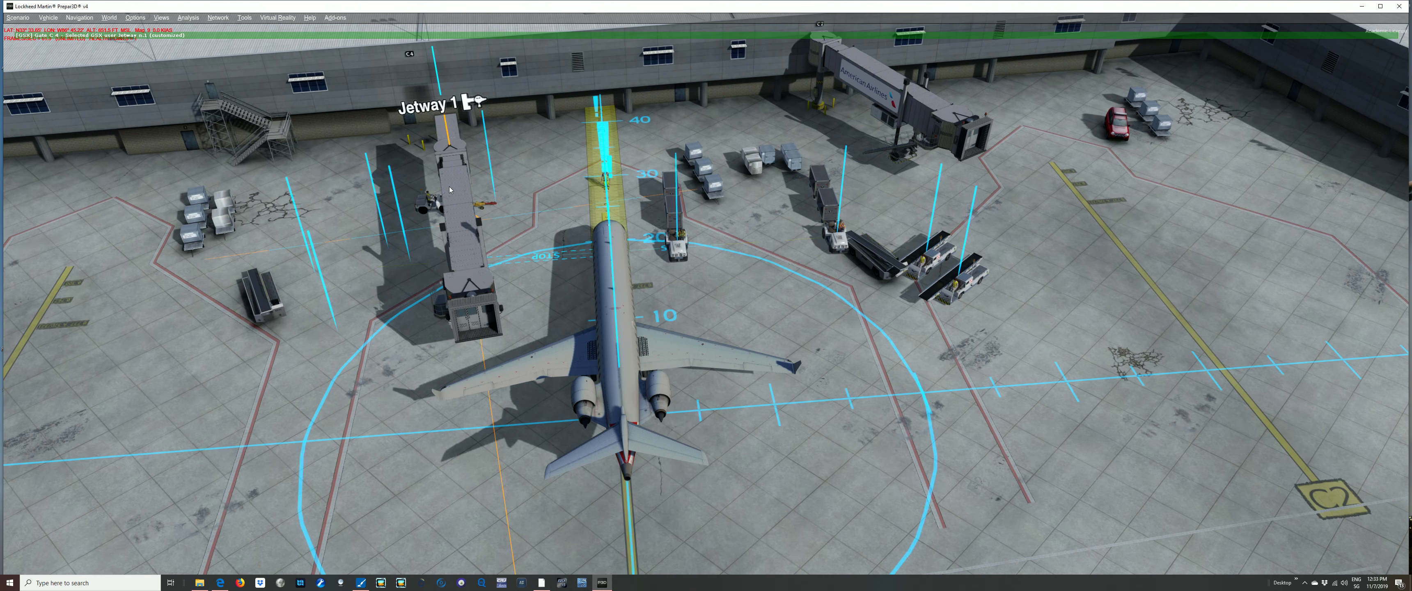
key(Down)
key(Down)
key(Up)
key(Up)
key(Up)
key(Right)
key(Left)
key(Left)
key(Left)
key(Left)
key(Left)
key(Left)
key(Left)
key(Left)
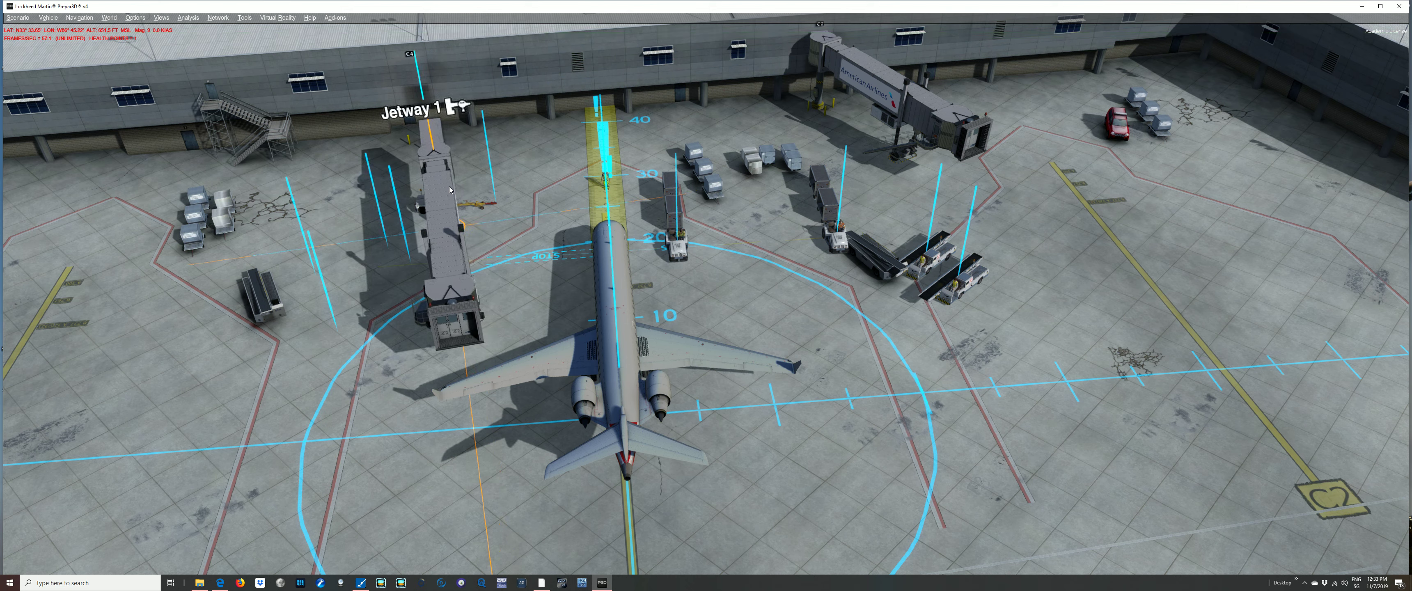
key(Up)
key(Up)
key(Up)
key(Left)
key(Up)
key(Up)
key(Up)
key(Up)
key(Up)
key(Up)
key(Up)
key(Up)
key(Up)
key(Up)
key(Up)
key(Up)
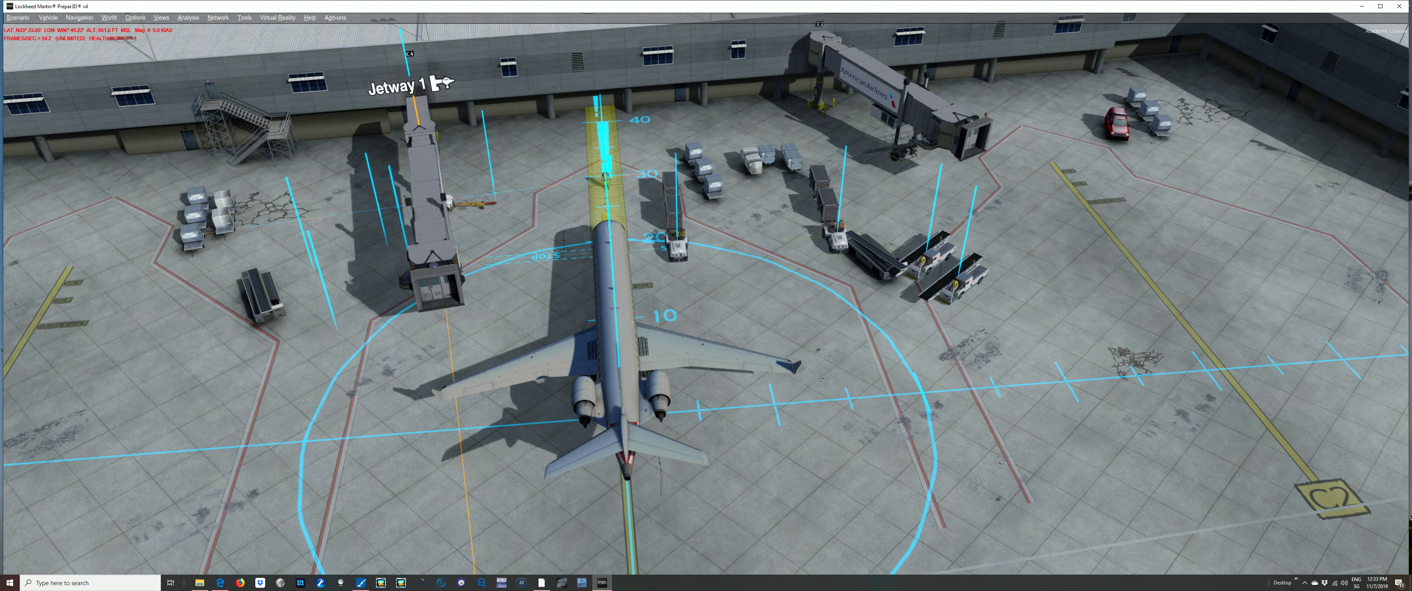
key(Up)
key(Up)
key(Up)
key(Up)
key(Up)
key(Up)
key(Up)
key(Up)
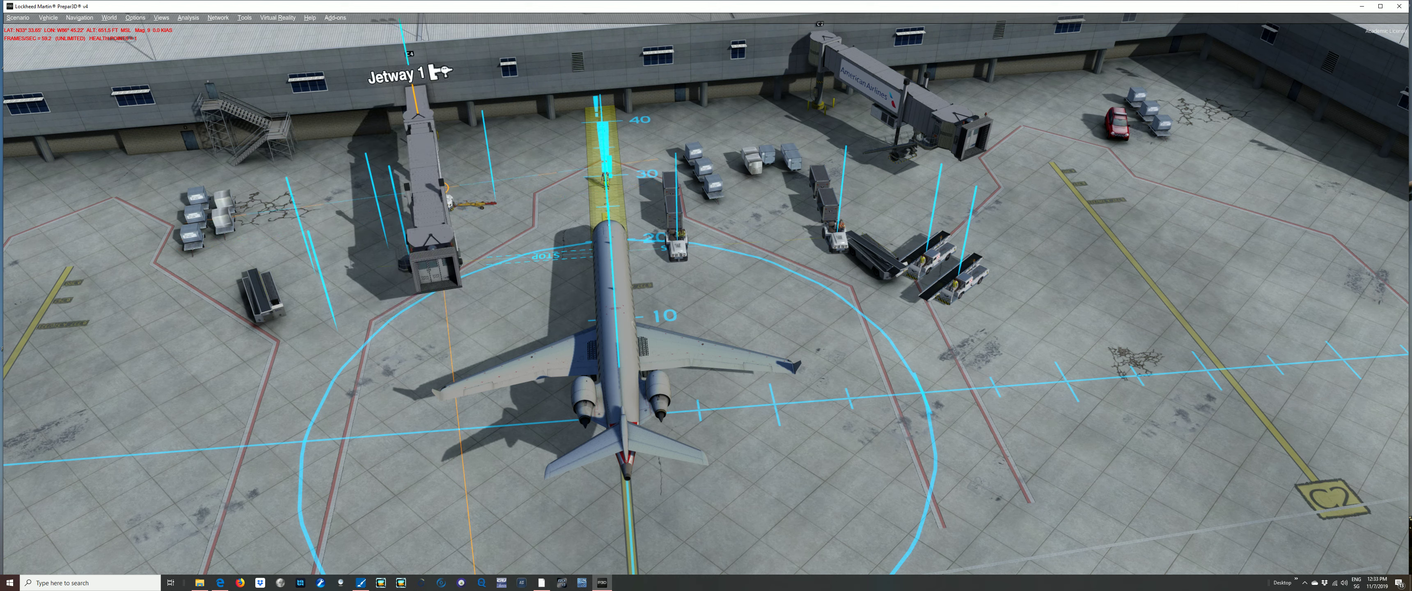
key(Up)
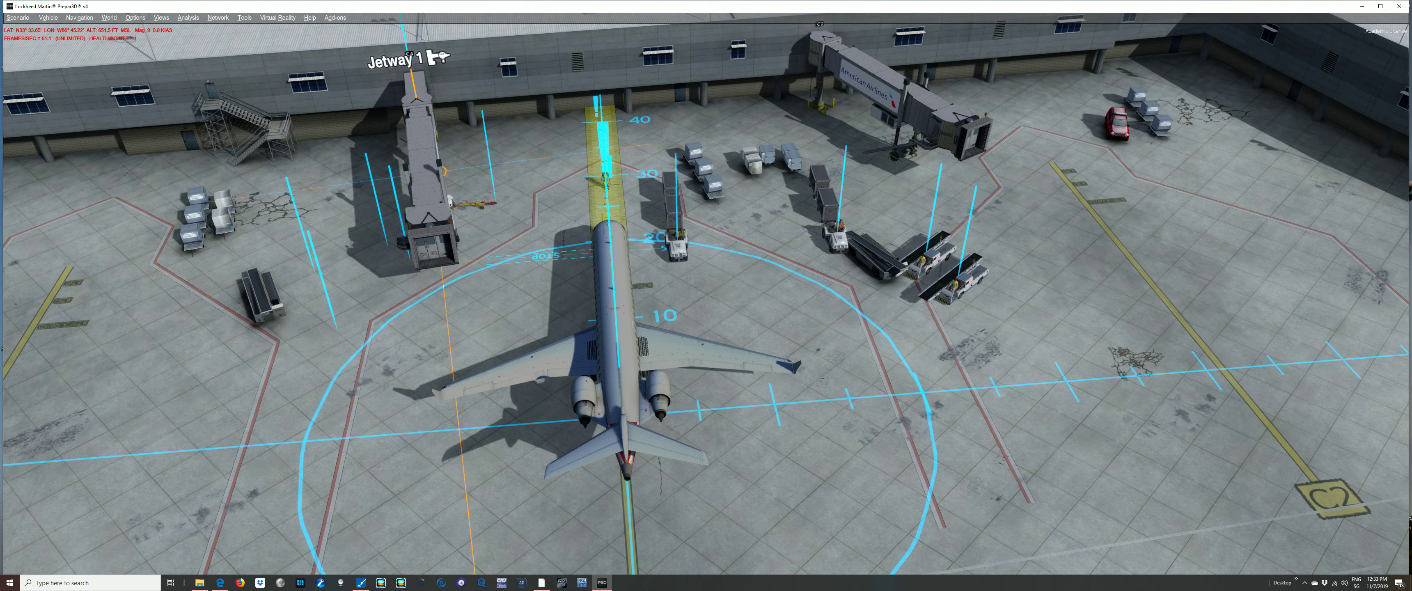
key(Up)
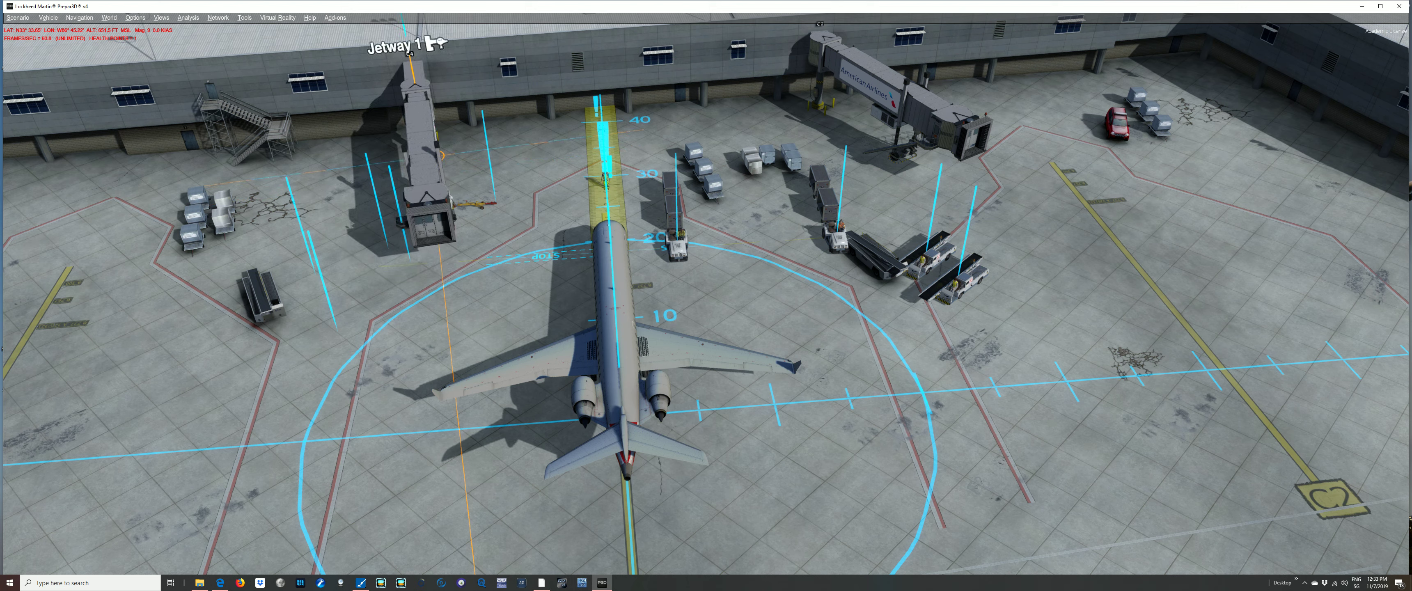
key(Up)
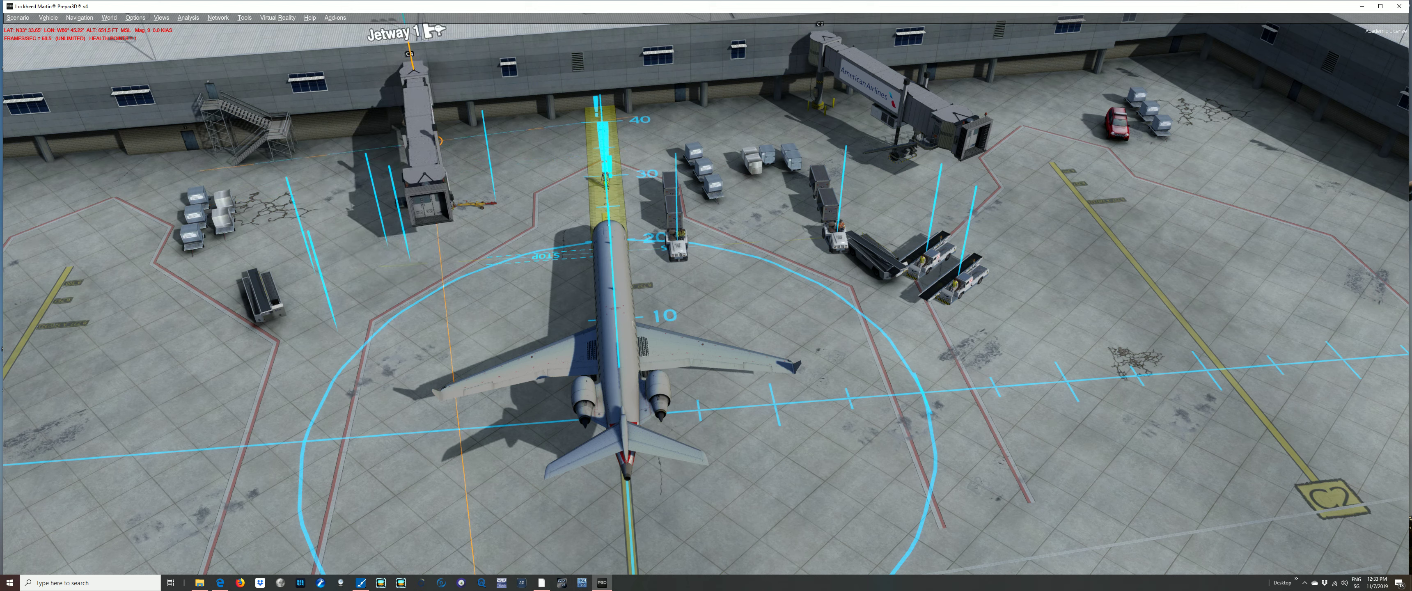
key(Up)
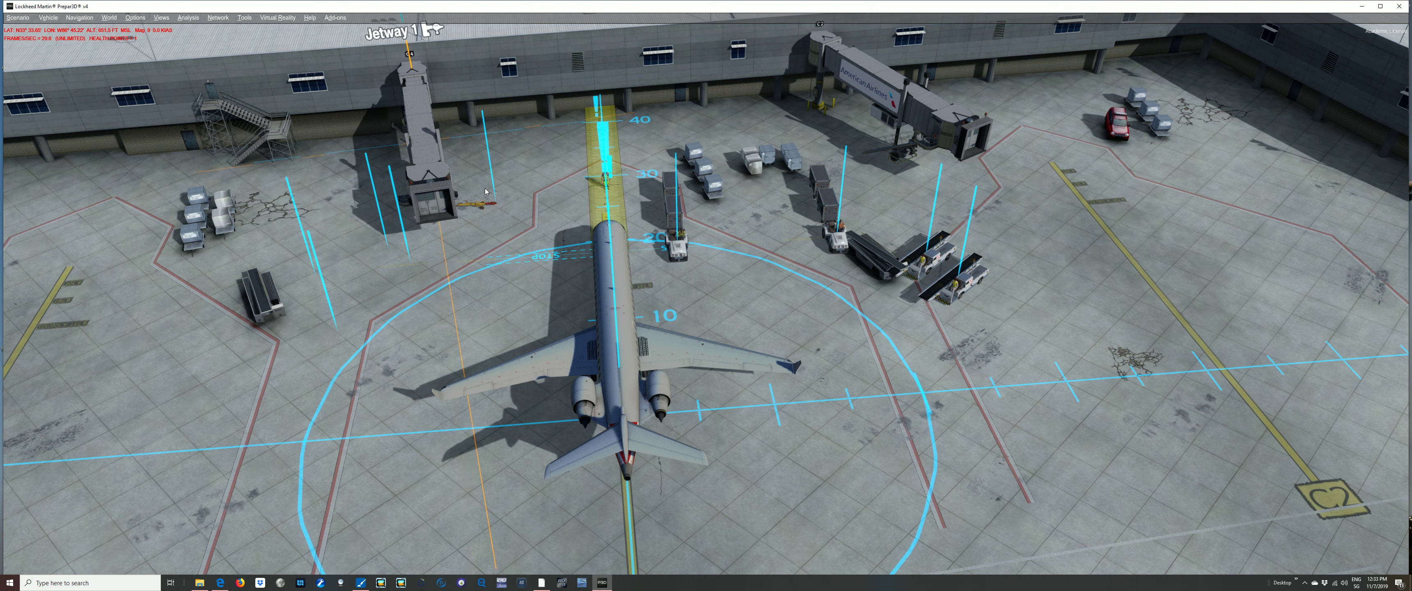
Rotate Jetway 1 around its base at the terminal so its cab swings toward the aircraft's nose
key(Tab)
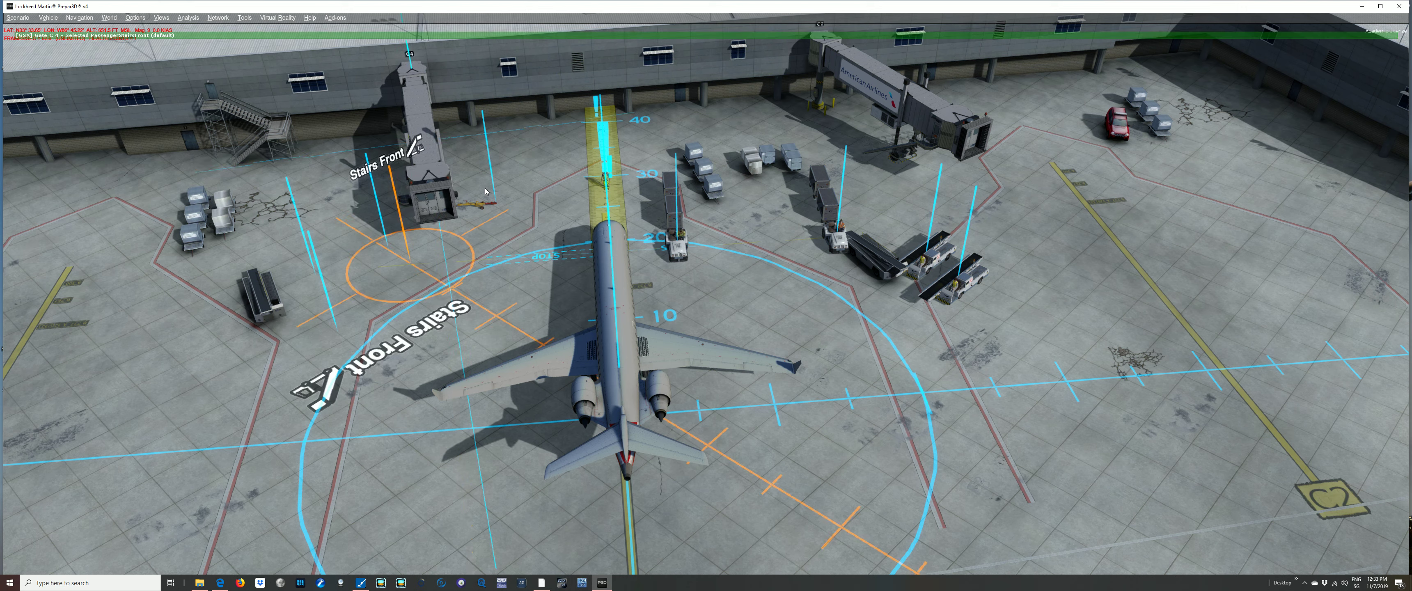
key(Tab)
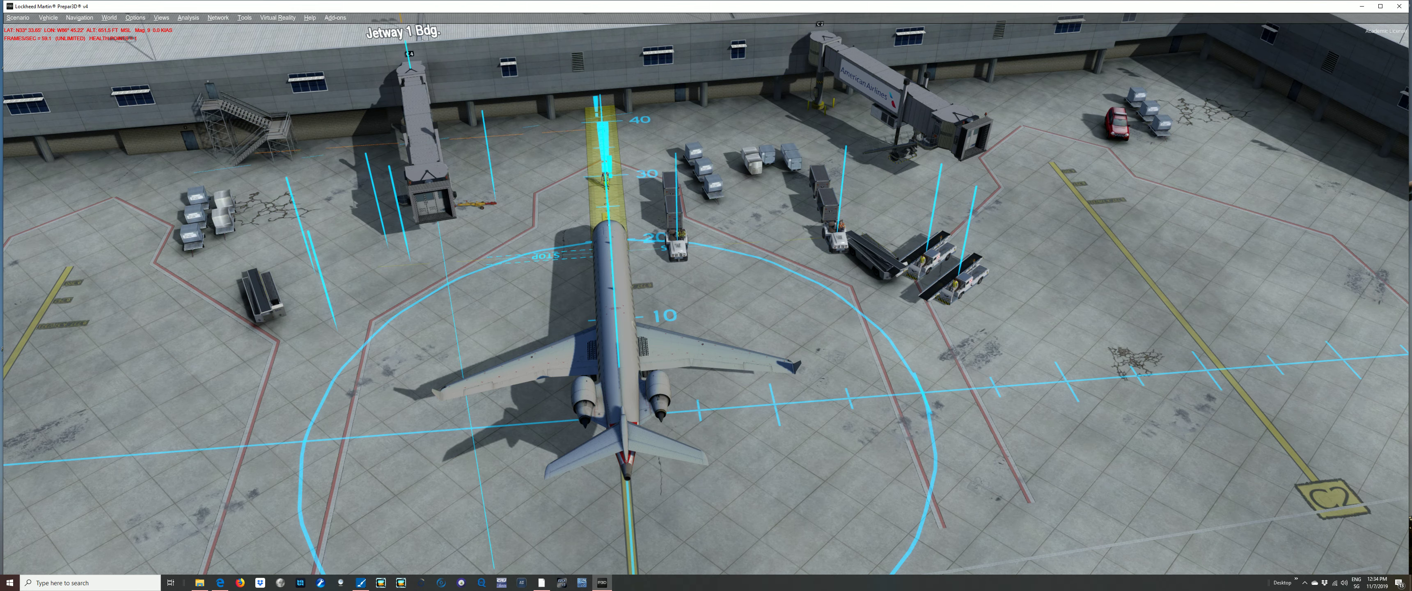
key(space)
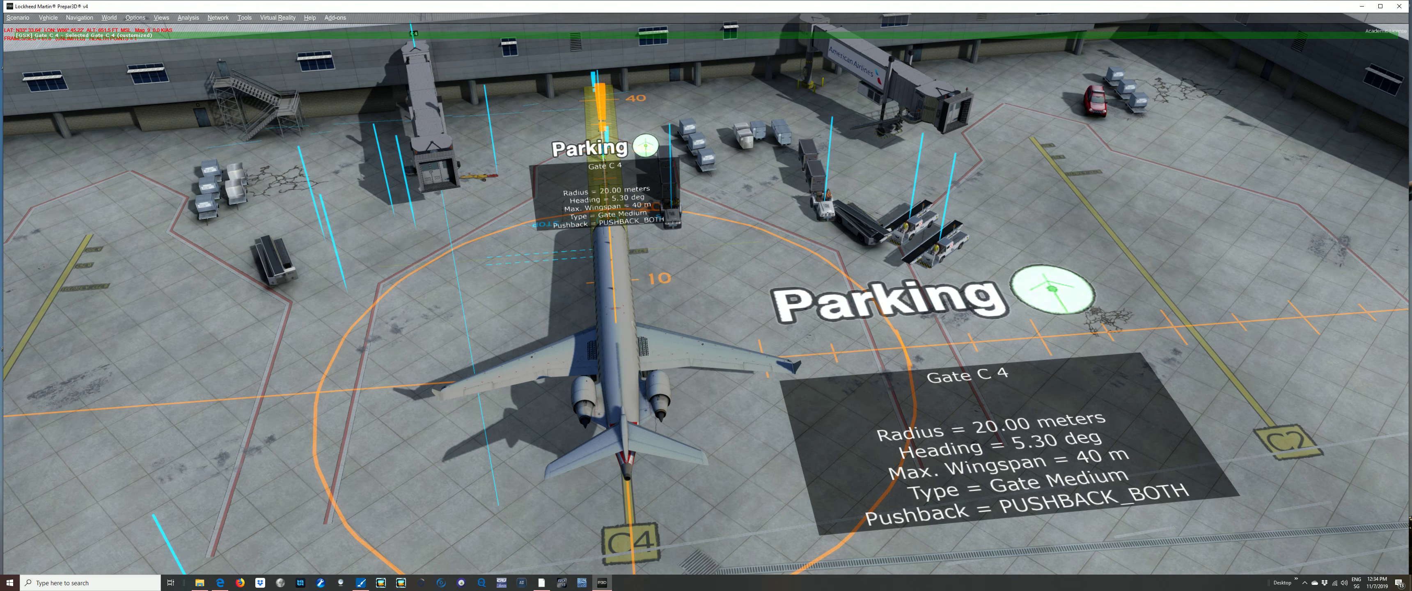
key(space)
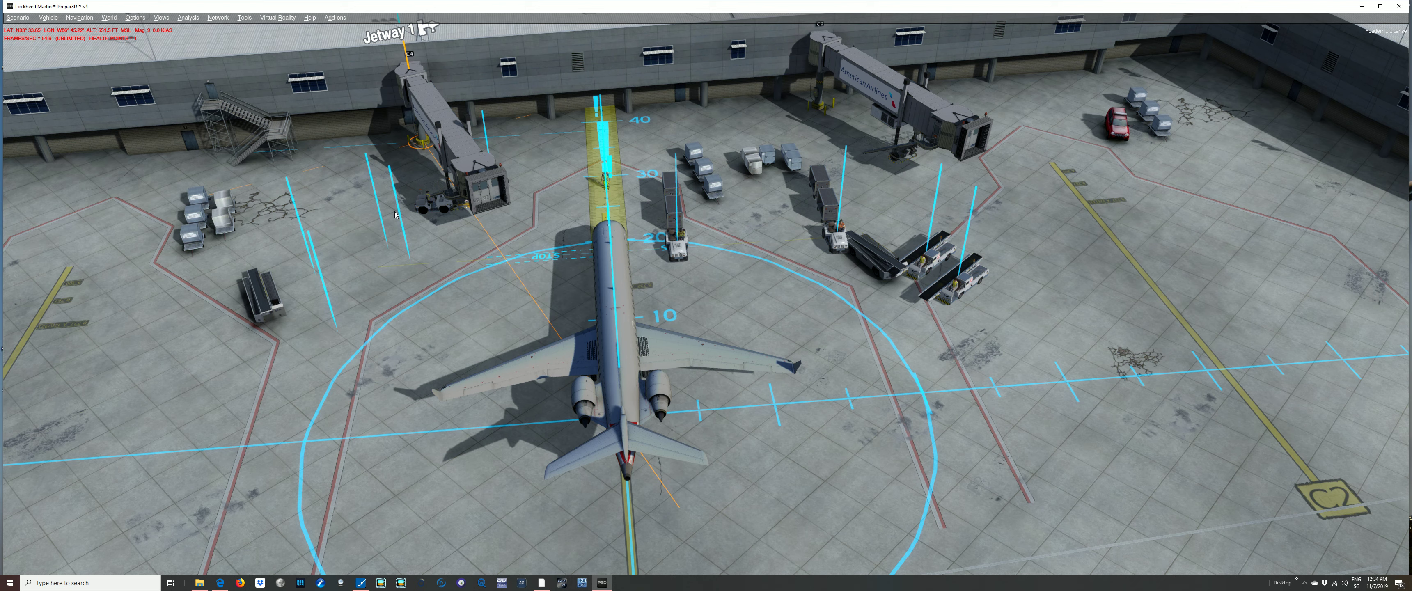
click(367, 144)
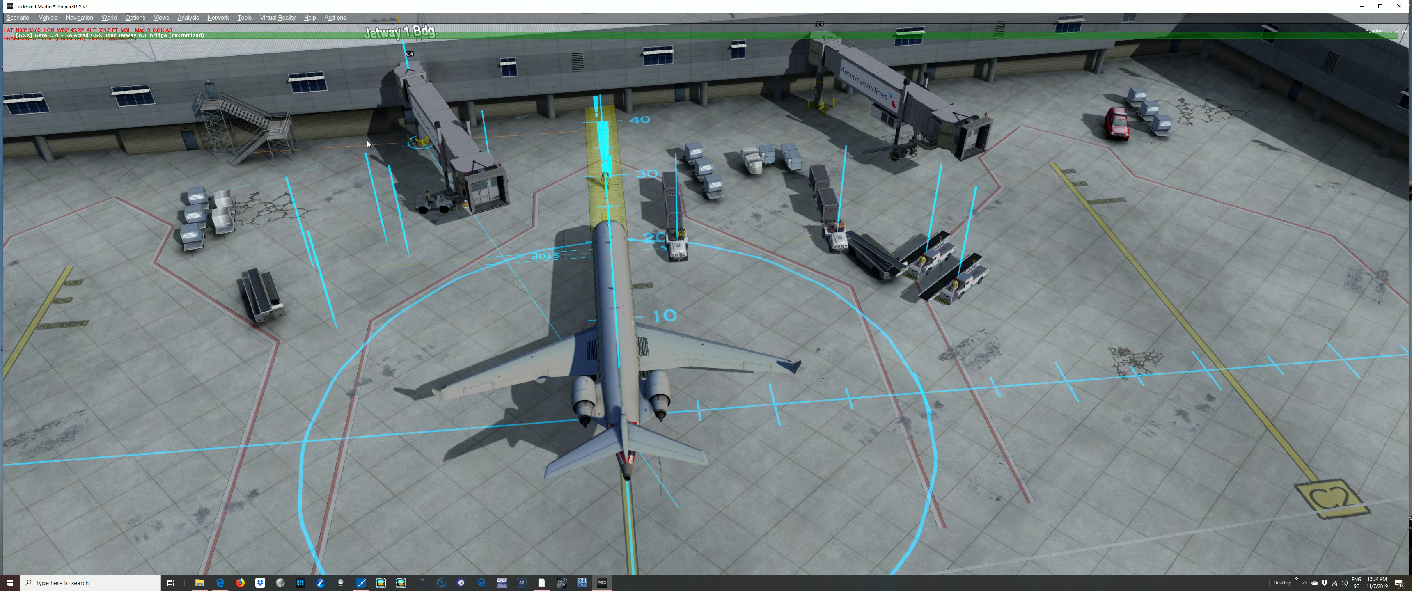
Select the pushback truck and reposition it on the open ramp between Jetway 1 and the parked baggage loader
key(Tab)
key(Tab)
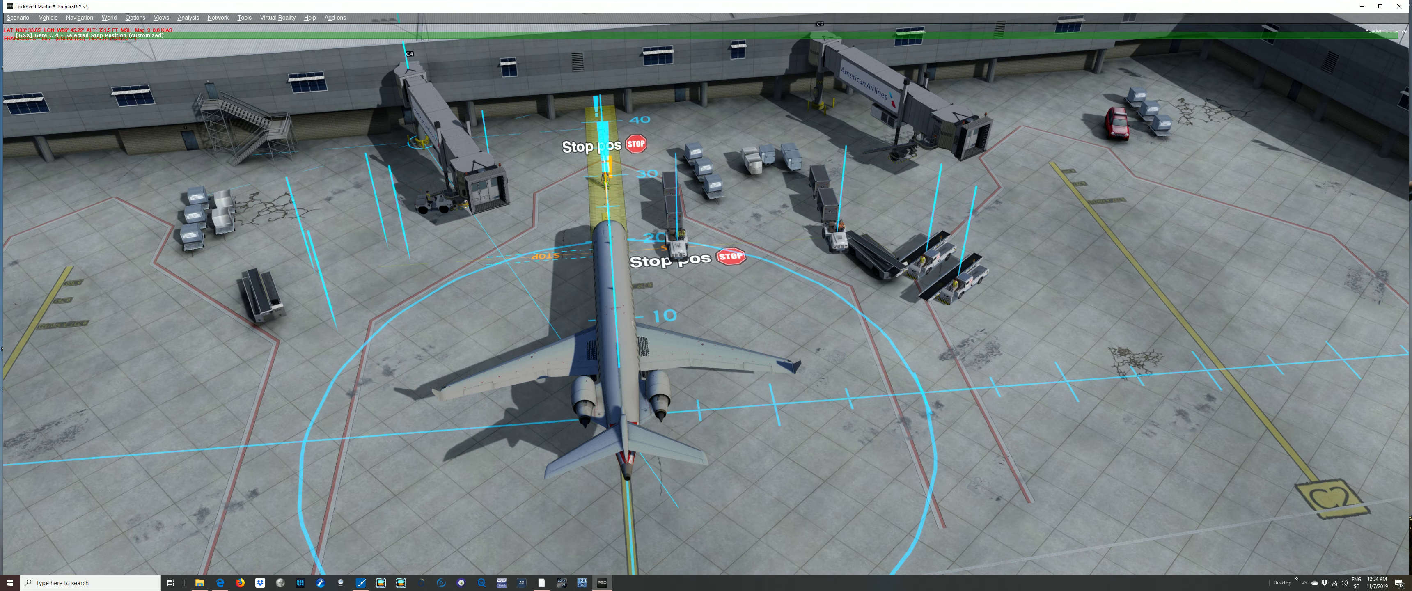
key(Tab)
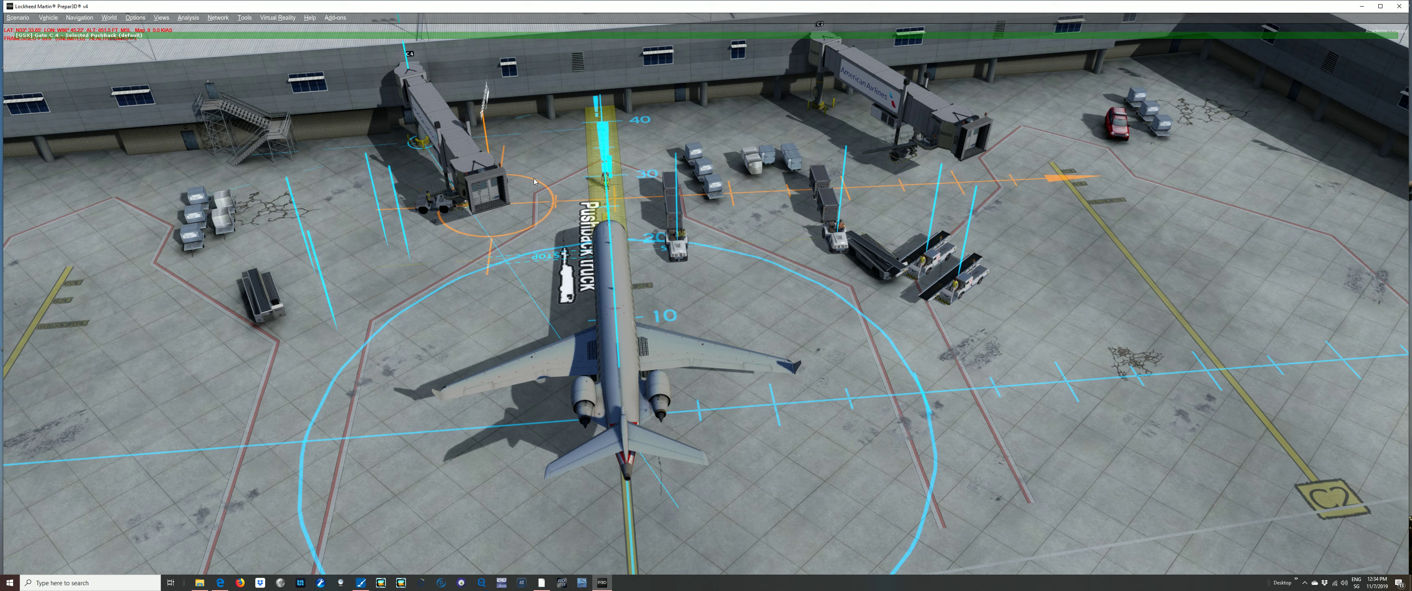
key(Down)
key(Up)
key(Up)
key(Up)
key(Up)
key(Up)
key(Right)
key(Right)
key(Right)
key(End)
key(End)
key(Right)
key(Right)
key(Right)
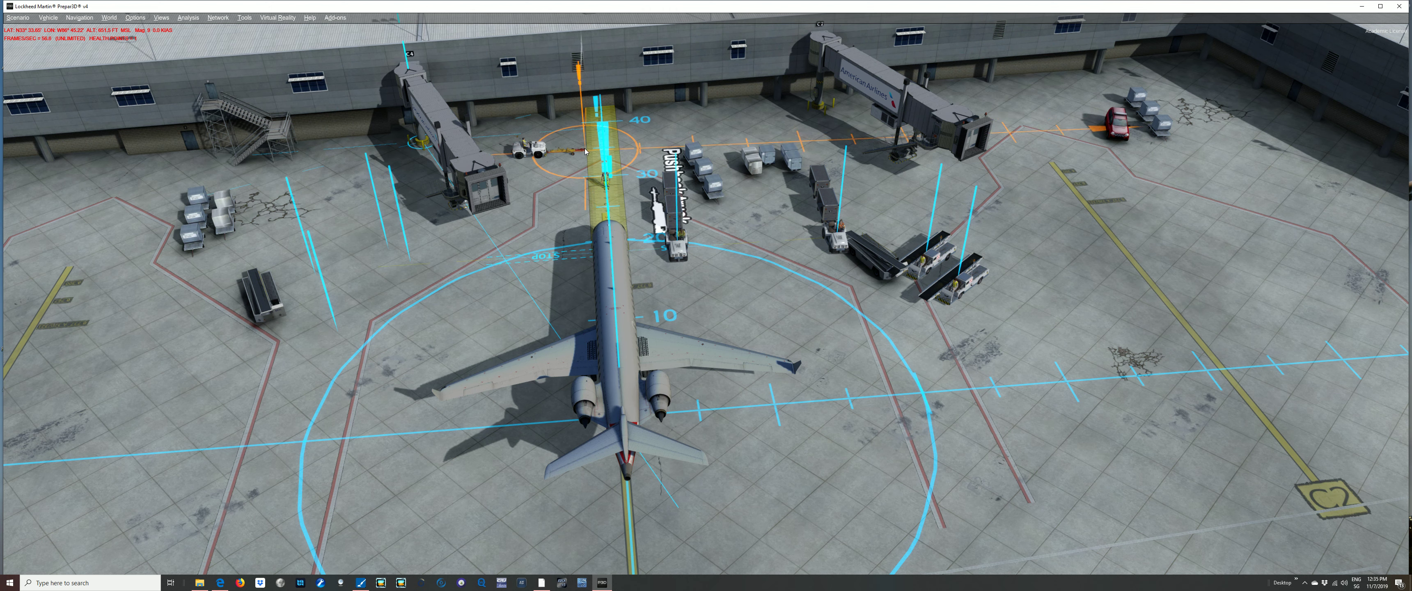
click(551, 171)
drag(392, 267, 371, 279)
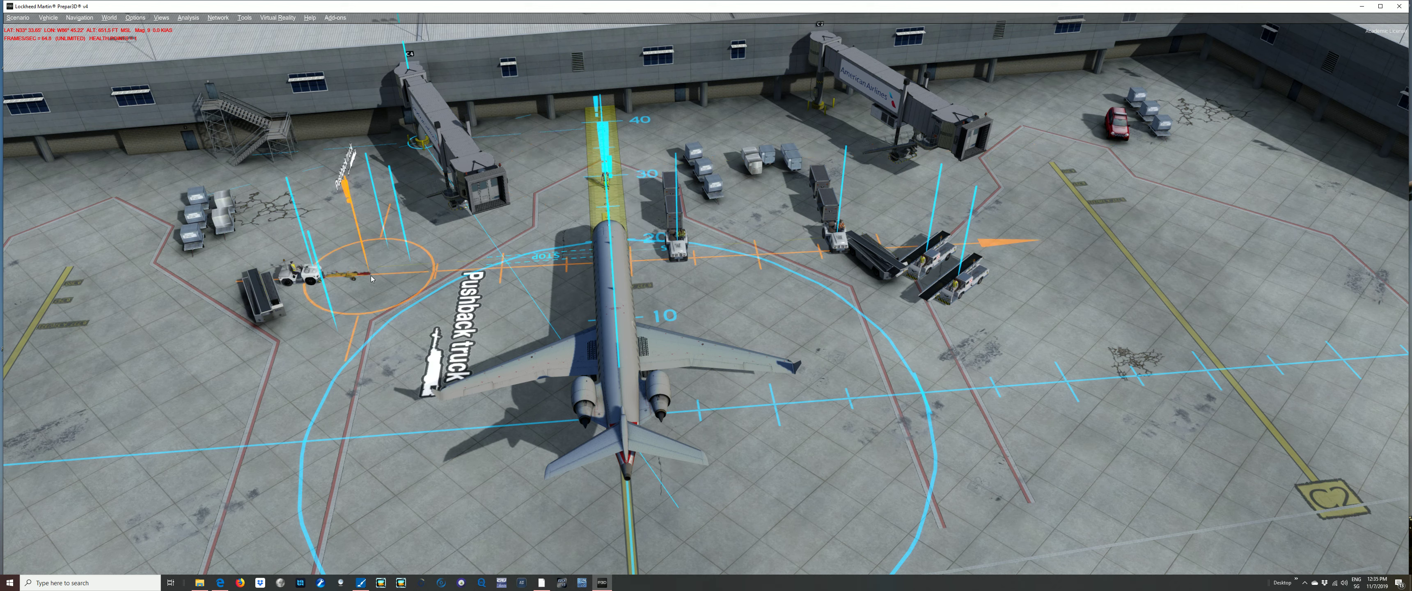
Reposition the pushback truck between the Jetway 1 cab and the stand line, just ahead of the aircraft's nose, angled toward the centerline
drag(170, 355, 181, 373)
drag(348, 446, 392, 394)
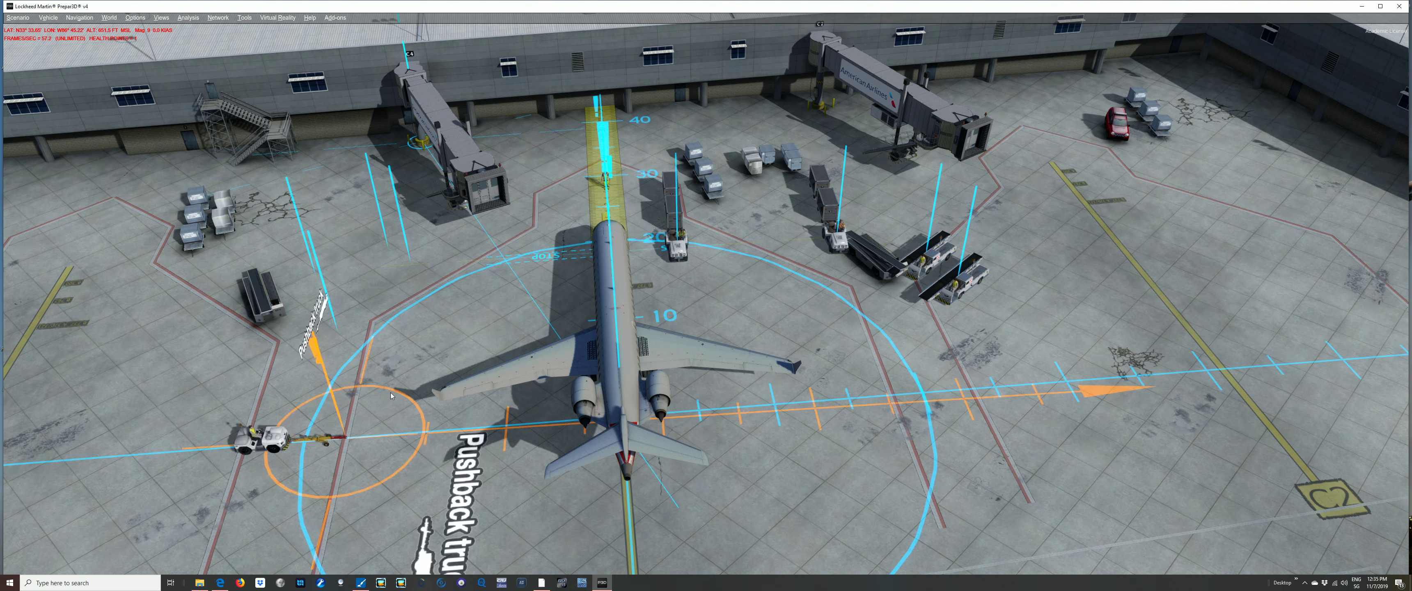
drag(418, 349, 431, 345)
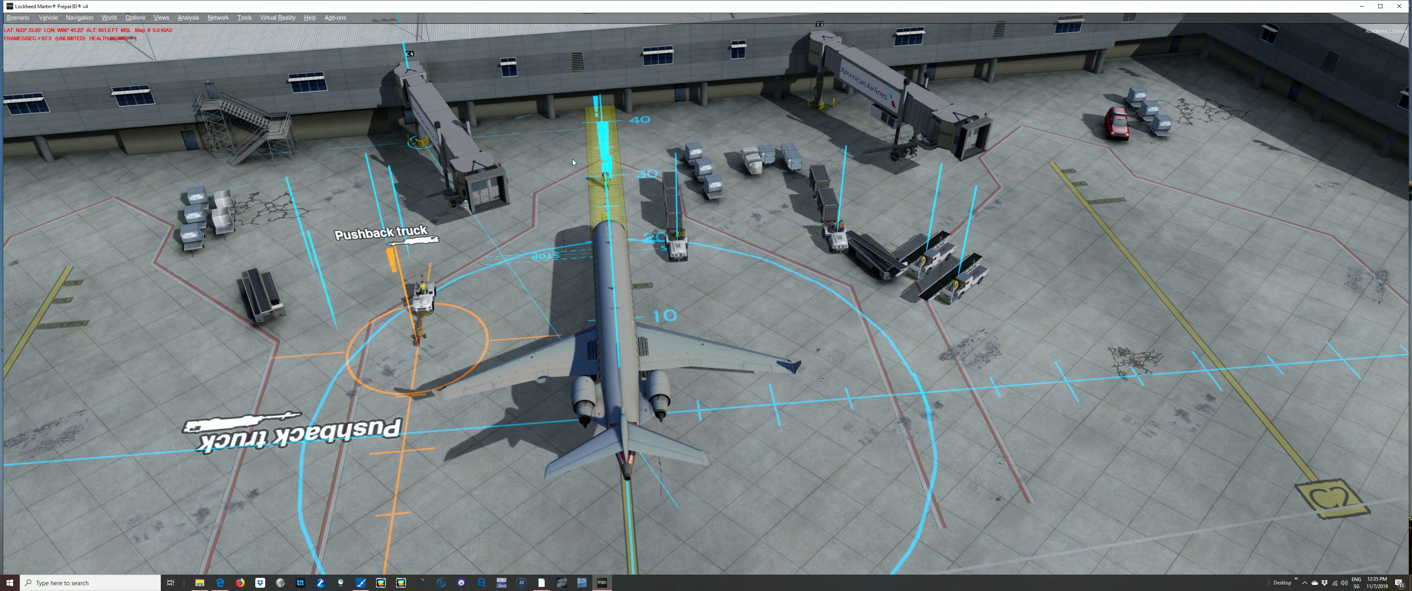
click(541, 158)
mouse_move(537, 170)
mouse_down()
mouse_move(556, 150)
mouse_move(557, 174)
mouse_up()
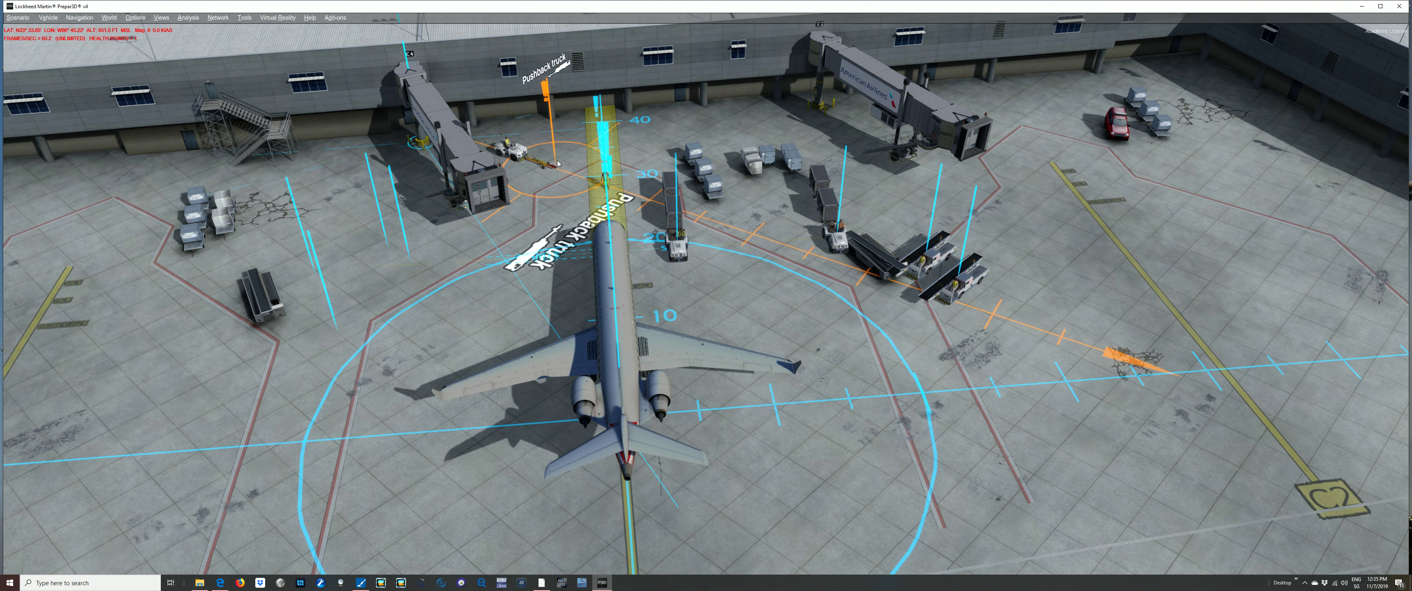
drag(558, 162, 567, 162)
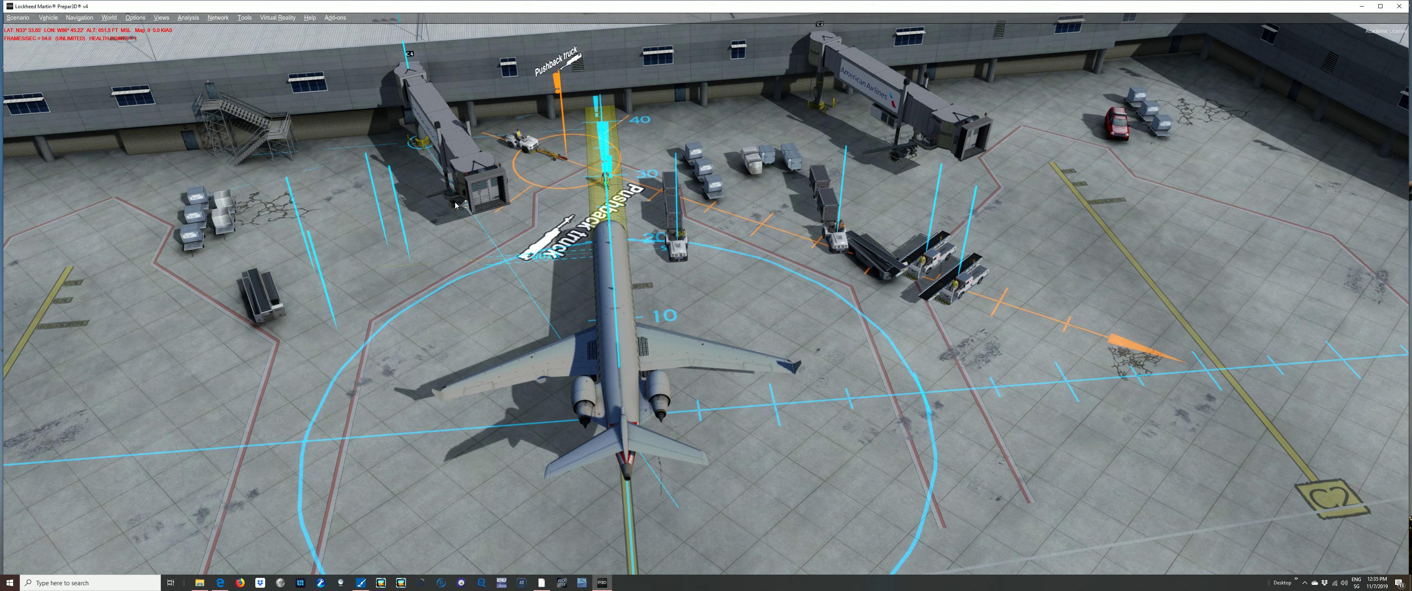
Select the front baggage train and park it between Jetway 1 and the left wingtip, rotated to face the aircraft
key(Tab)
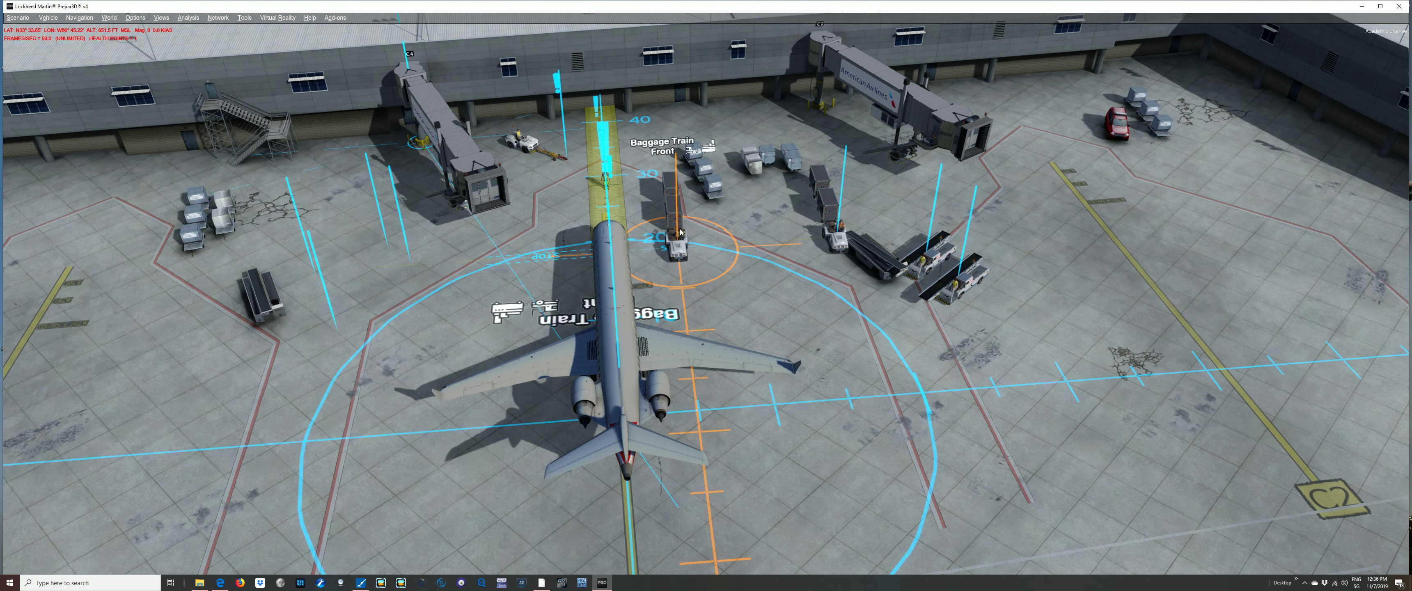
drag(674, 227, 740, 237)
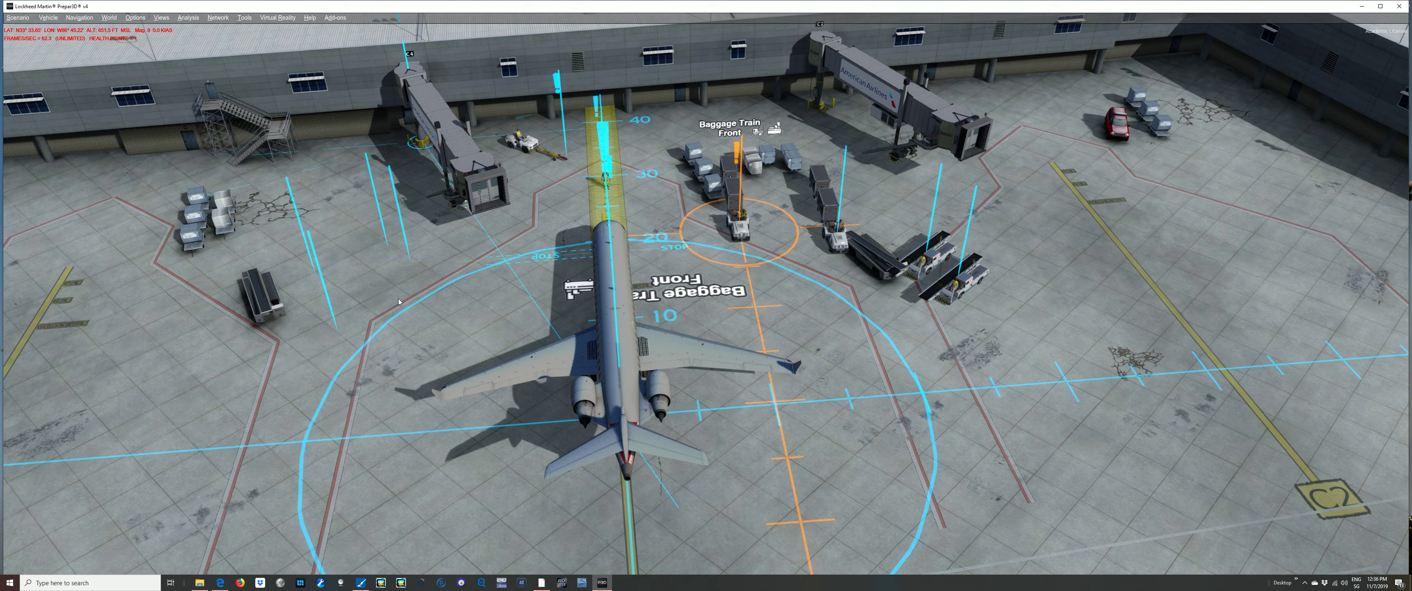
click(338, 343)
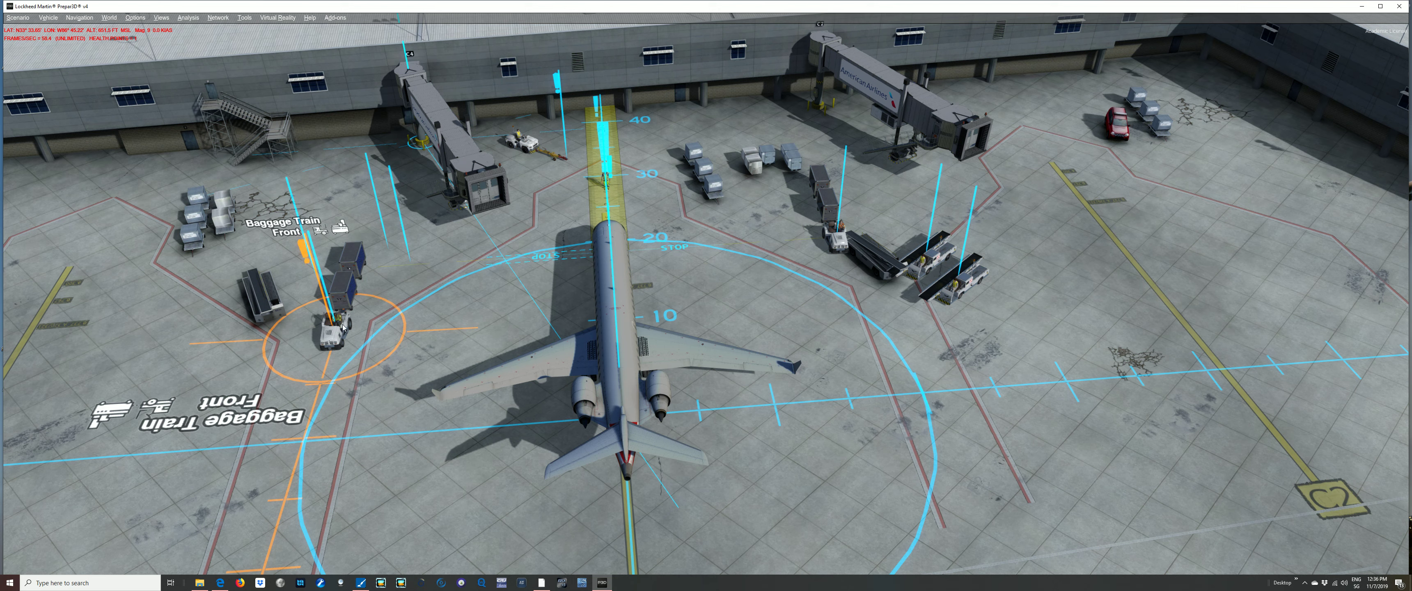
click(419, 269)
scroll(422, 273, down, 10)
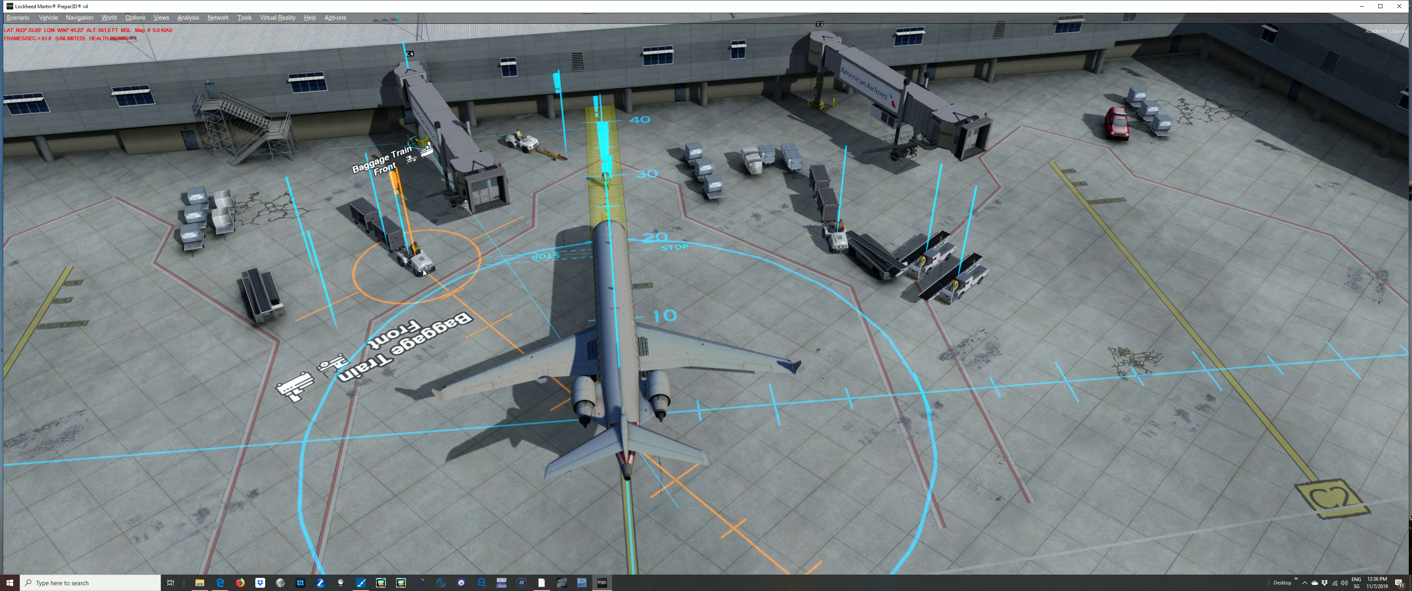
click(412, 285)
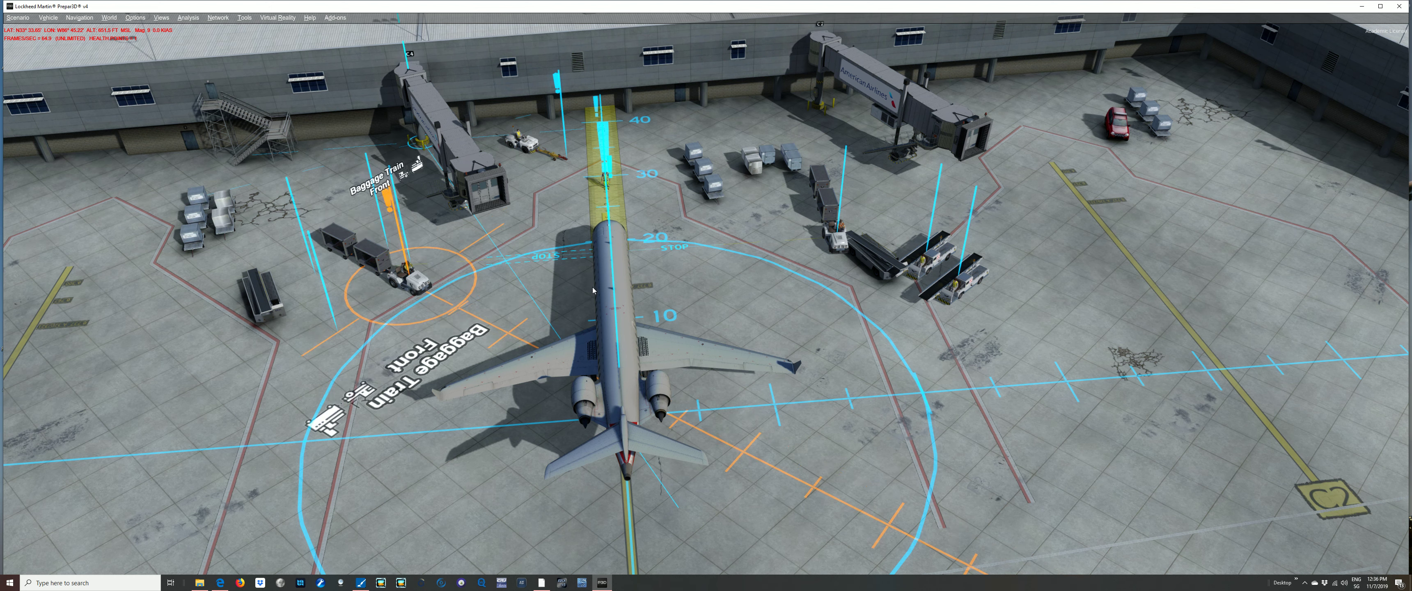
Select the rear baggage train and park it off the left wing near the red boundary line, with its tractor facing the terminal
click(856, 246)
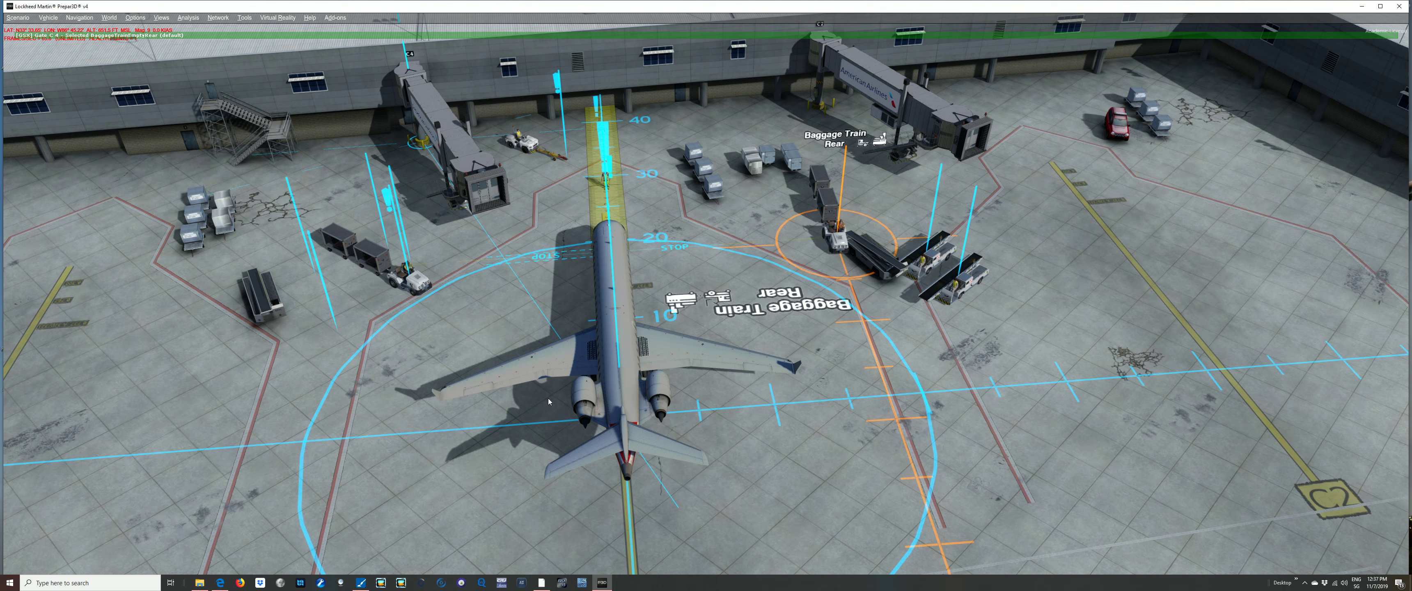
click(325, 444)
scroll(325, 448, up, 4)
scroll(327, 449, down, 10)
scroll(329, 447, down, 6)
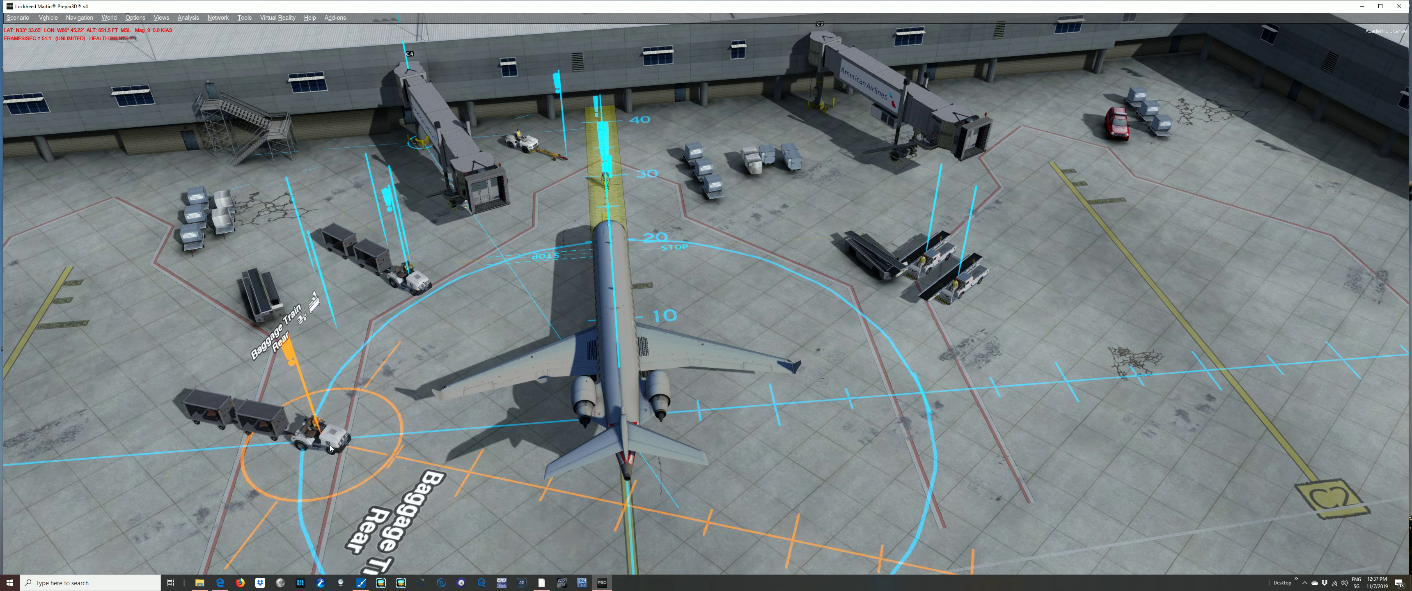
scroll(332, 449, down, 6)
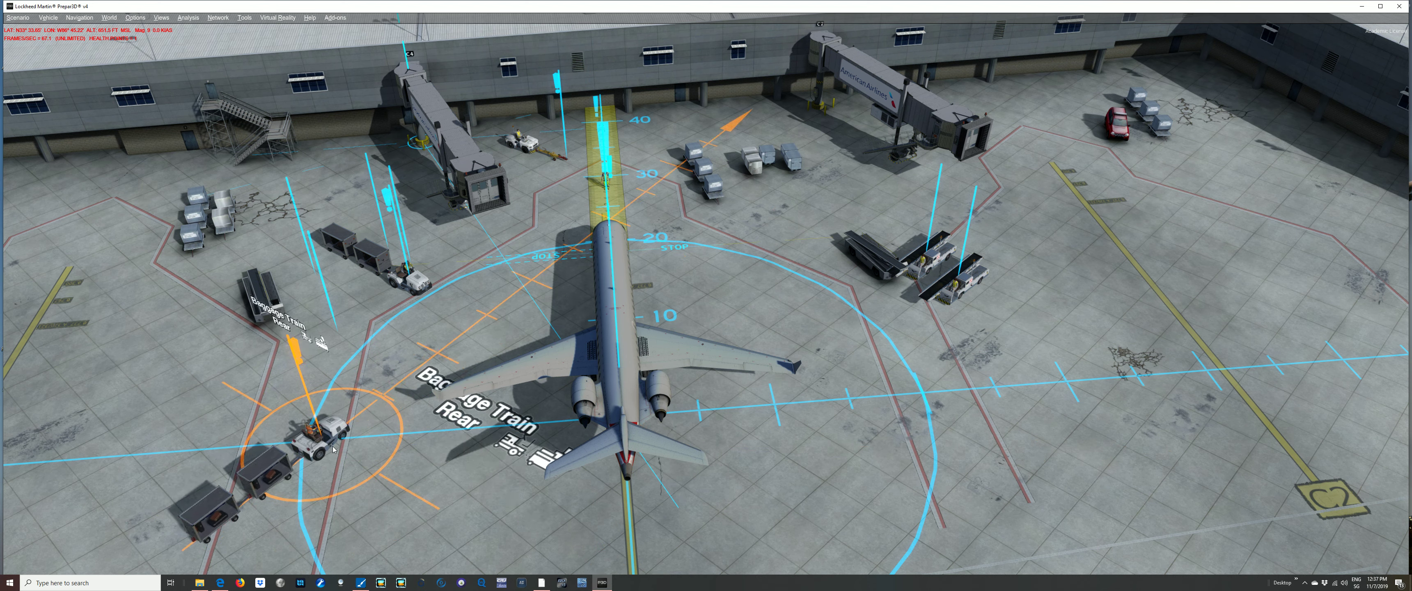
scroll(333, 449, down, 3)
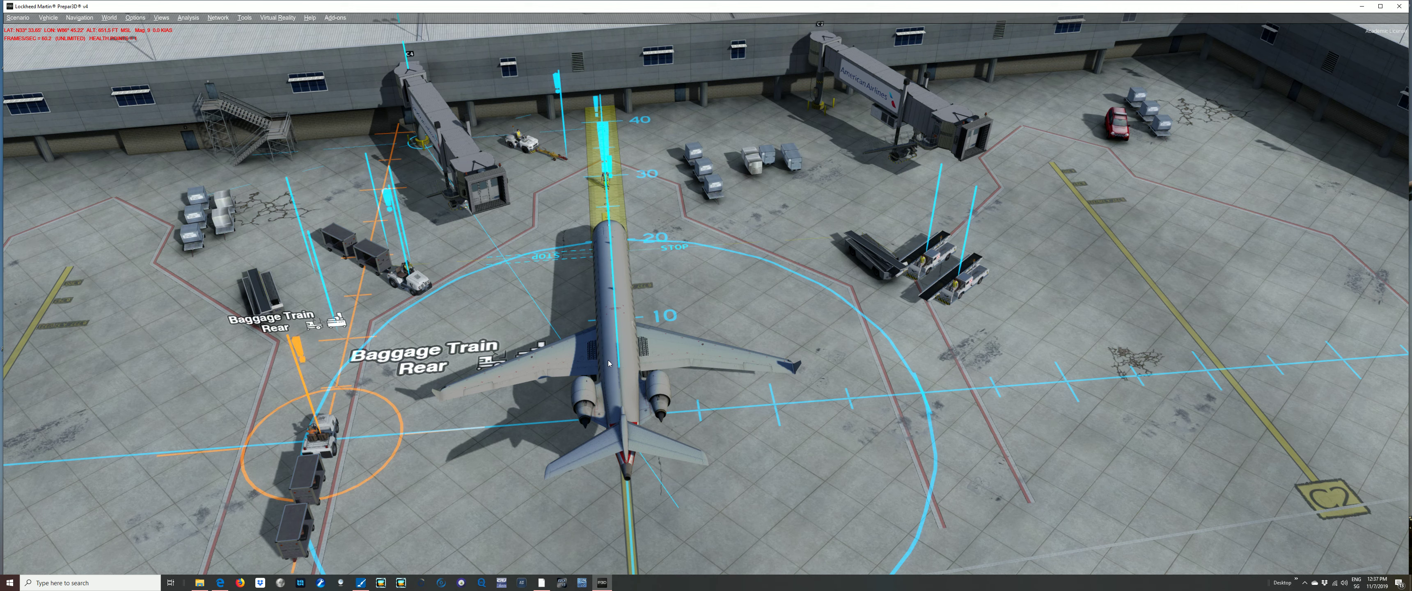
Select the main cargo train and place it on the open ramp behind the right wingtip, pointing diagonally toward the aircraft's nose
key(Tab)
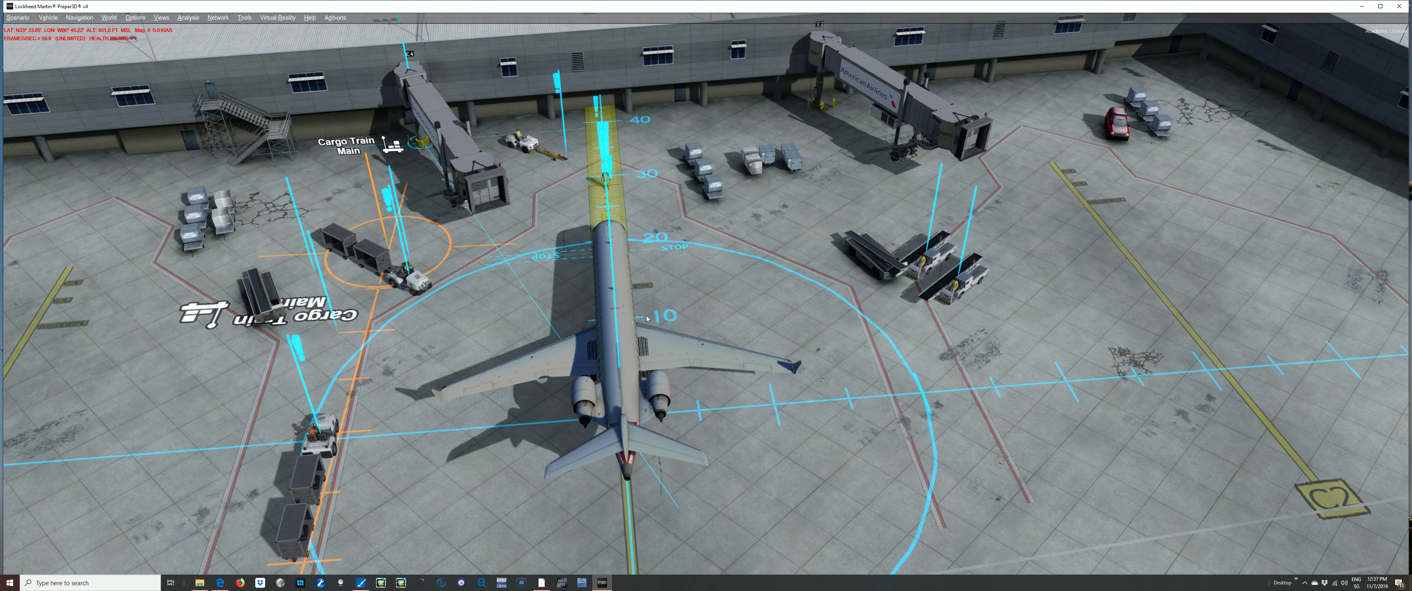
click(965, 480)
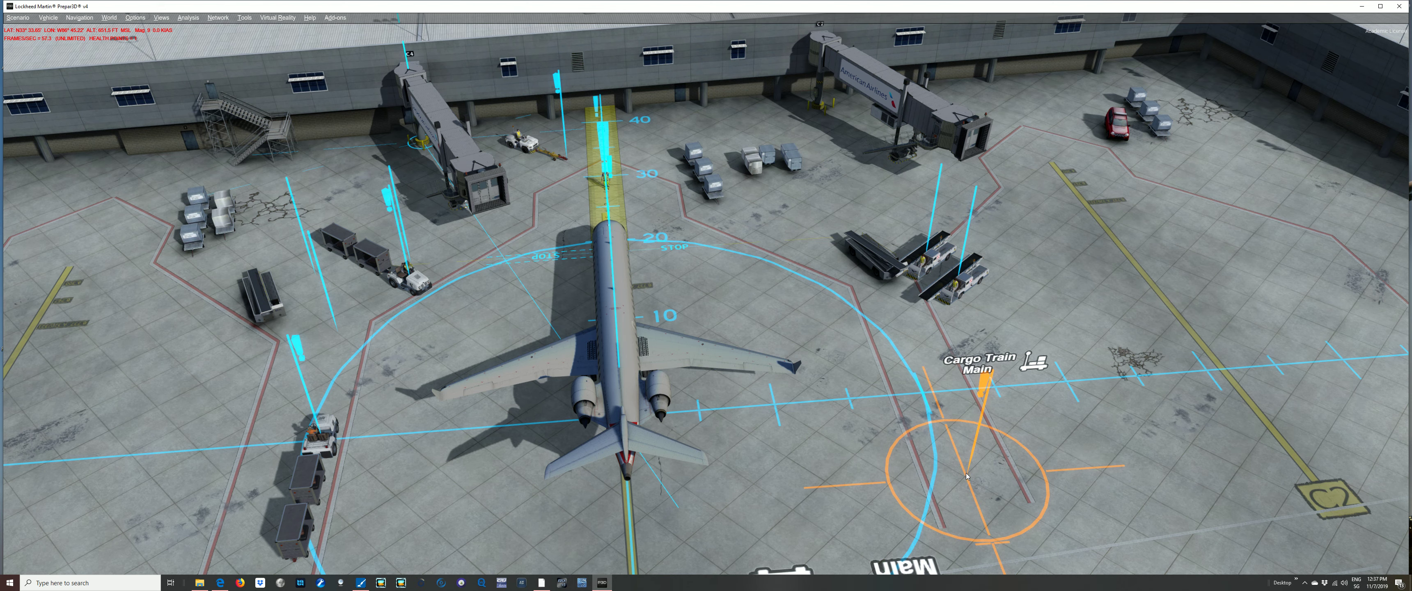
scroll(966, 488, up, 12)
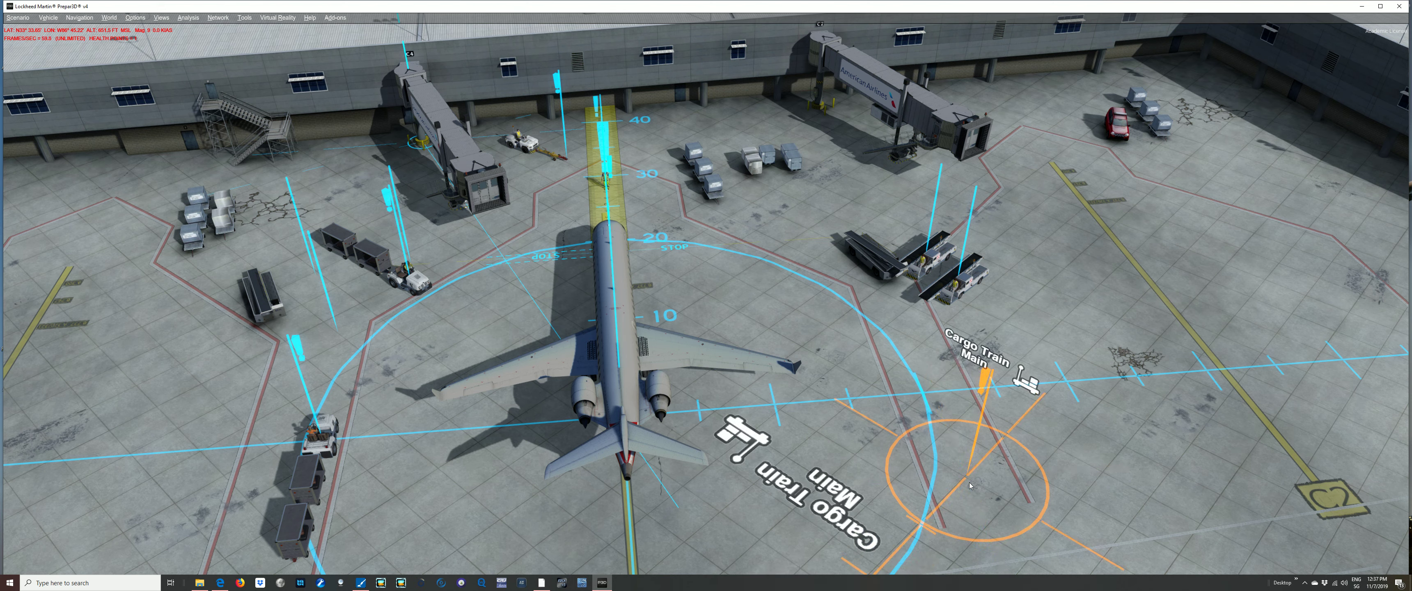
scroll(970, 485, down, 10)
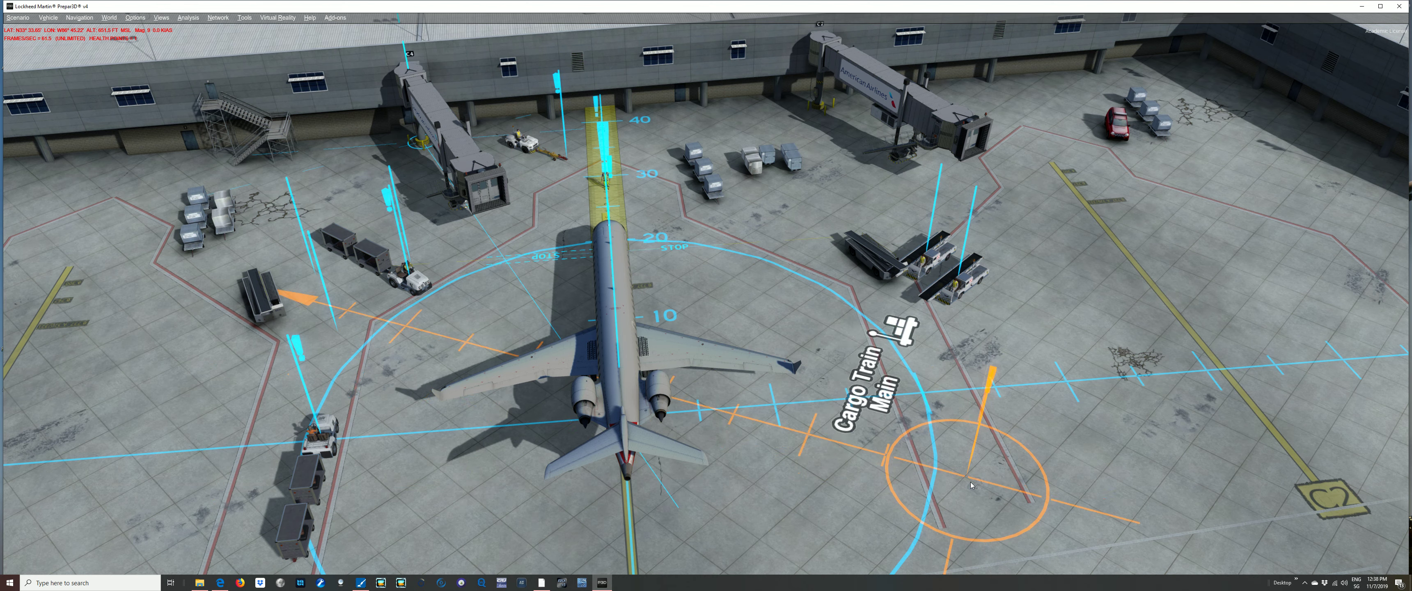
scroll(971, 485, down, 6)
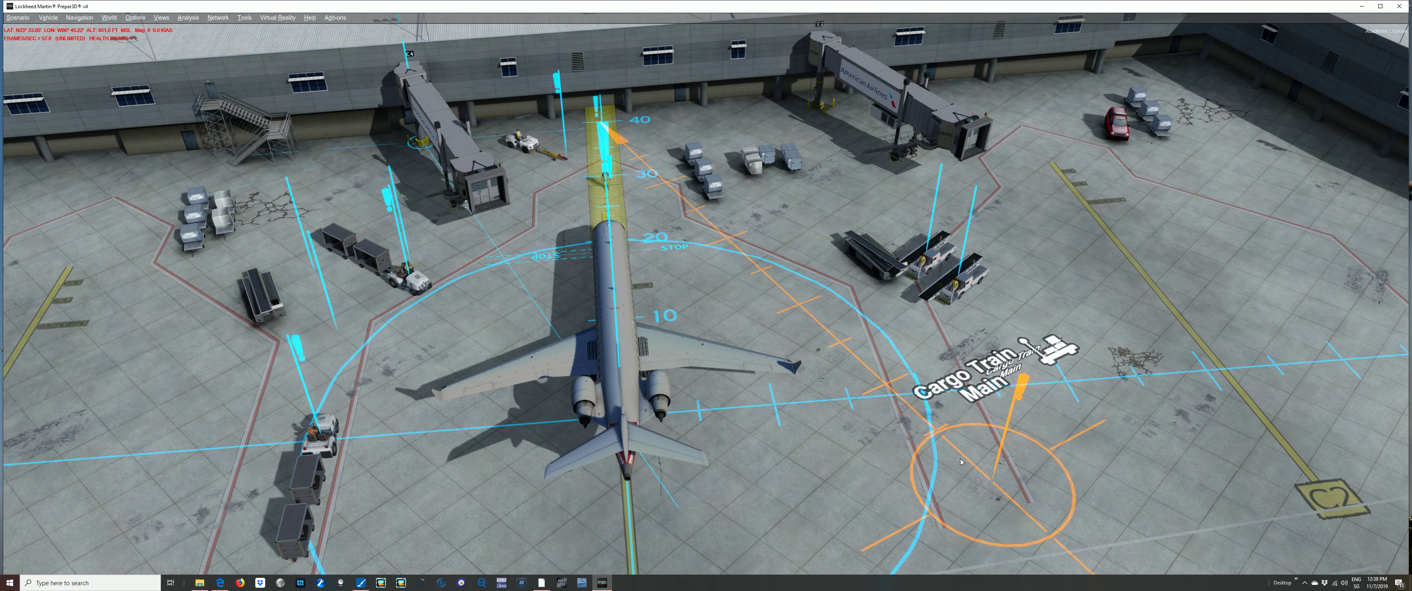
drag(959, 469, 963, 472)
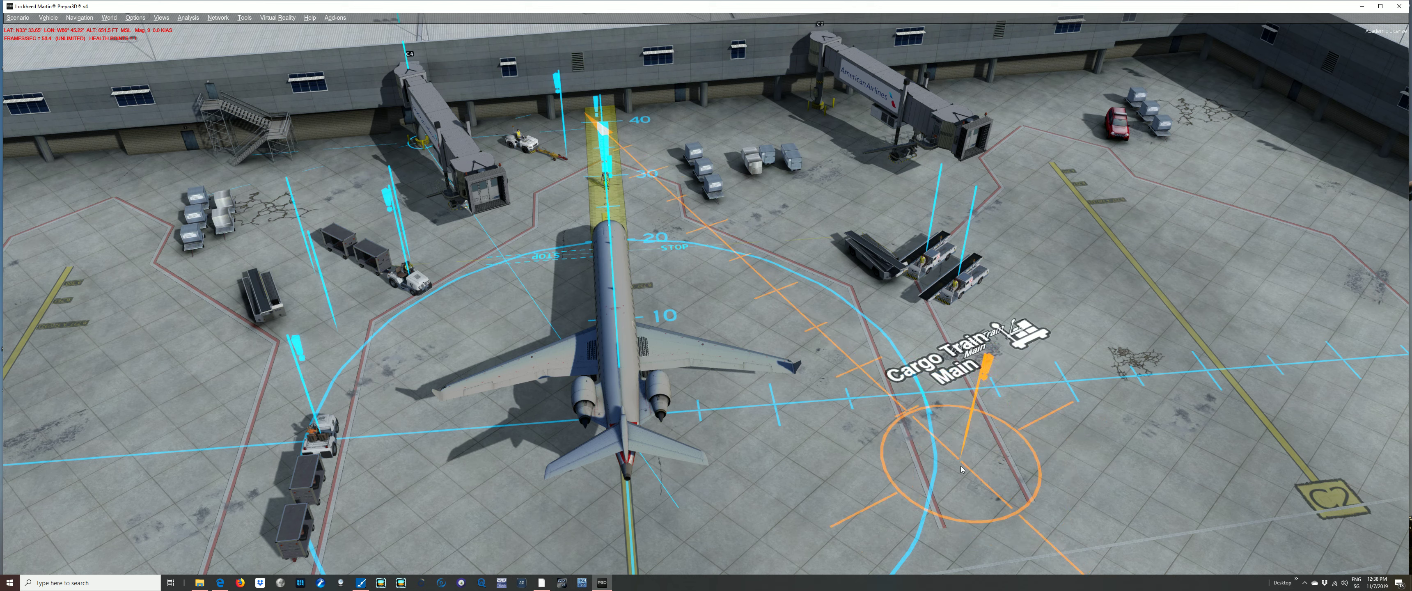
Select the front baggage loader and park it beside the front baggage train, rotated to point toward the aircraft
key(Tab)
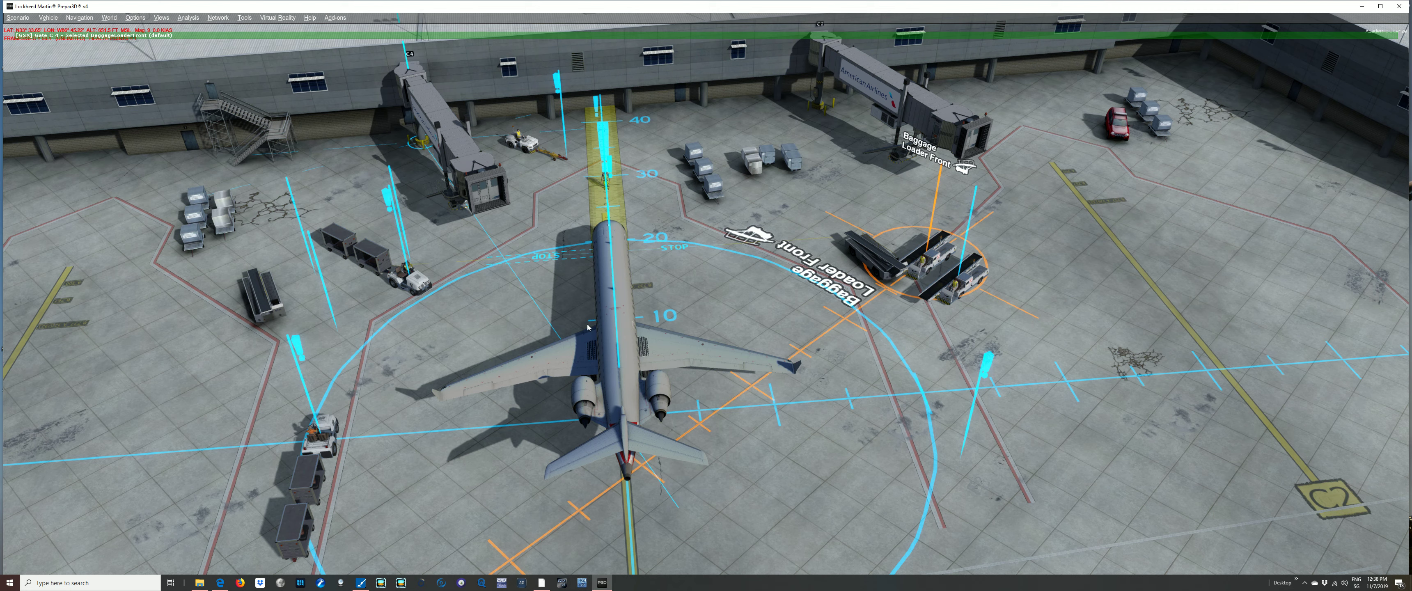
click(327, 383)
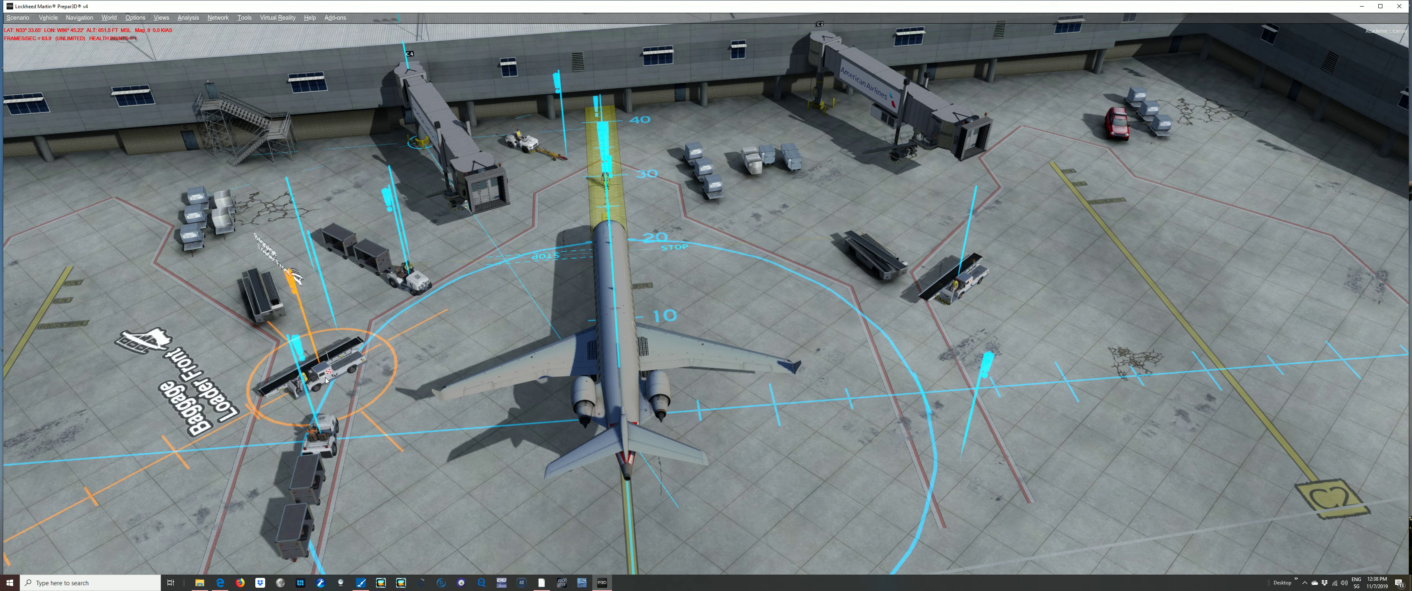
scroll(327, 382, down, 10)
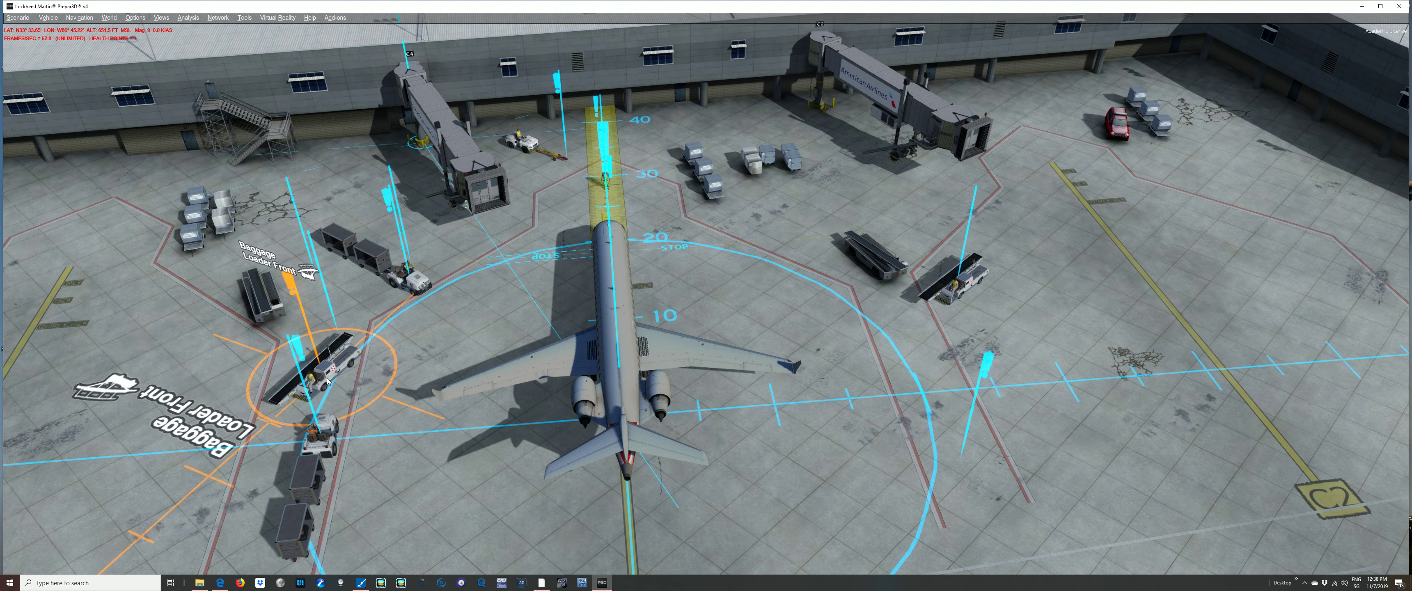
scroll(327, 382, down, 10)
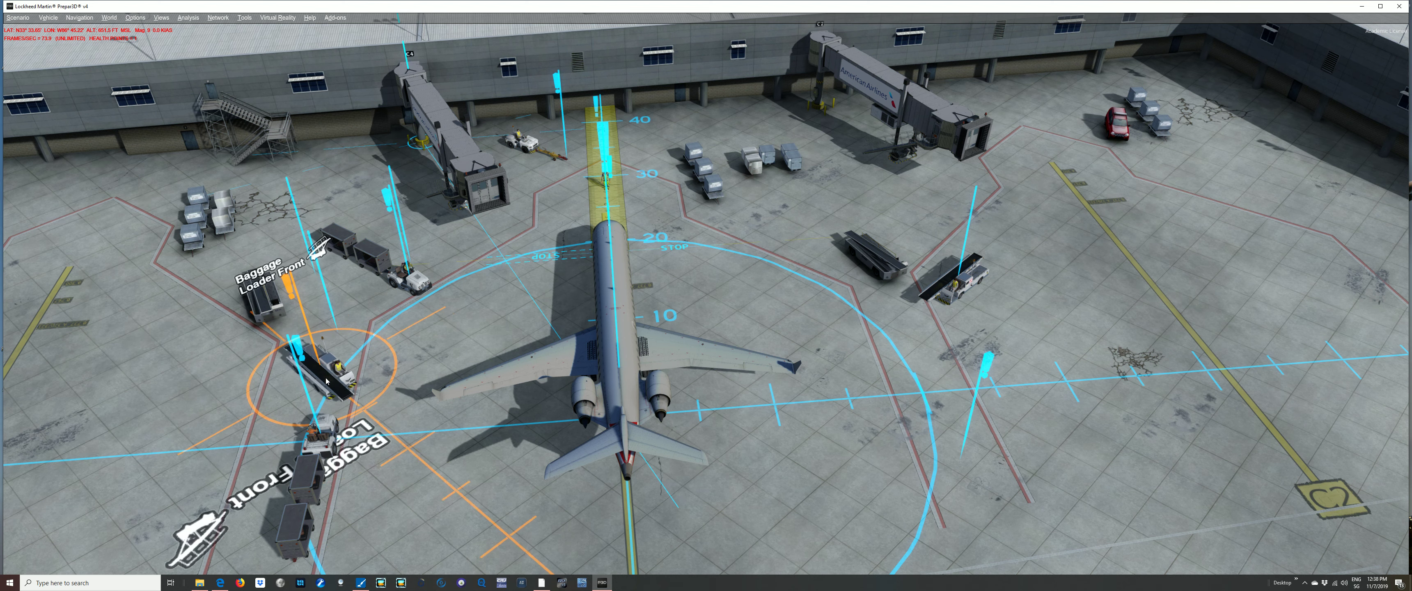
scroll(328, 379, down, 5)
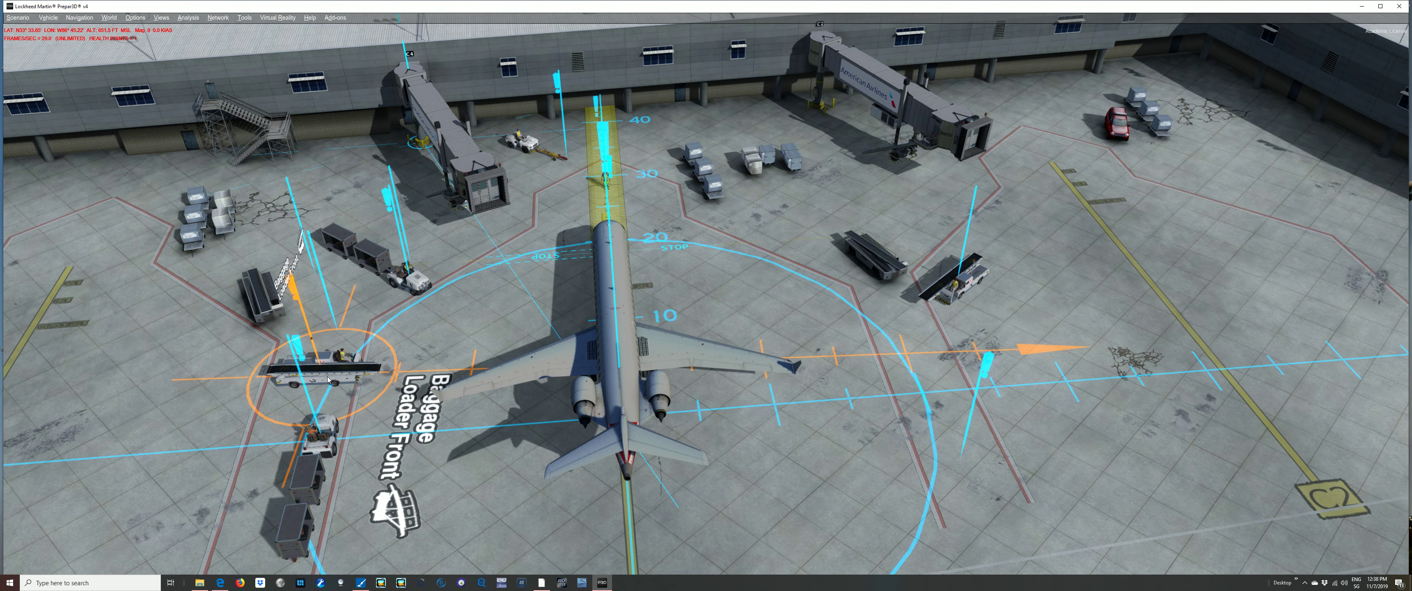
scroll(328, 379, down, 5)
click(370, 308)
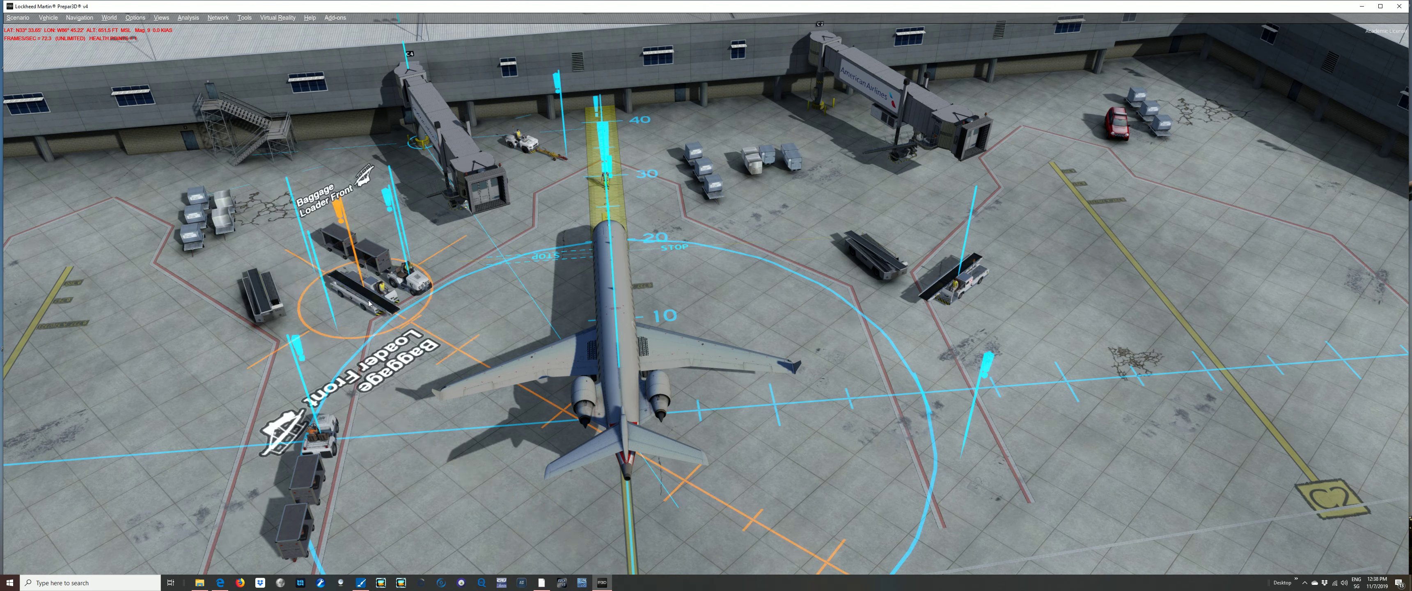
click(962, 286)
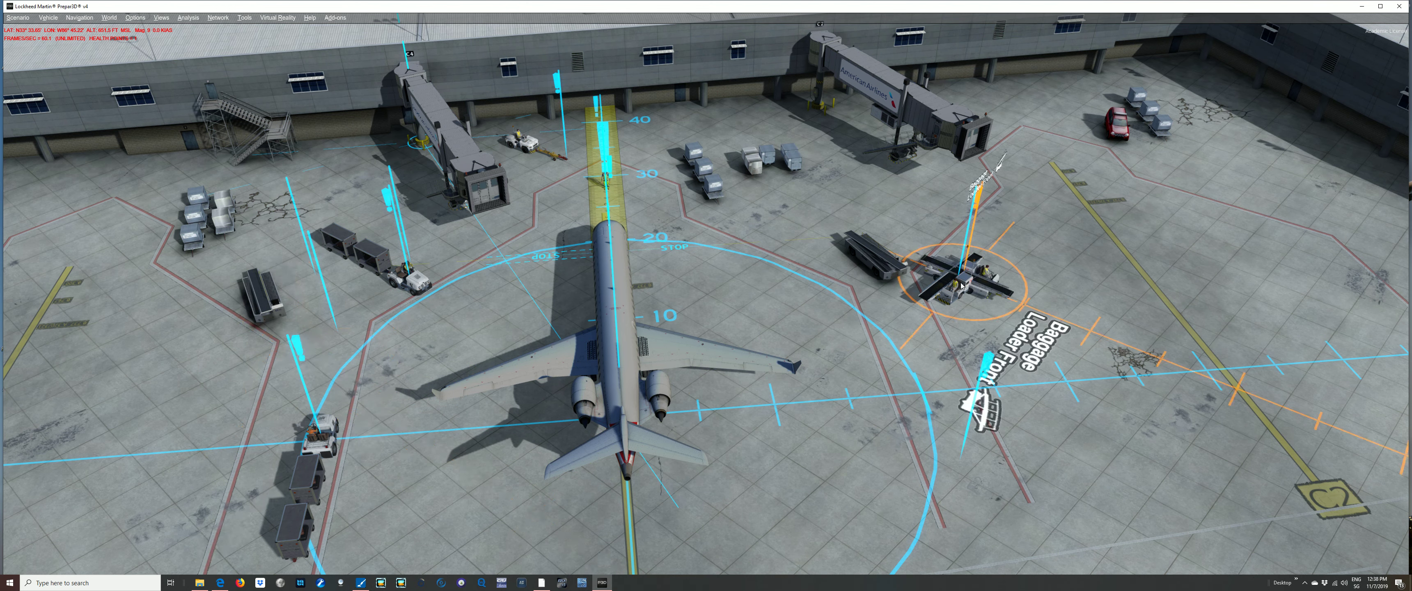
click(370, 306)
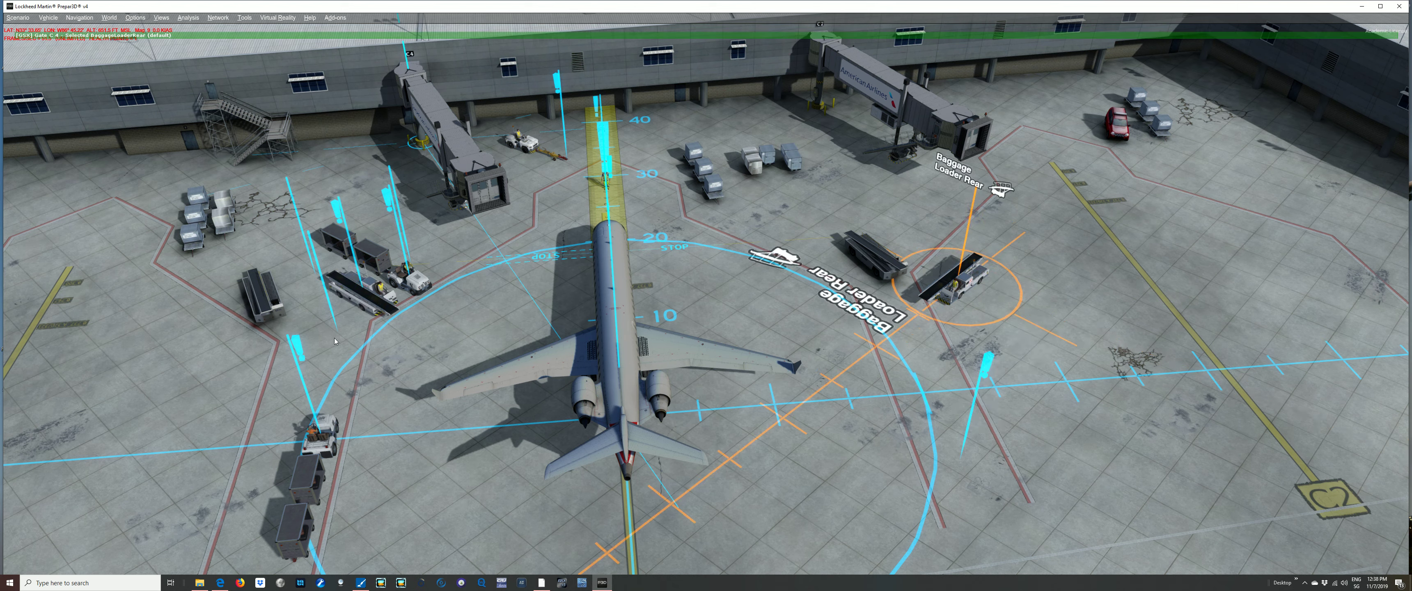
Place the rear baggage loader just ahead of the rear baggage train, rotated to face the aircraft
click(323, 365)
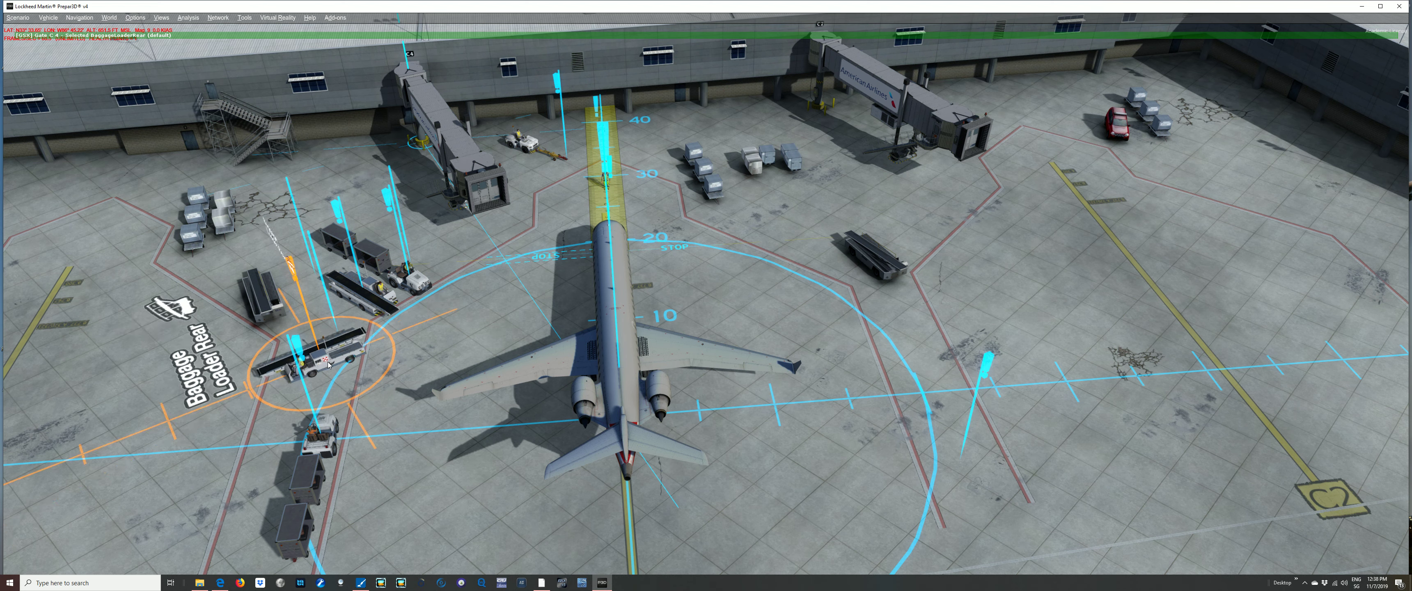
scroll(329, 365, down, 15)
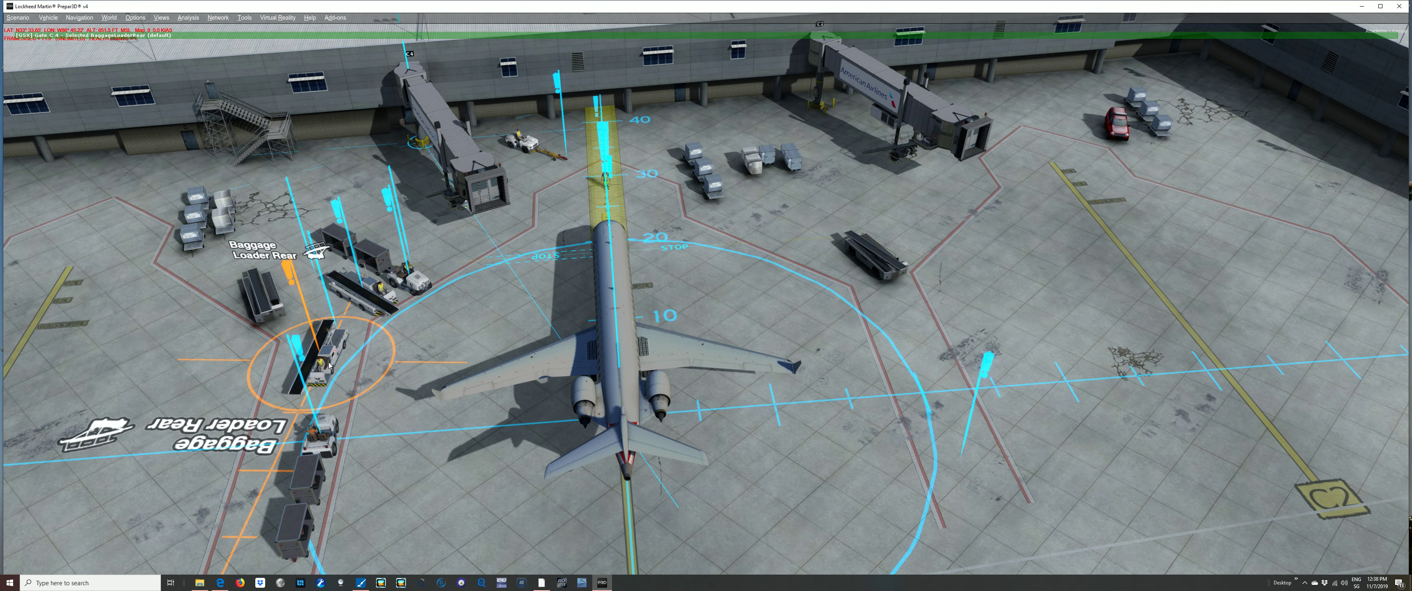
scroll(329, 365, down, 8)
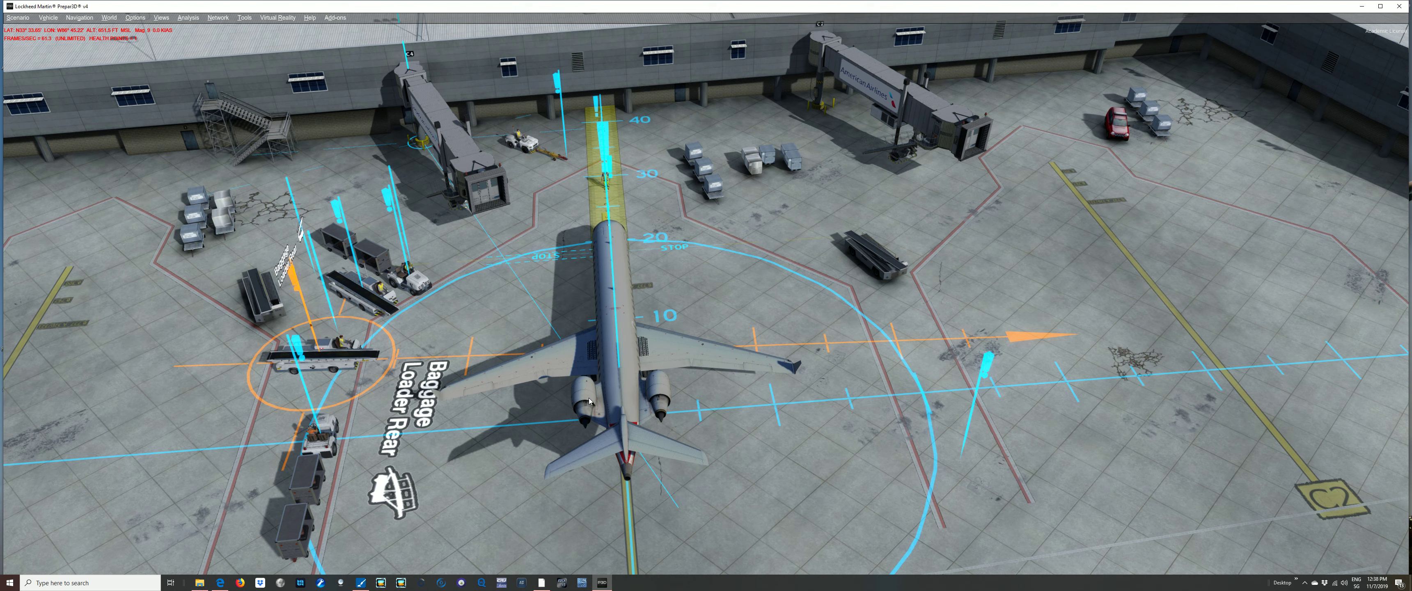
Select the main cargo loader and place it outboard of the right wingtip, rotated to point toward the aircraft
key(Tab)
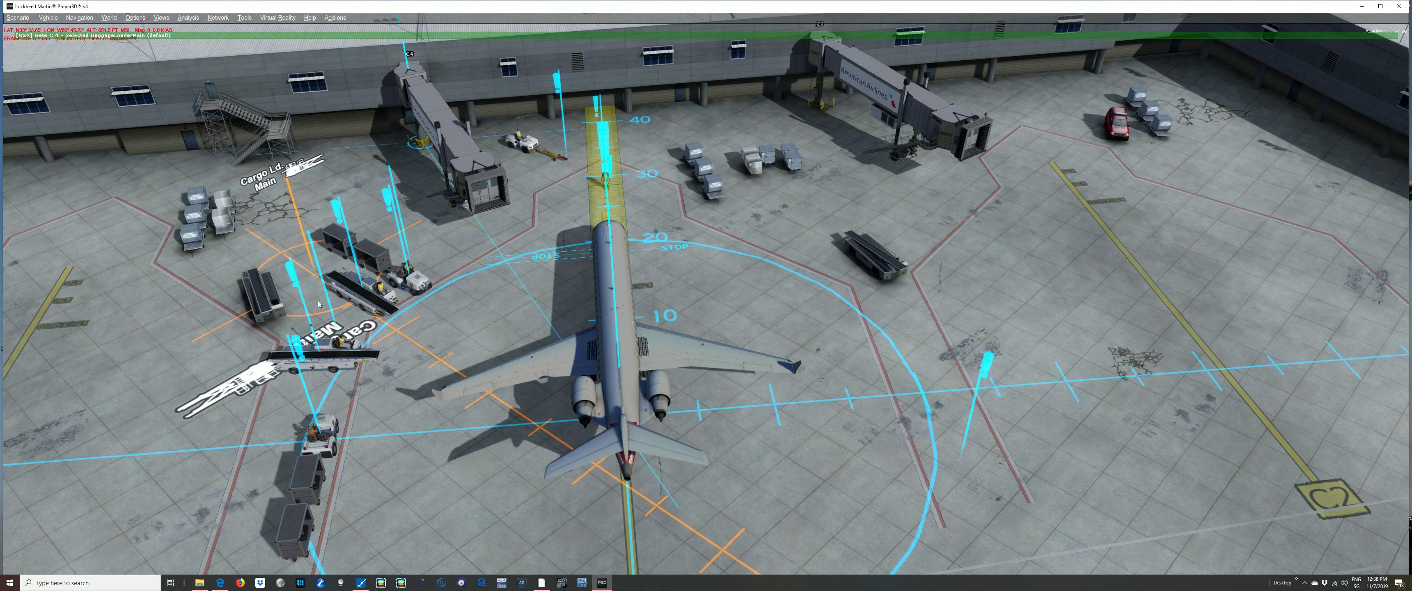
click(913, 350)
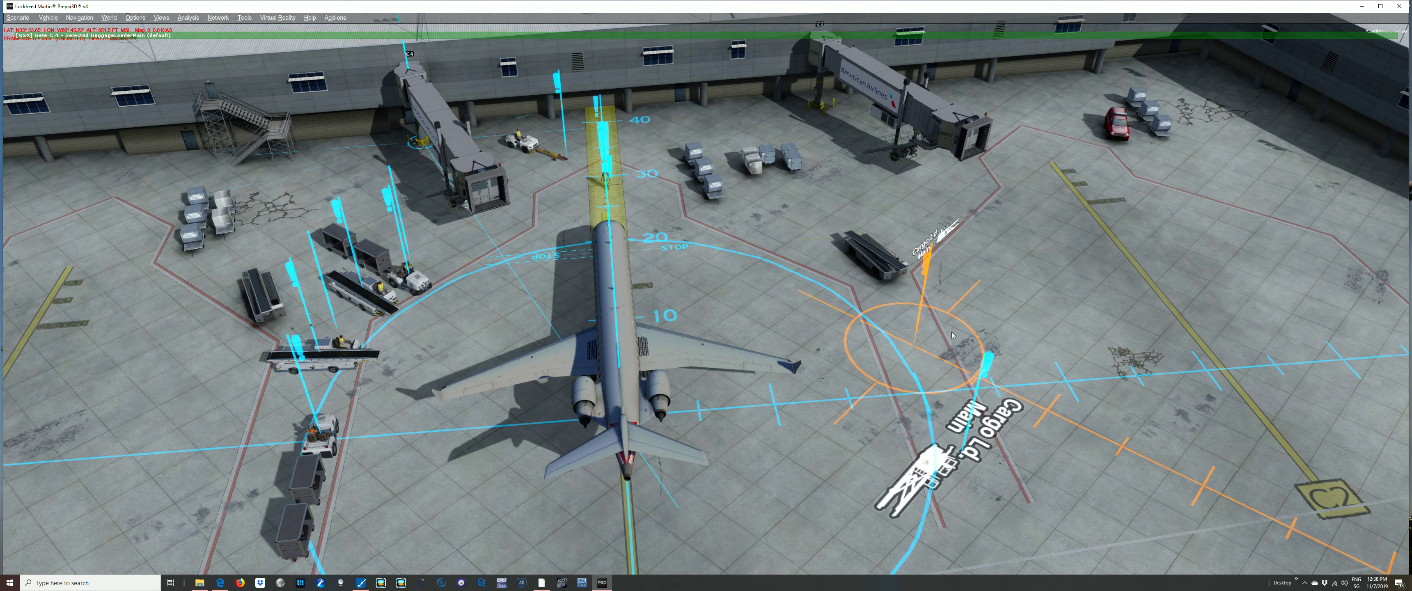
scroll(949, 335, down, 15)
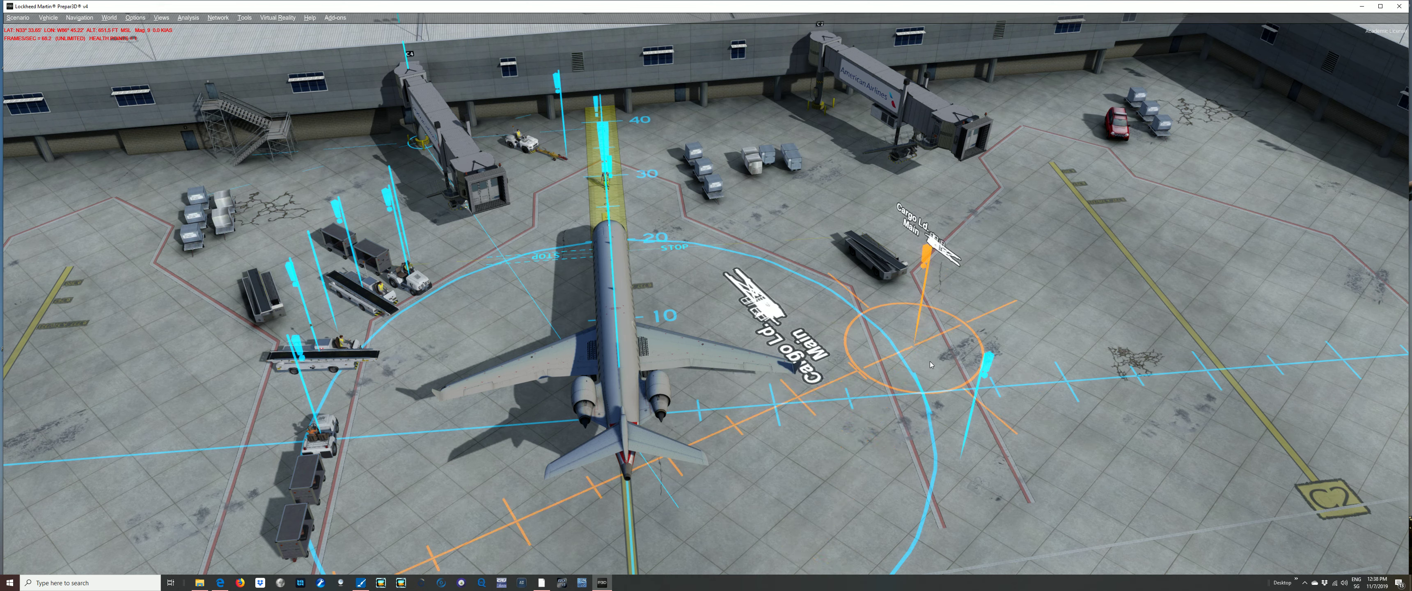
scroll(931, 365, down, 8)
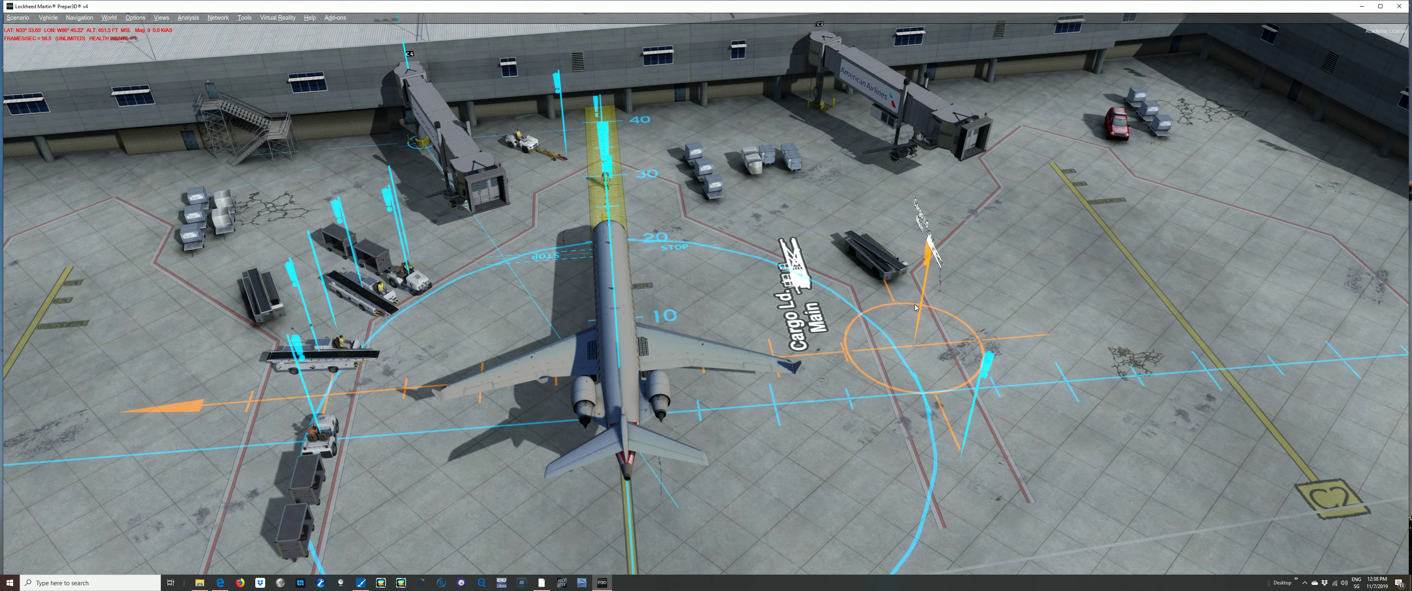
key(Tab)
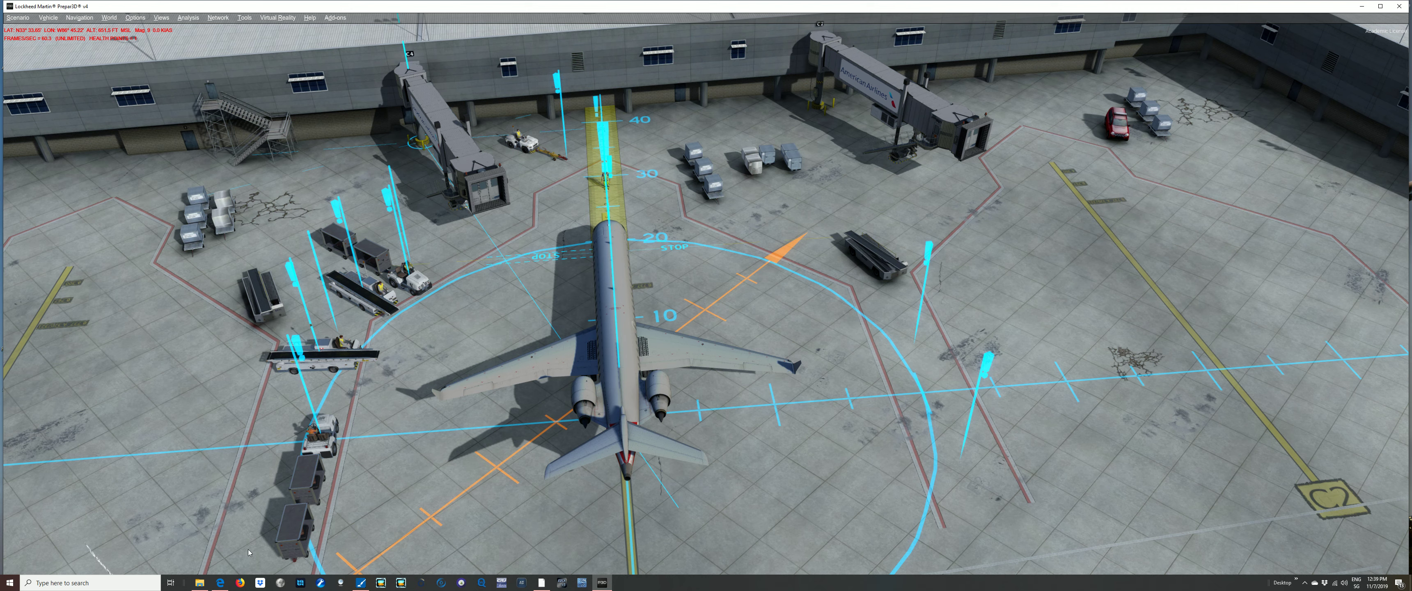
Select the mid stairs and place them near the terminal wall between the fixed staircase and the jetway, rotating them in place
key(Tab)
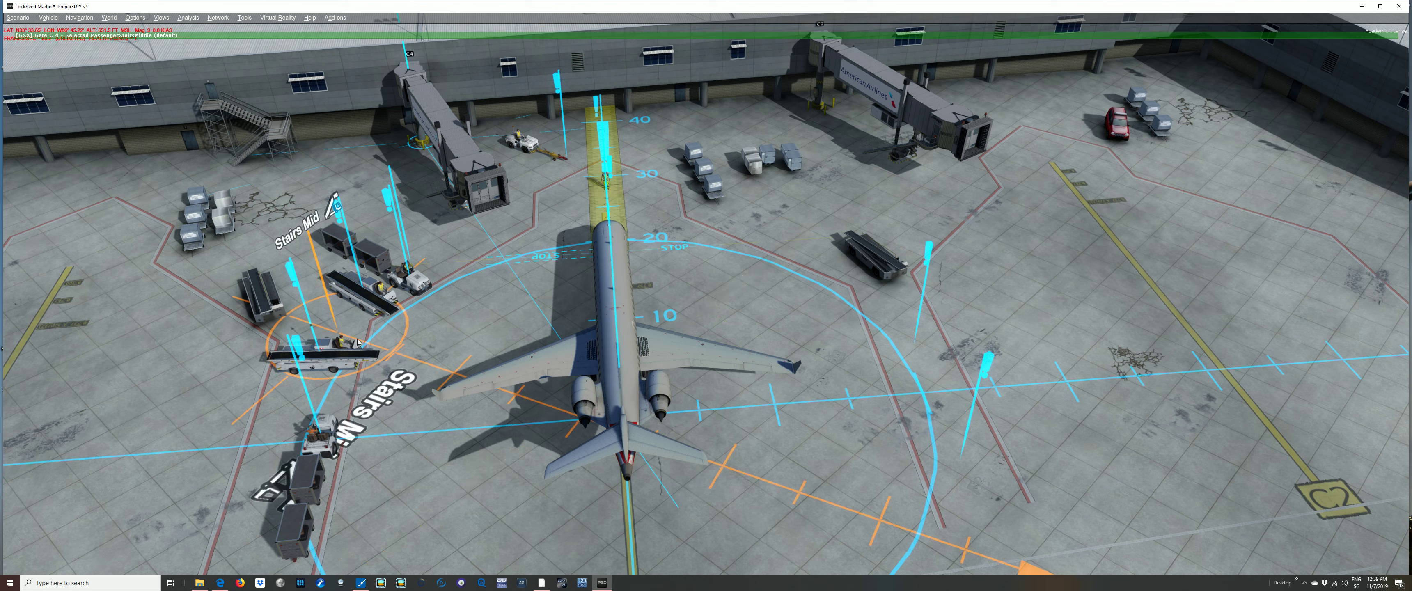
click(333, 177)
scroll(335, 182, down, 5)
scroll(335, 184, down, 10)
Select the front stairs and place them near the terminal beside the parked baggage carts, rotated toward the aircraft
key(Tab)
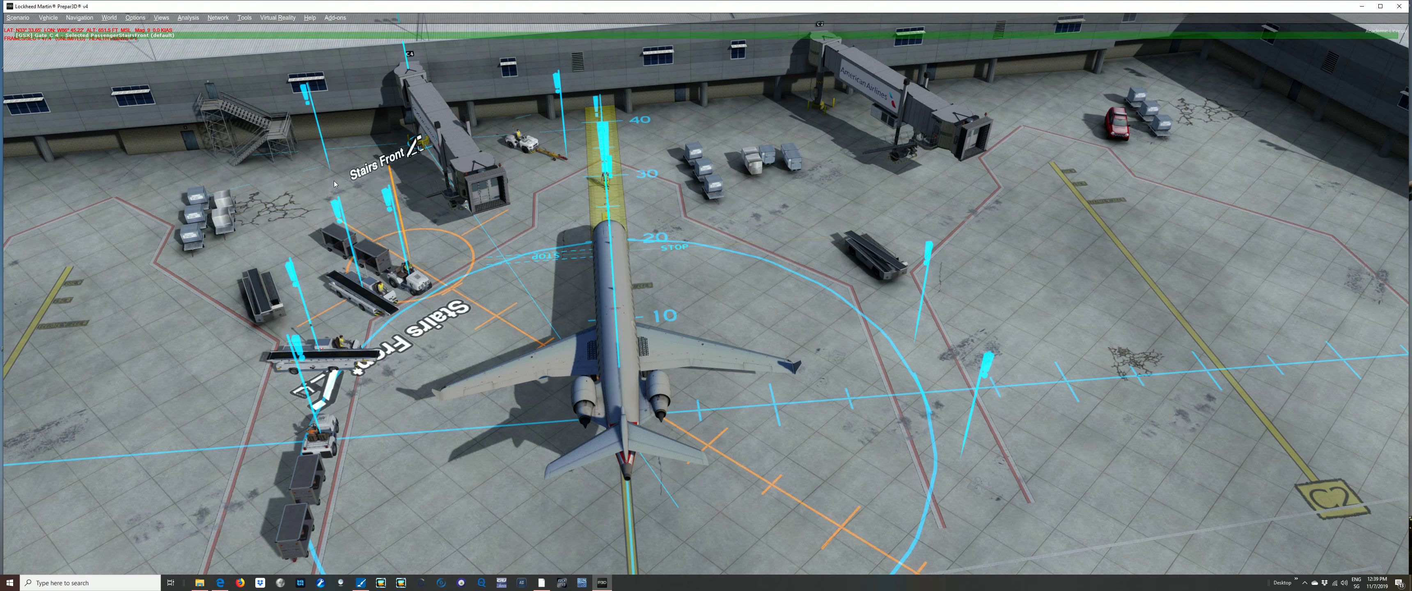
click(144, 181)
scroll(147, 184, down, 6)
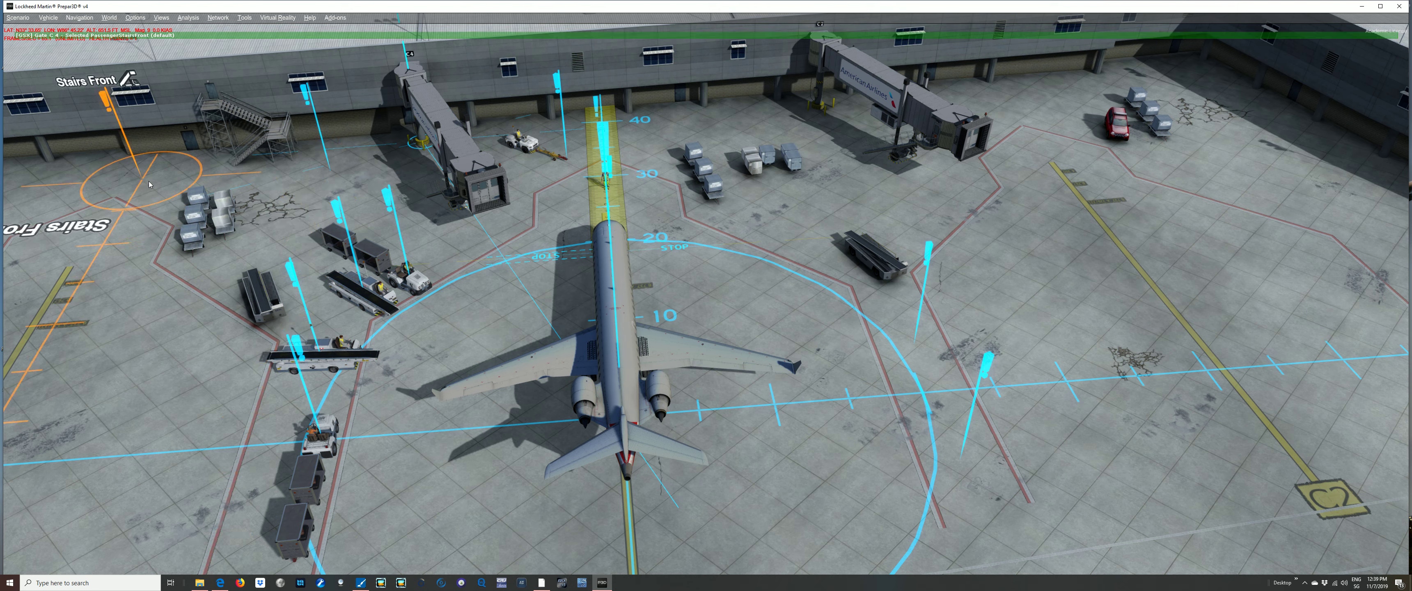
scroll(149, 184, down, 8)
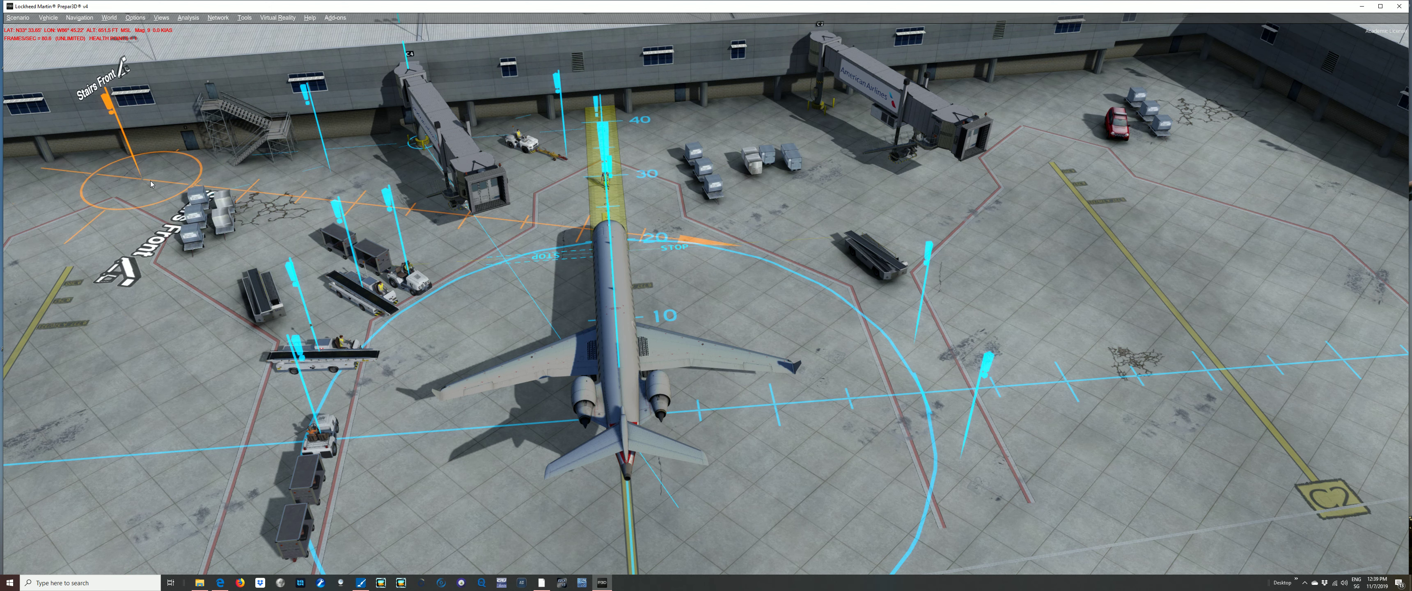
scroll(152, 184, down, 3)
scroll(154, 185, down, 3)
Cycle to Gate C 4's stop position and move it backward along the parking centerline
key(Tab)
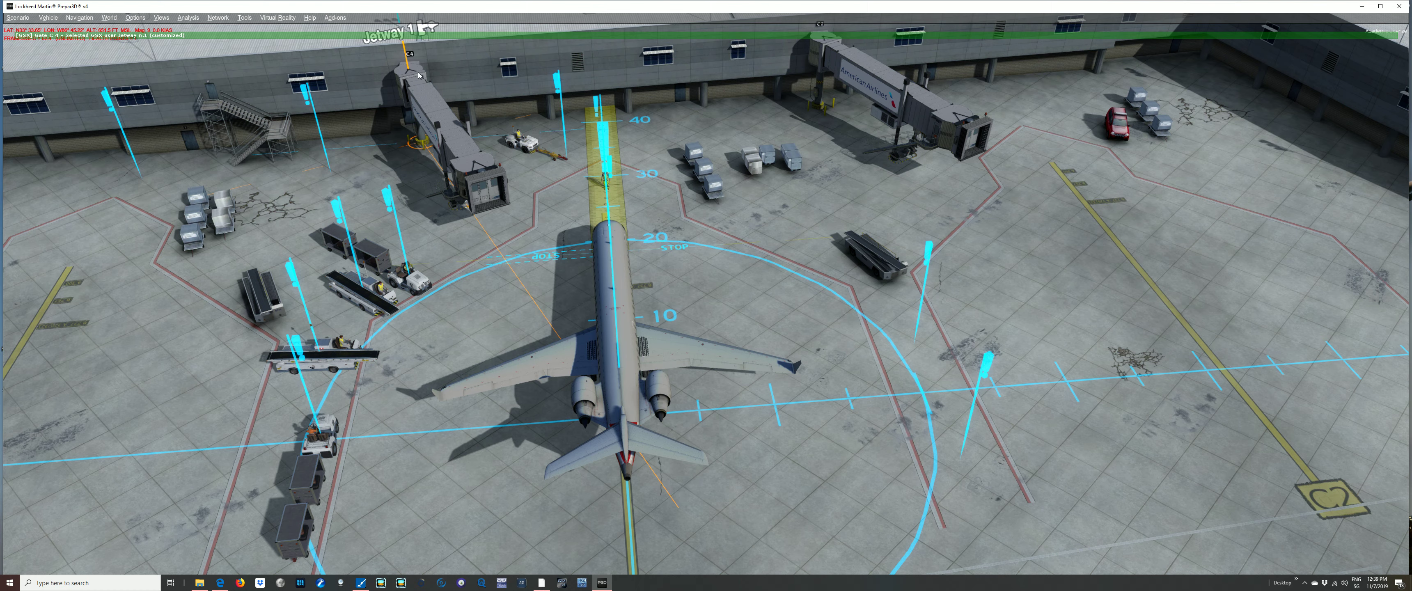
key(Tab)
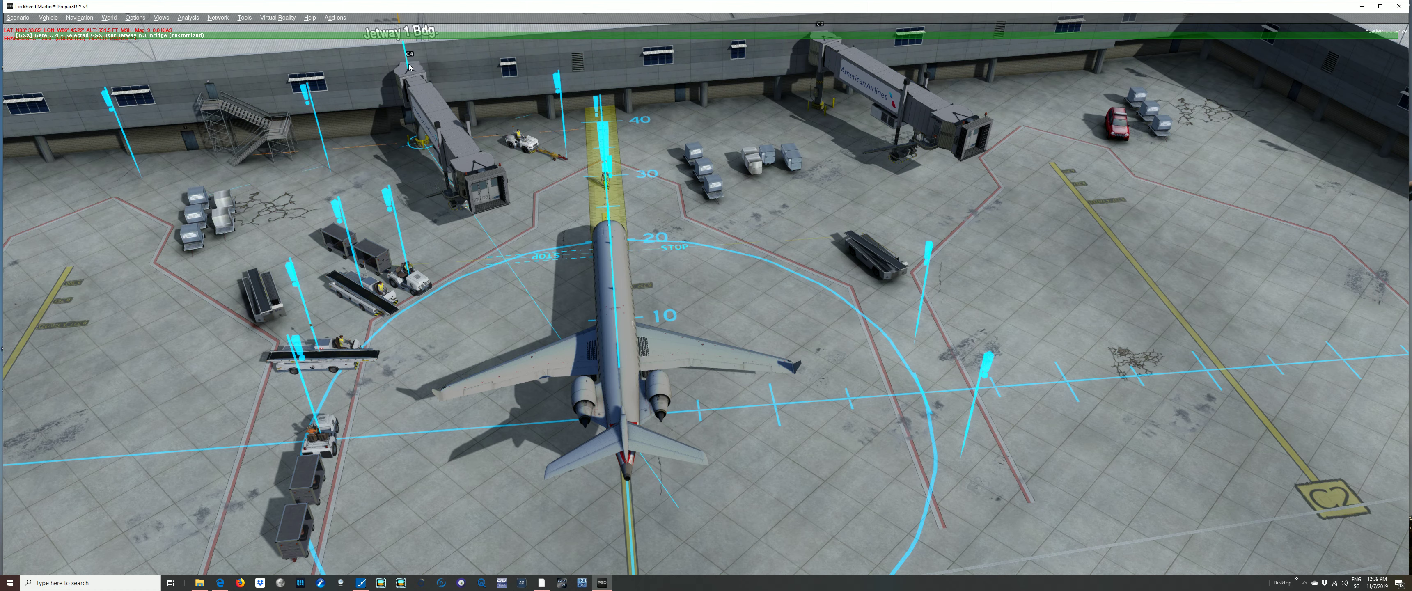
key(Tab)
key(Tab)
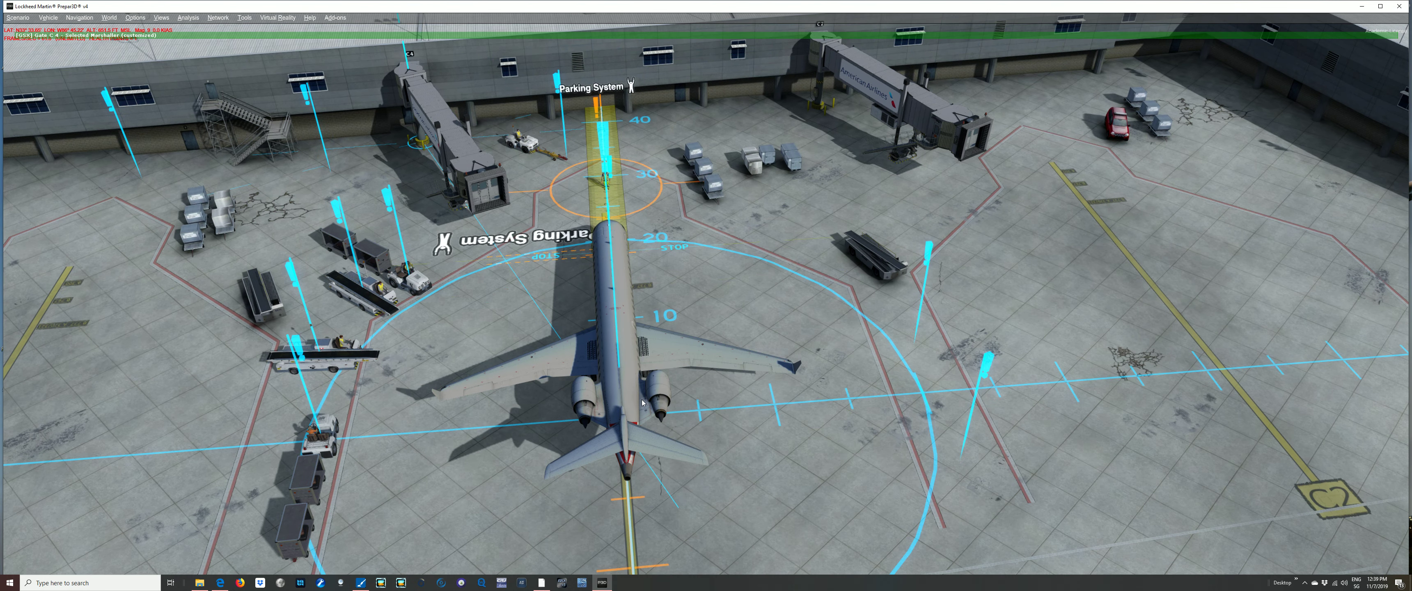
key(Tab)
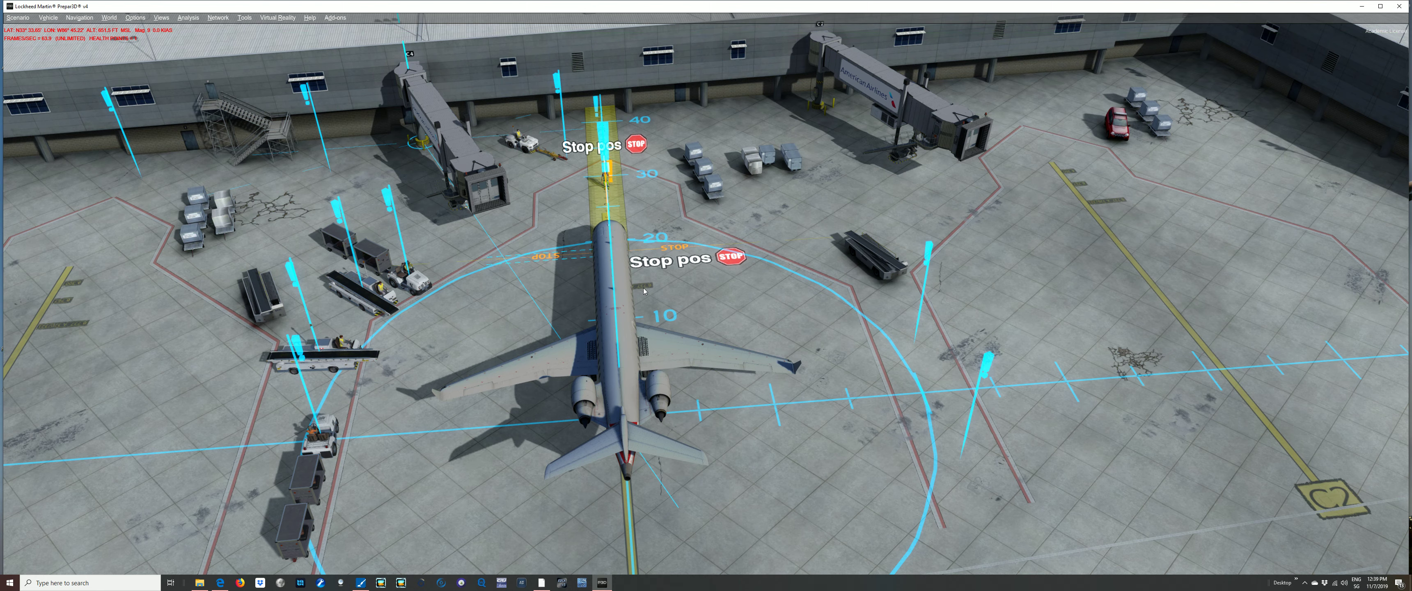
key(KP_2)
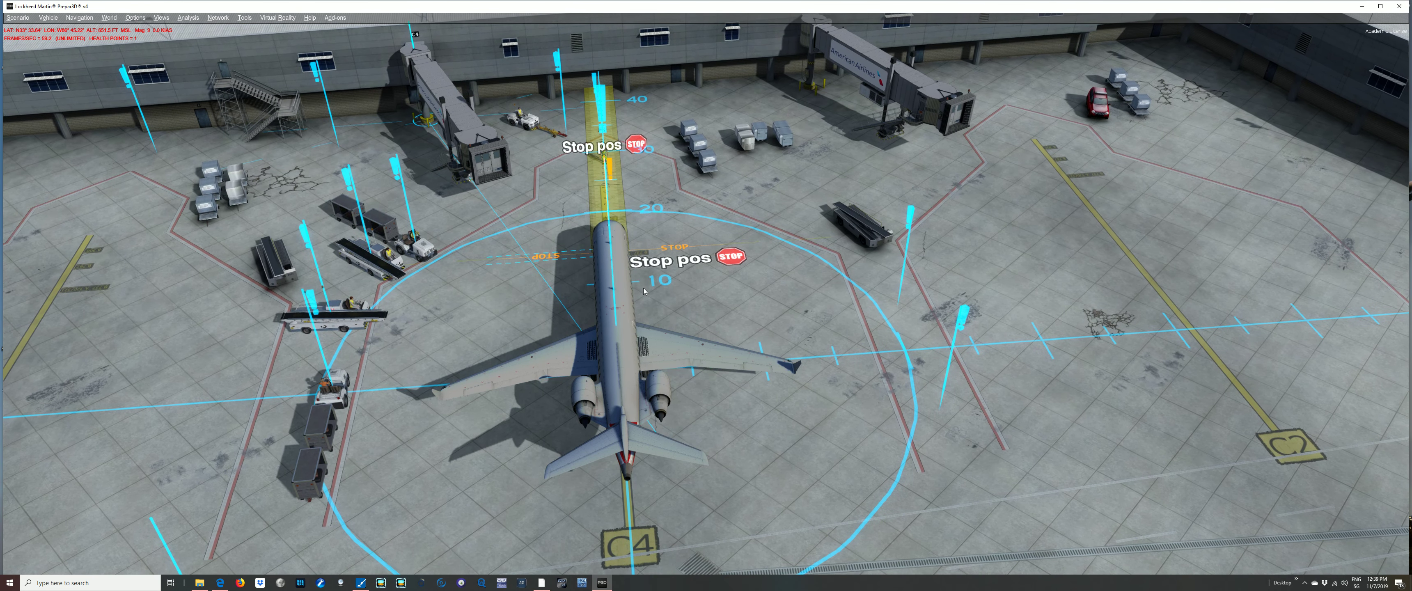
Select Gate C 4's parking system and move the marshaller closer to the aircraft's nose, then return to the customization settings
key(Tab)
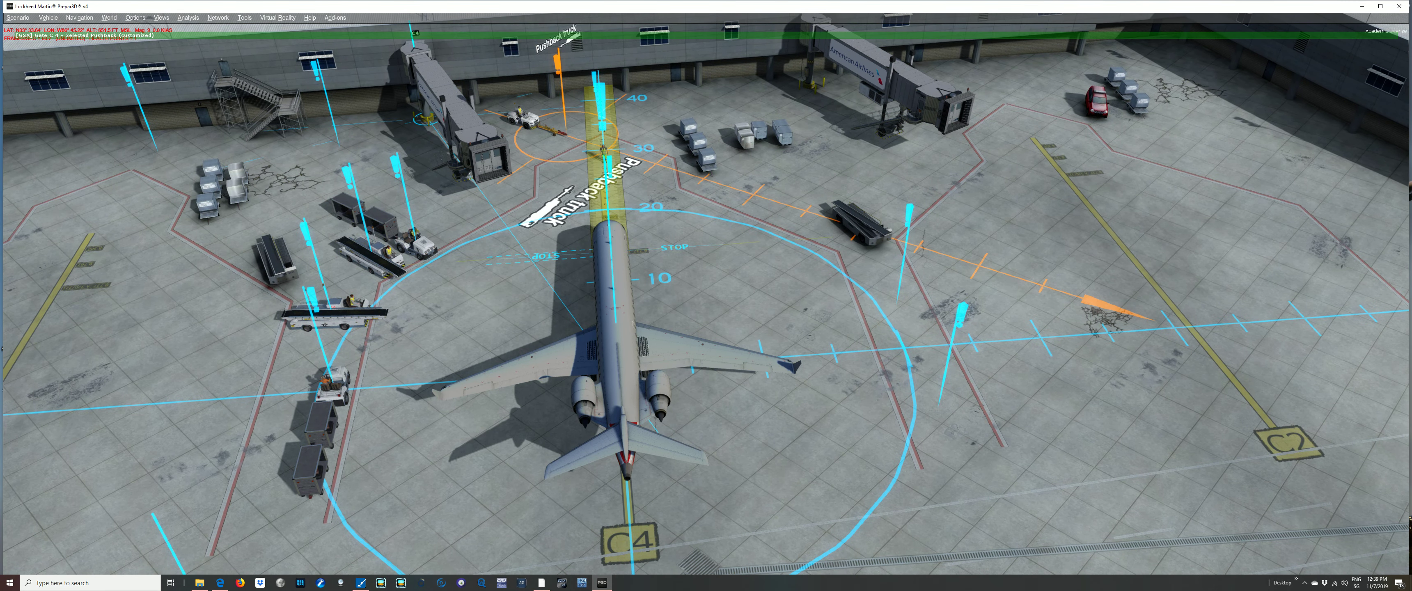
key(Tab)
key(Tab)
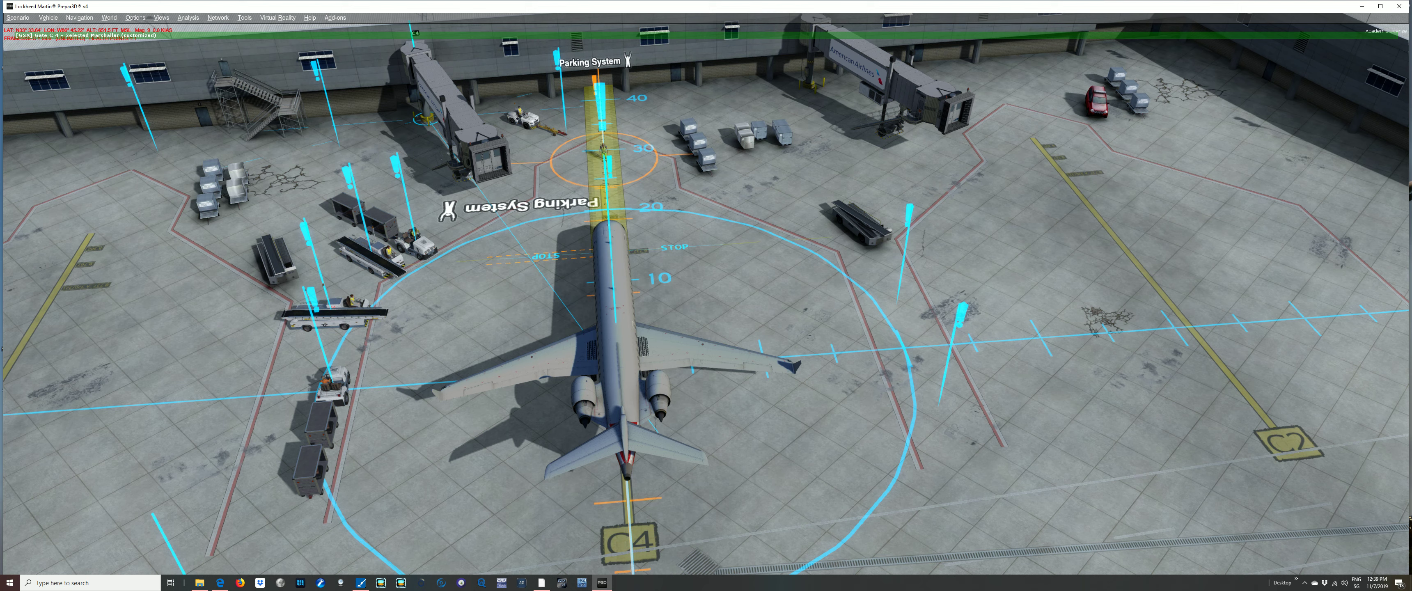
key(KP_8)
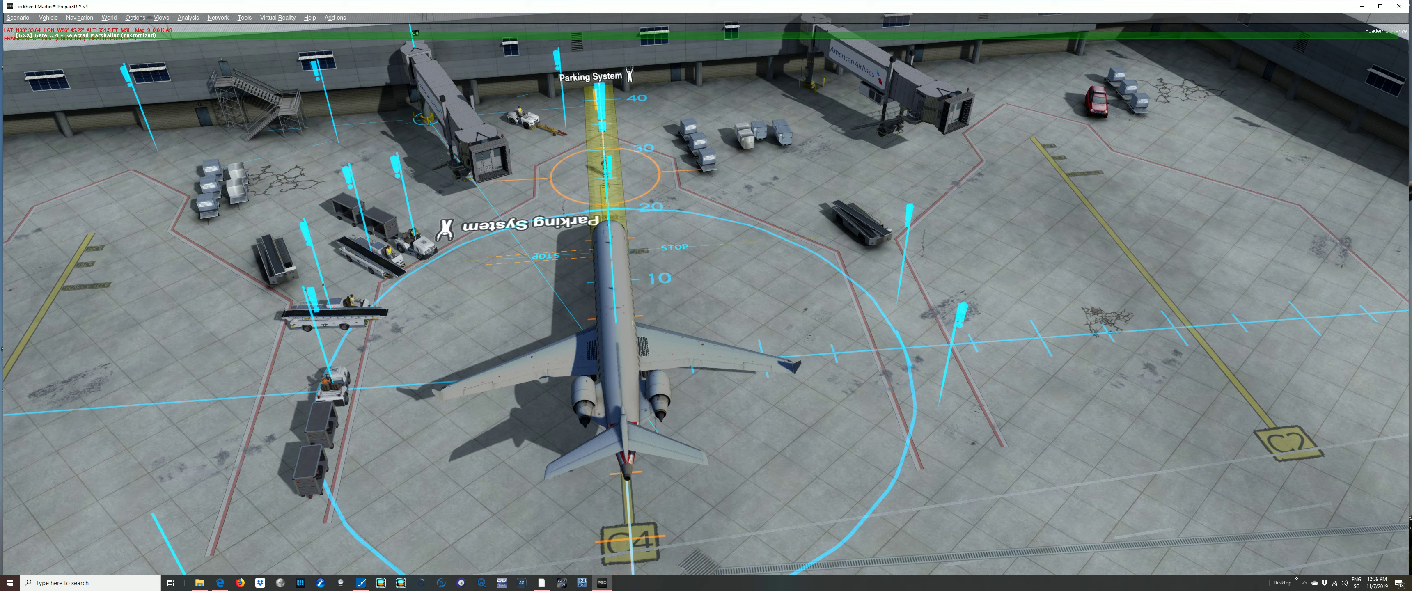
key(Down)
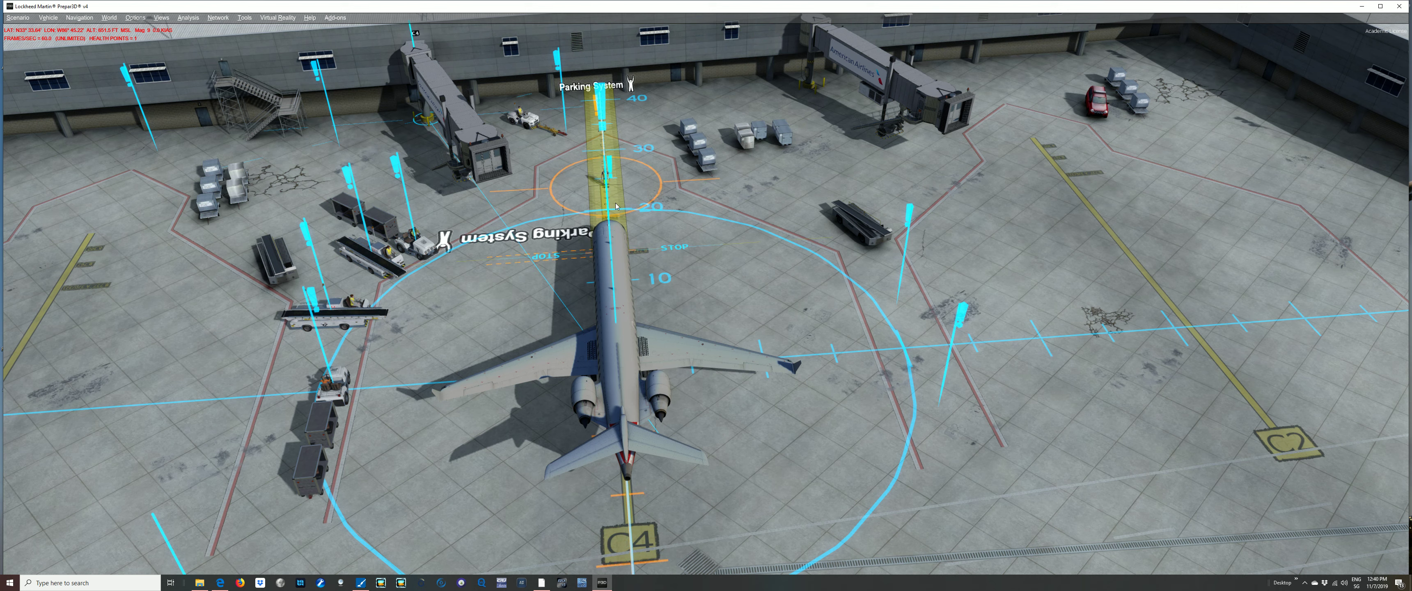
key(Tab)
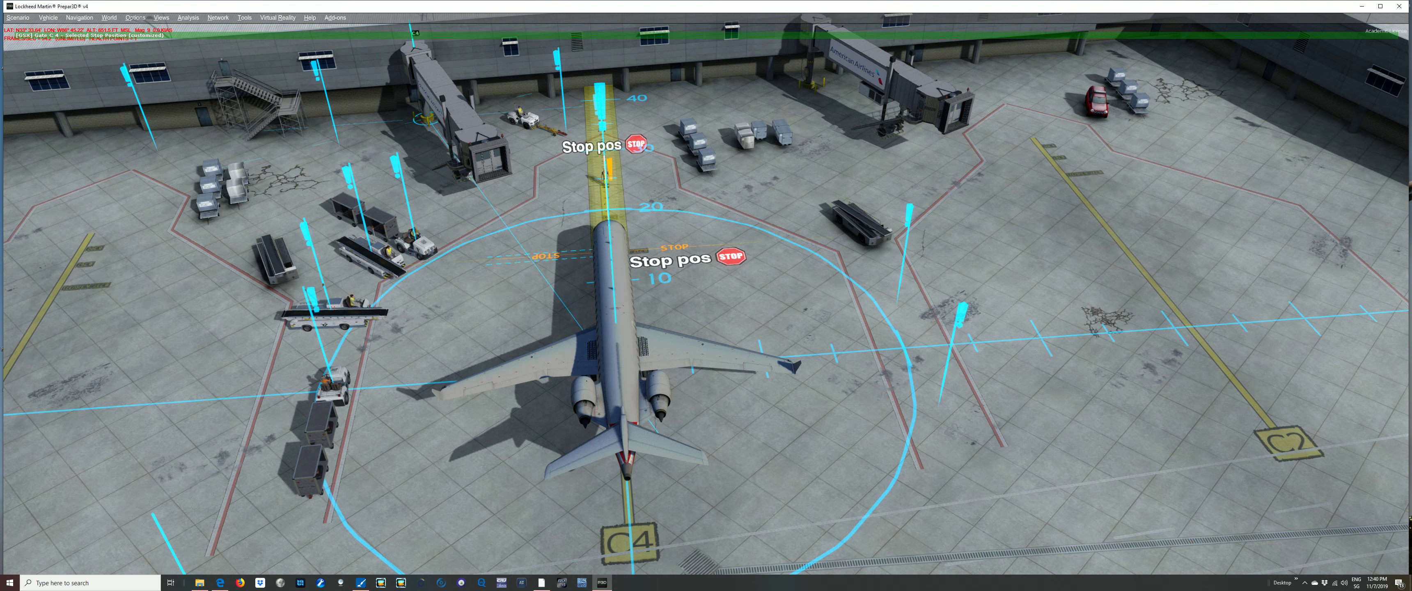
key(Return)
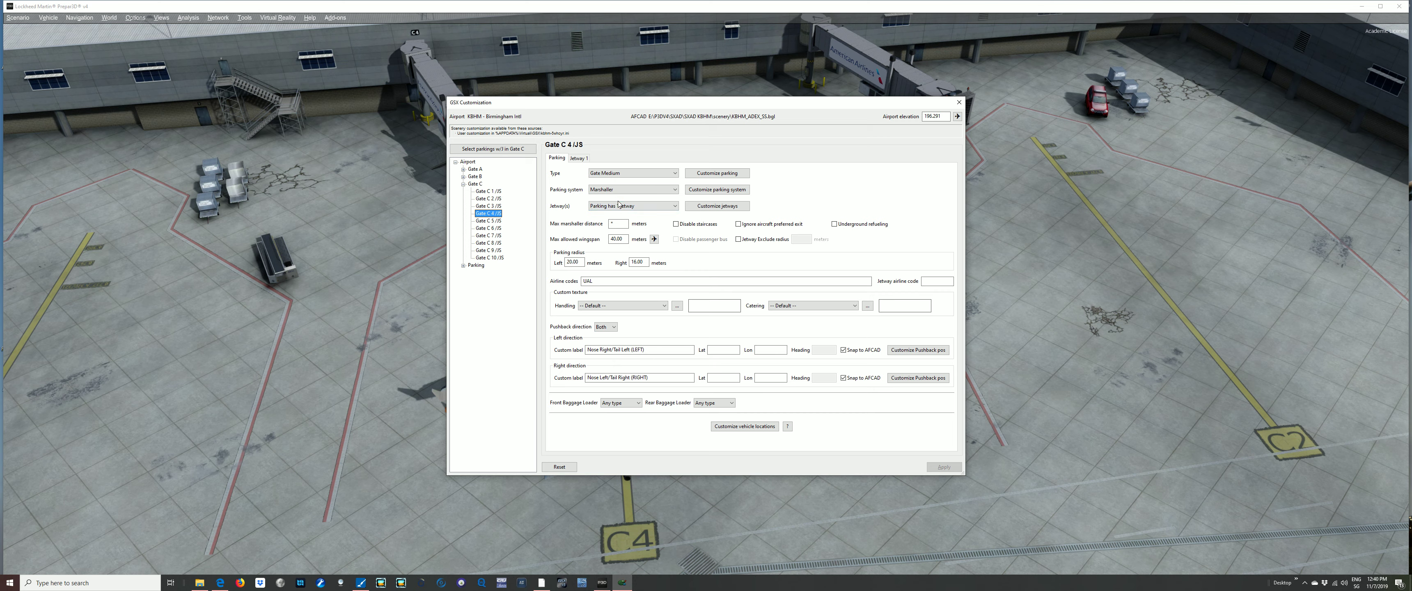
Inspect Gate C 5's Jetway 1 settings and browse the Pictures folder for a logo image without choosing one
click(497, 221)
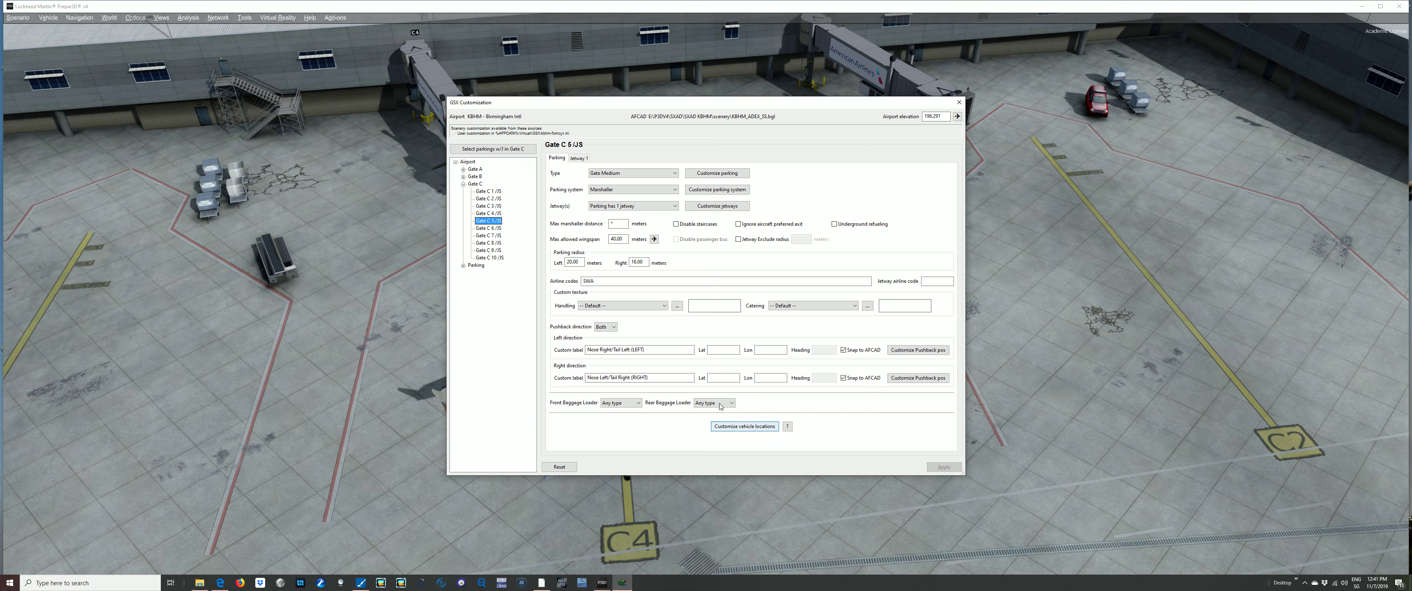
click(582, 158)
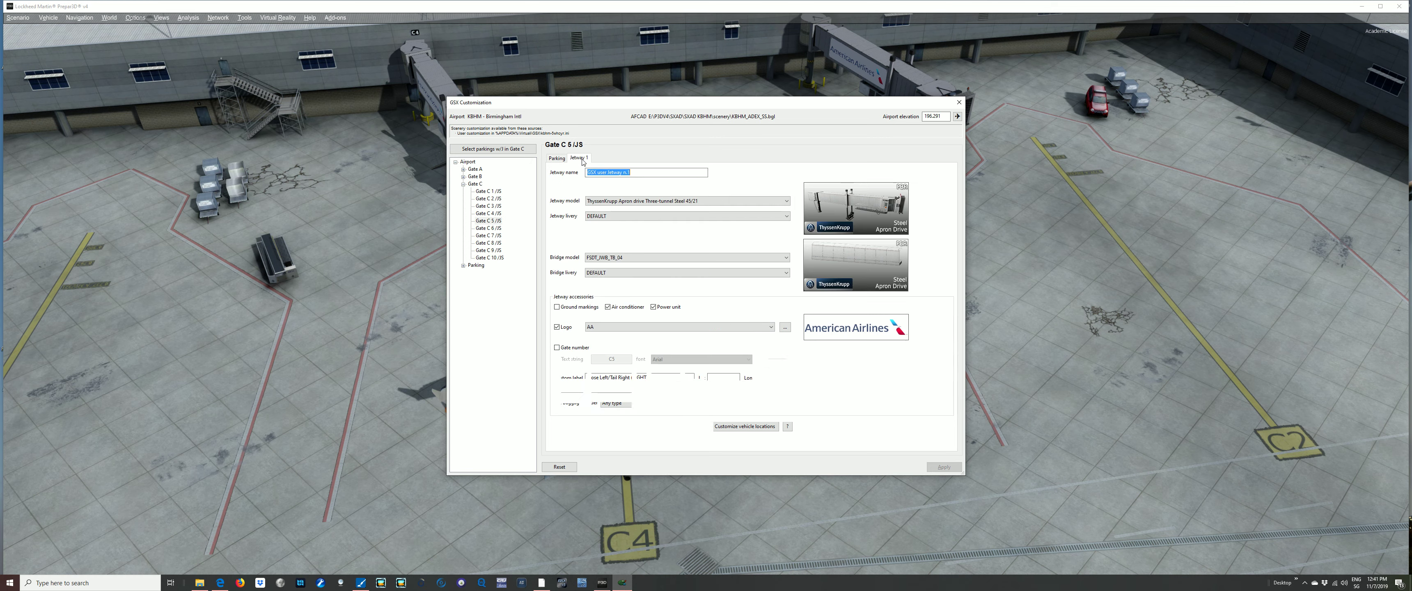
click(790, 328)
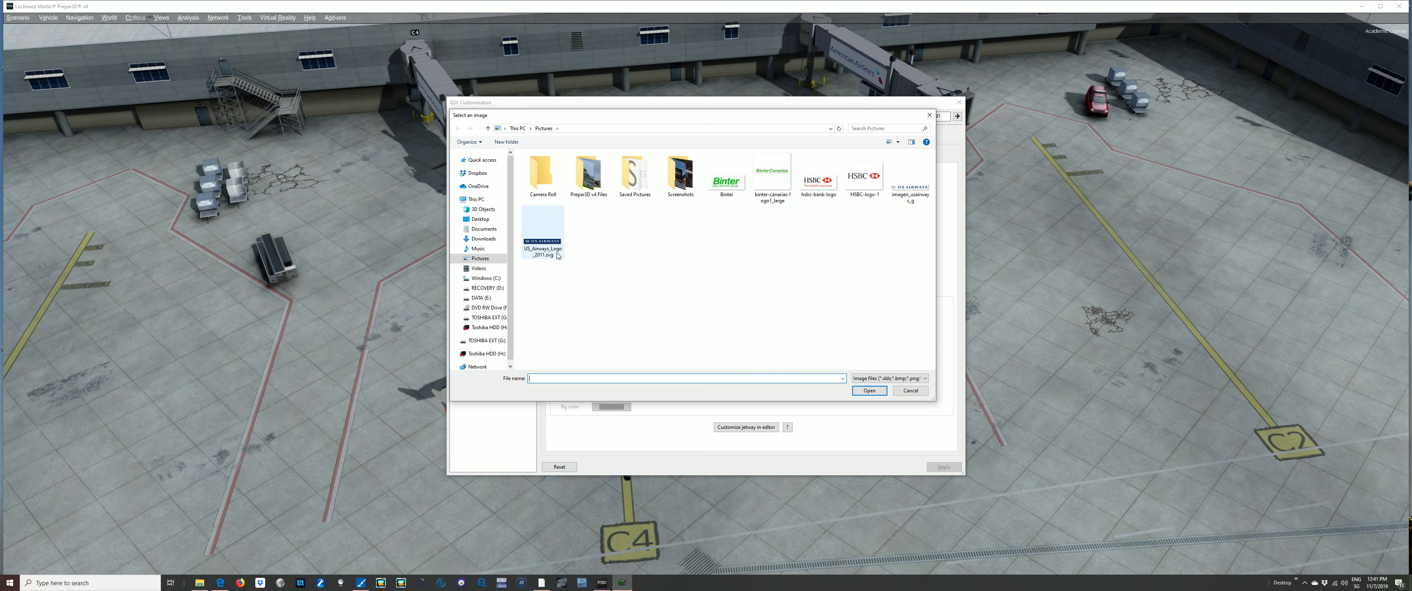
click(911, 391)
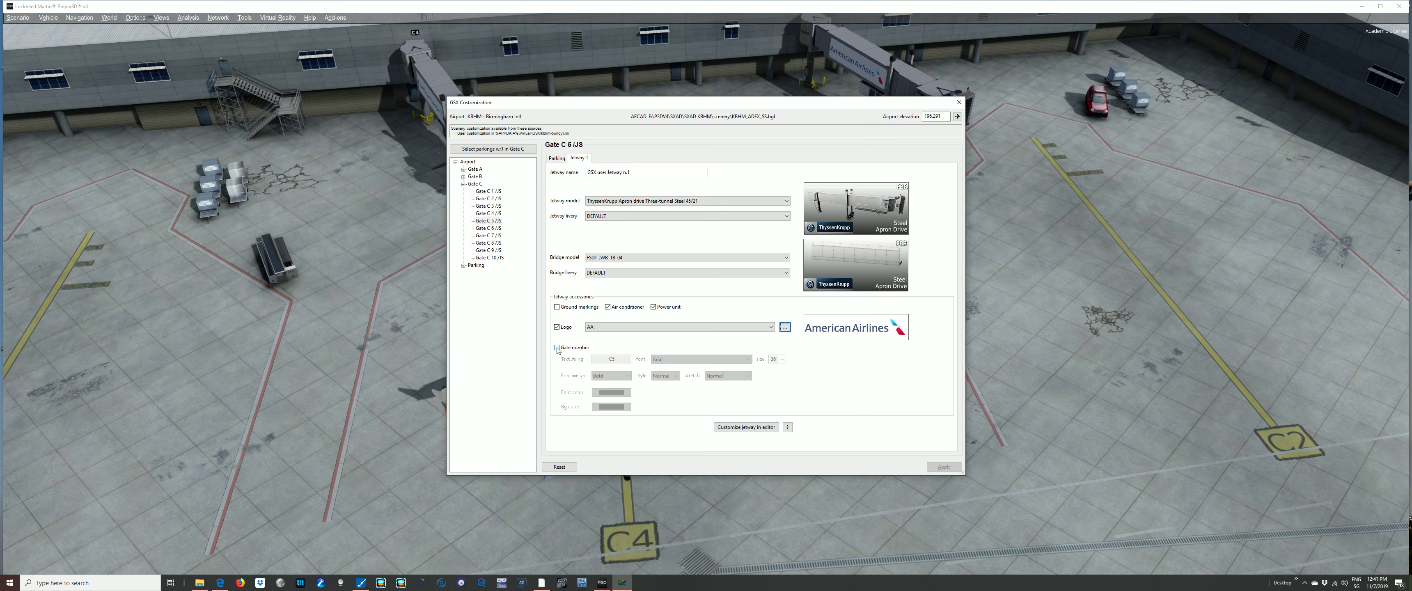
Enable the gate number display on Gate C 4's jetway and apply the setting
click(490, 214)
click(558, 348)
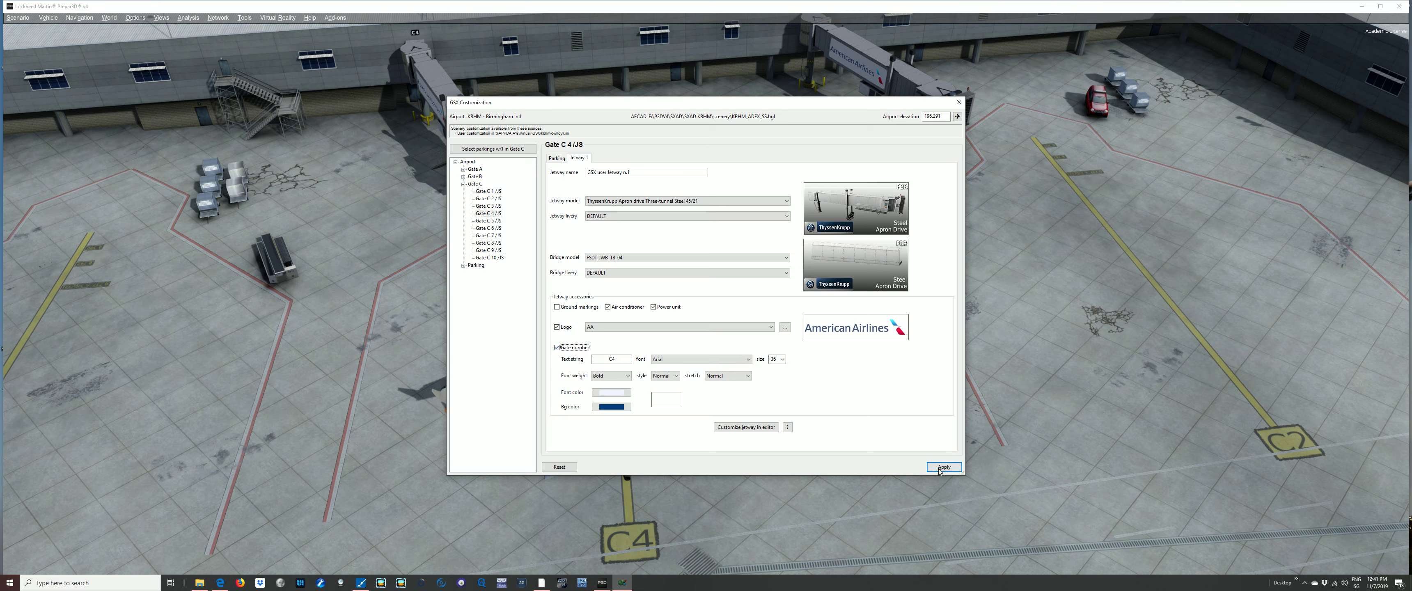
click(943, 467)
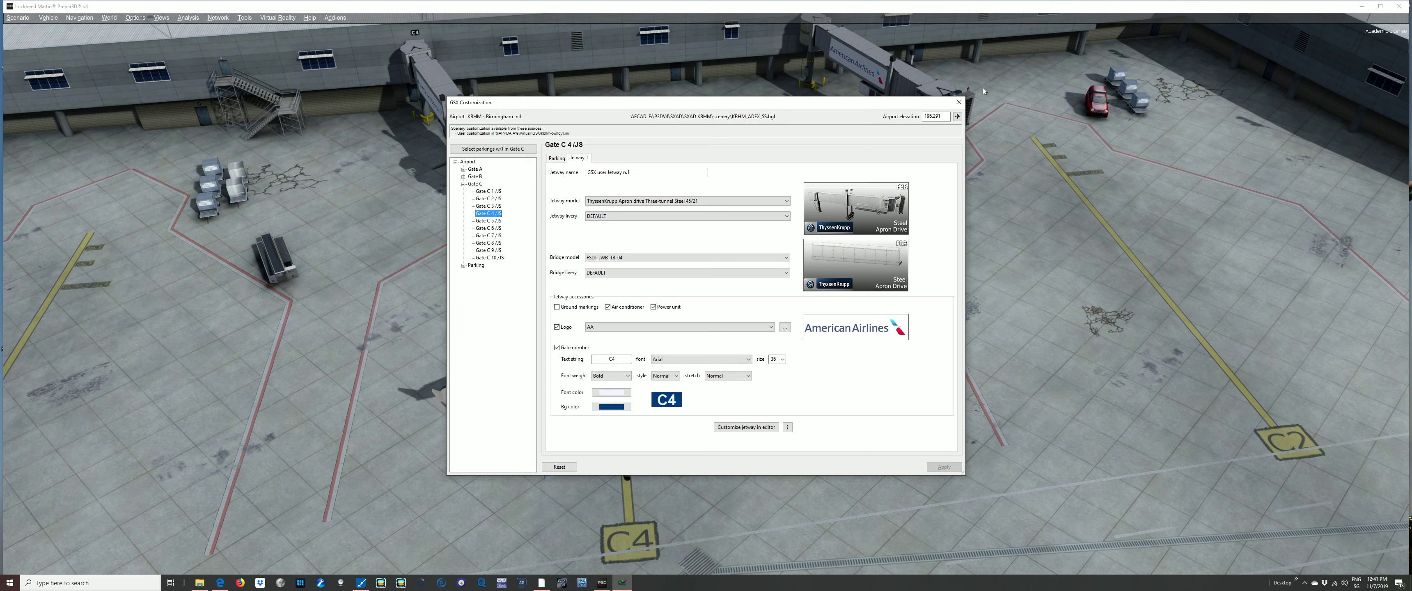
click(958, 102)
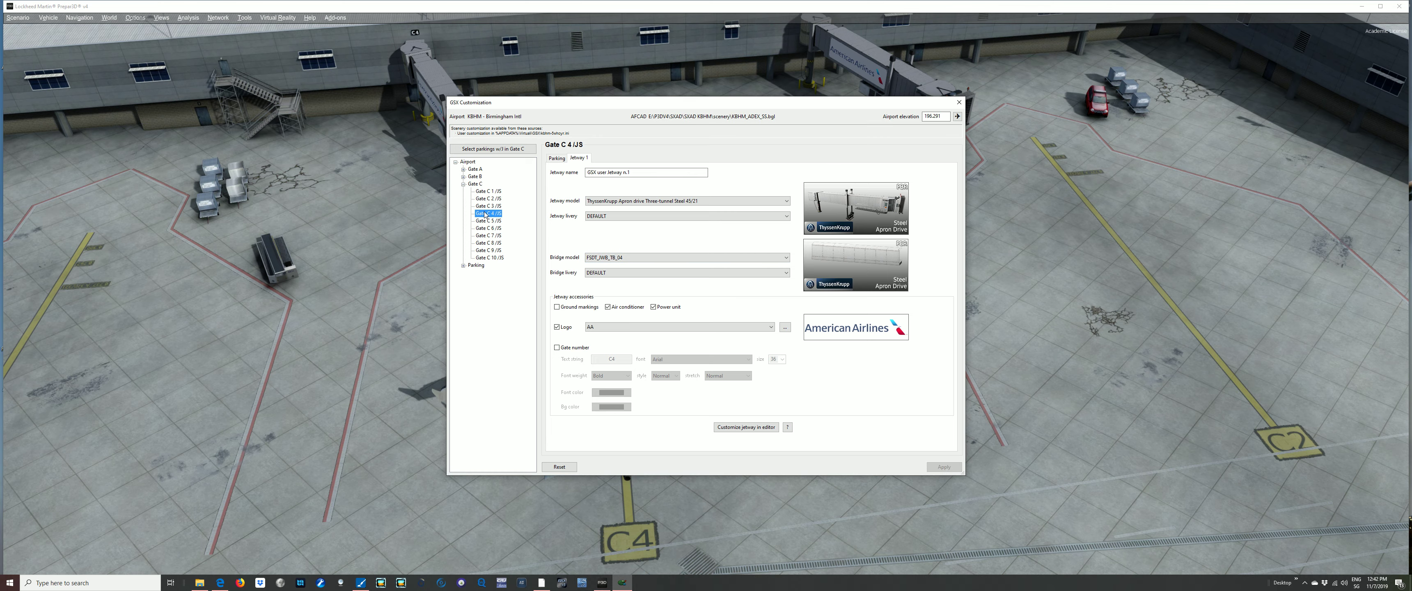
Reopen Gate C 4 in the editor and check the placement of its pushback truck, parking spot and marshaller
click(744, 427)
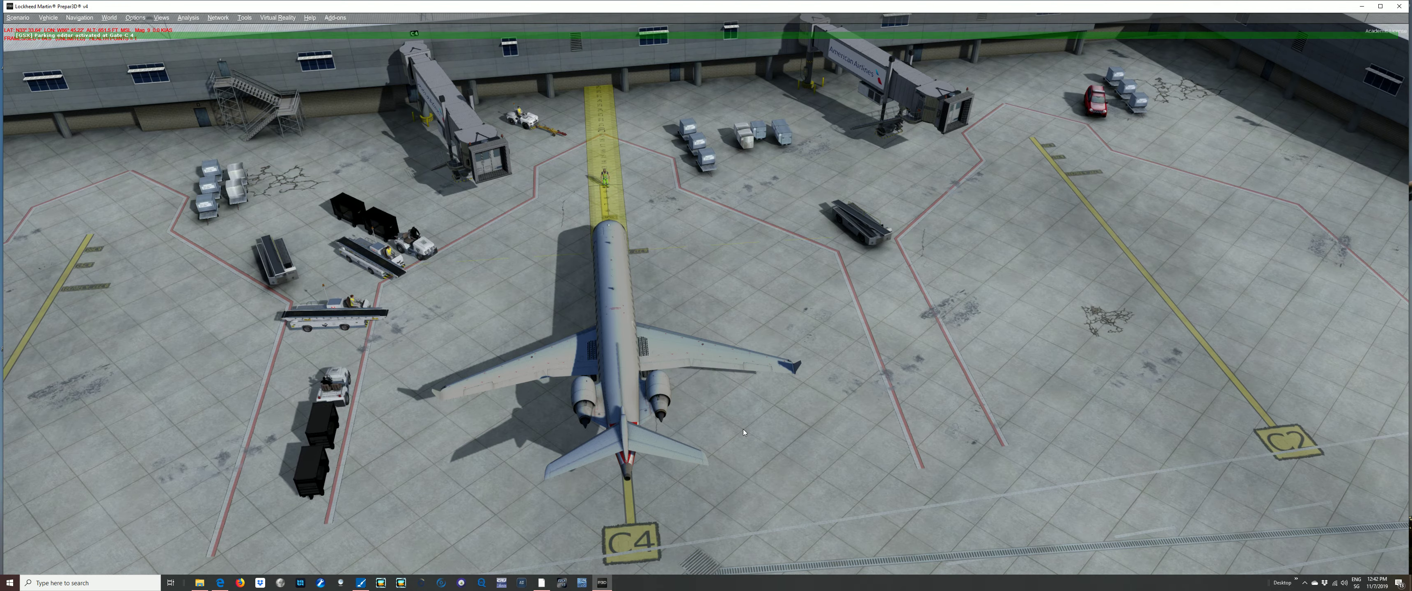
key(Escape)
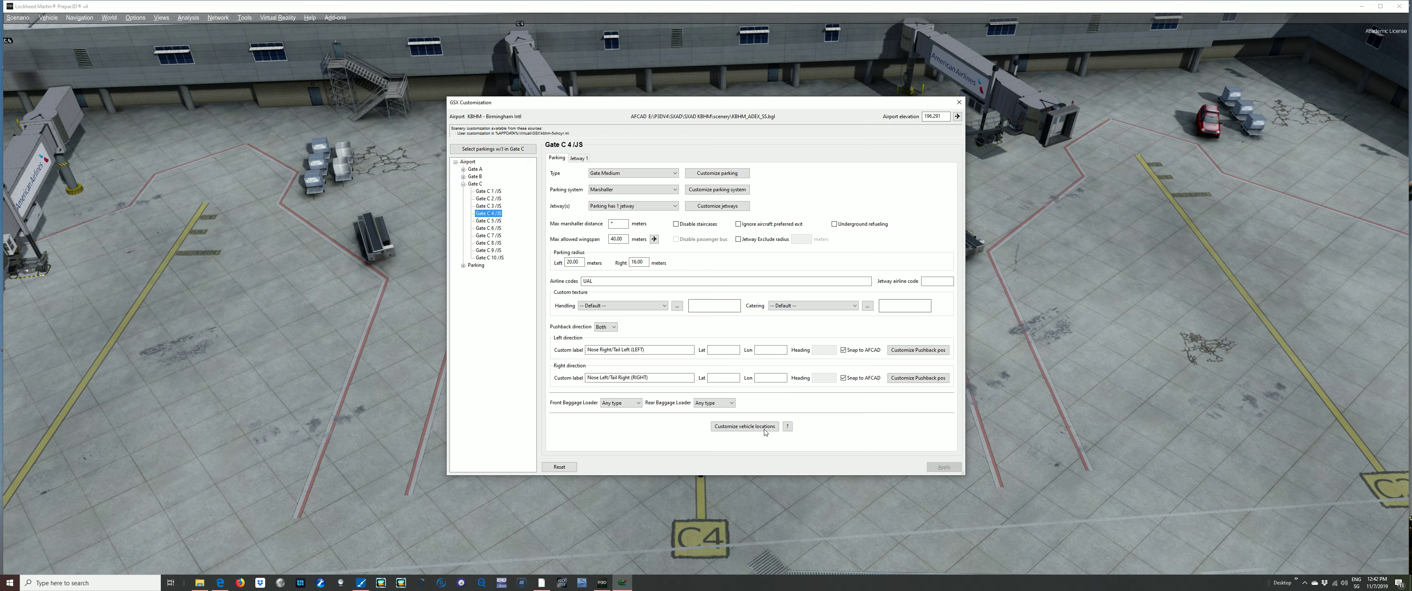
click(764, 429)
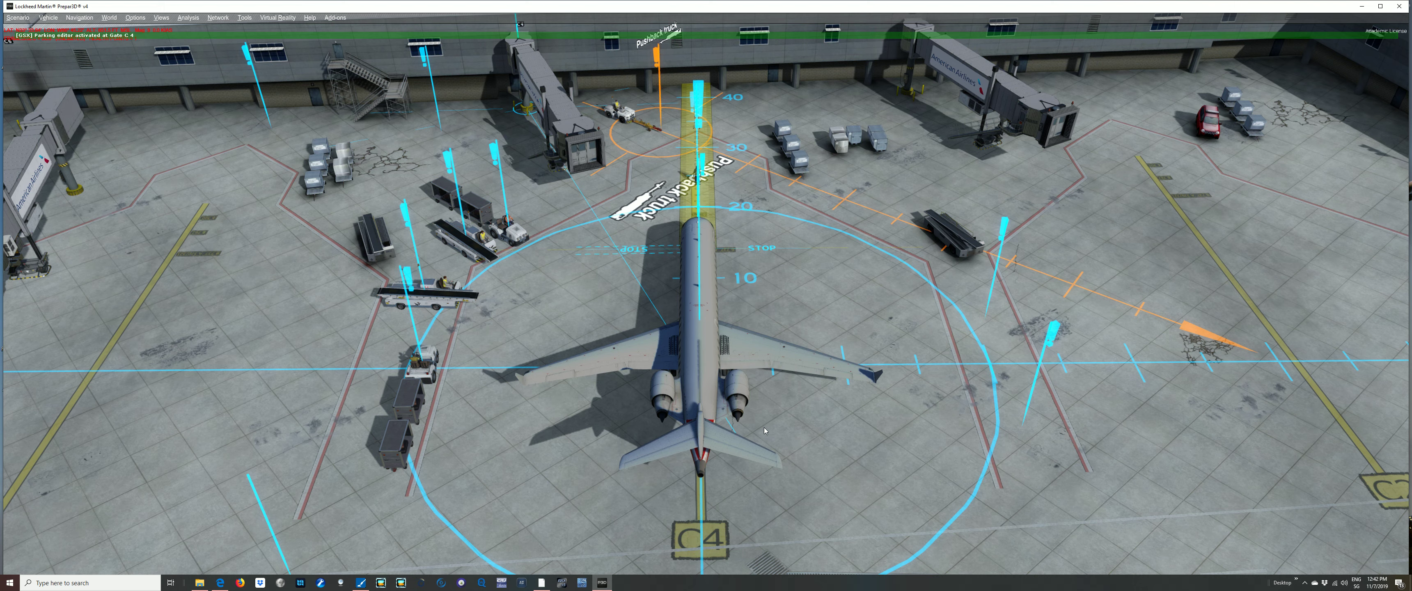
key(Tab)
key(Tab)
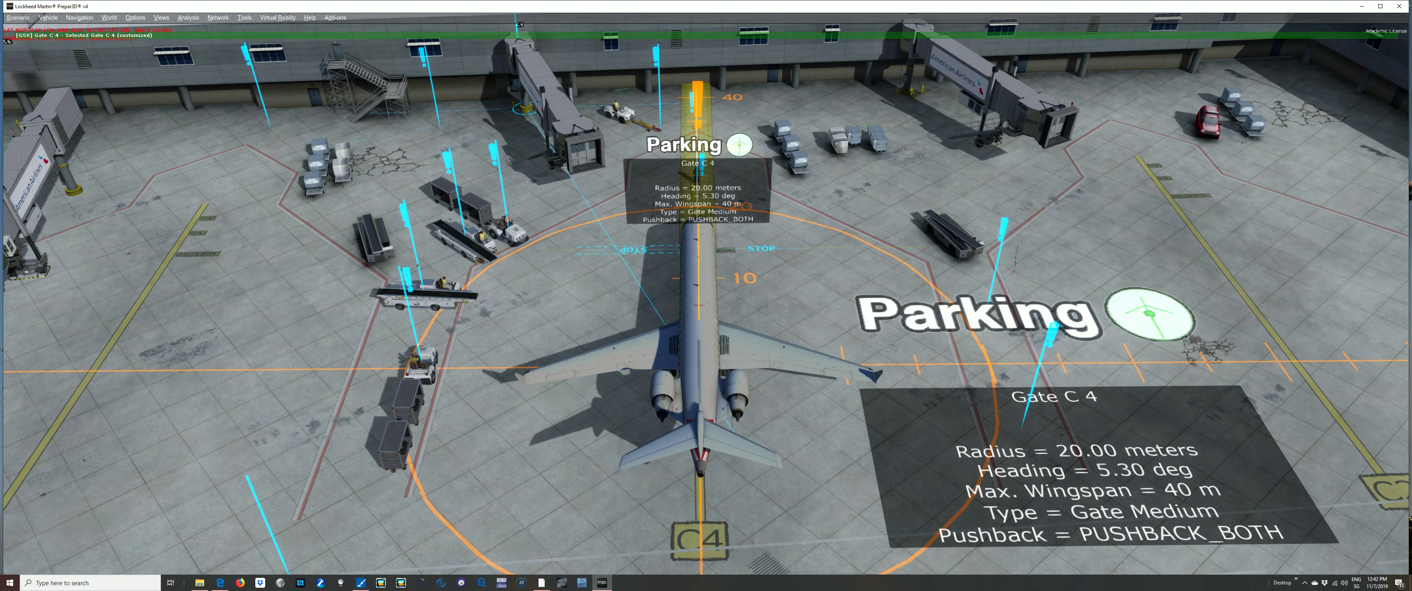
key(Tab)
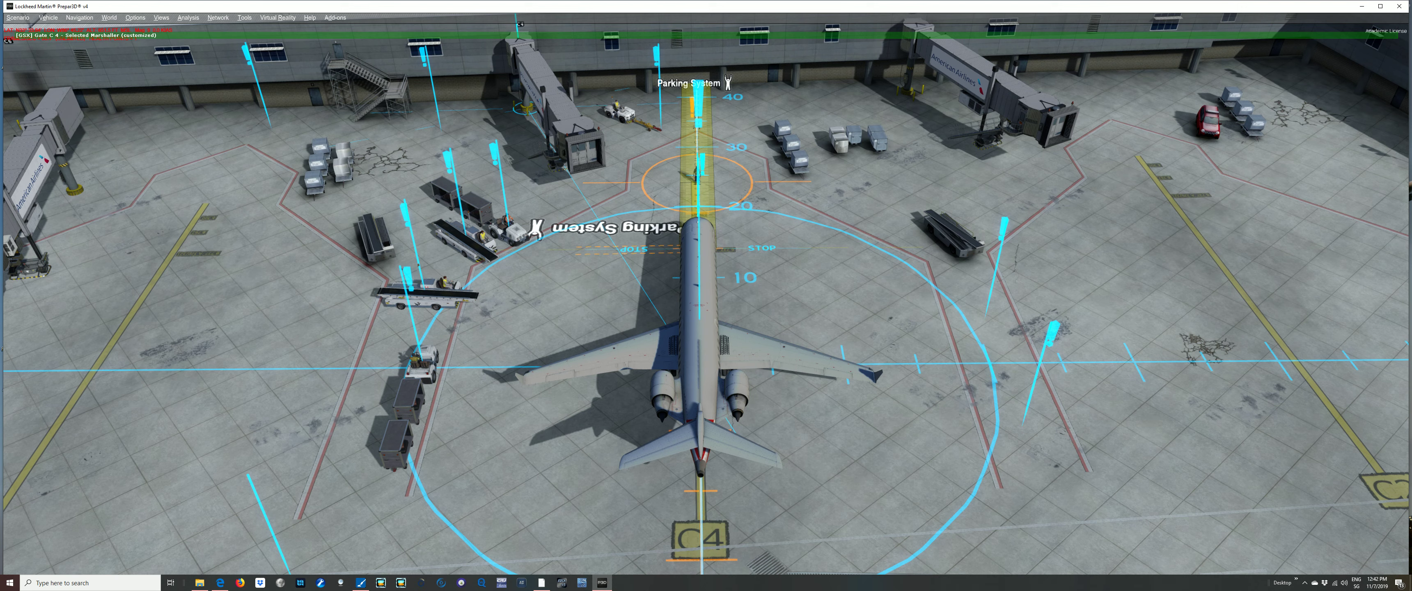
key(Tab)
key(Tab)
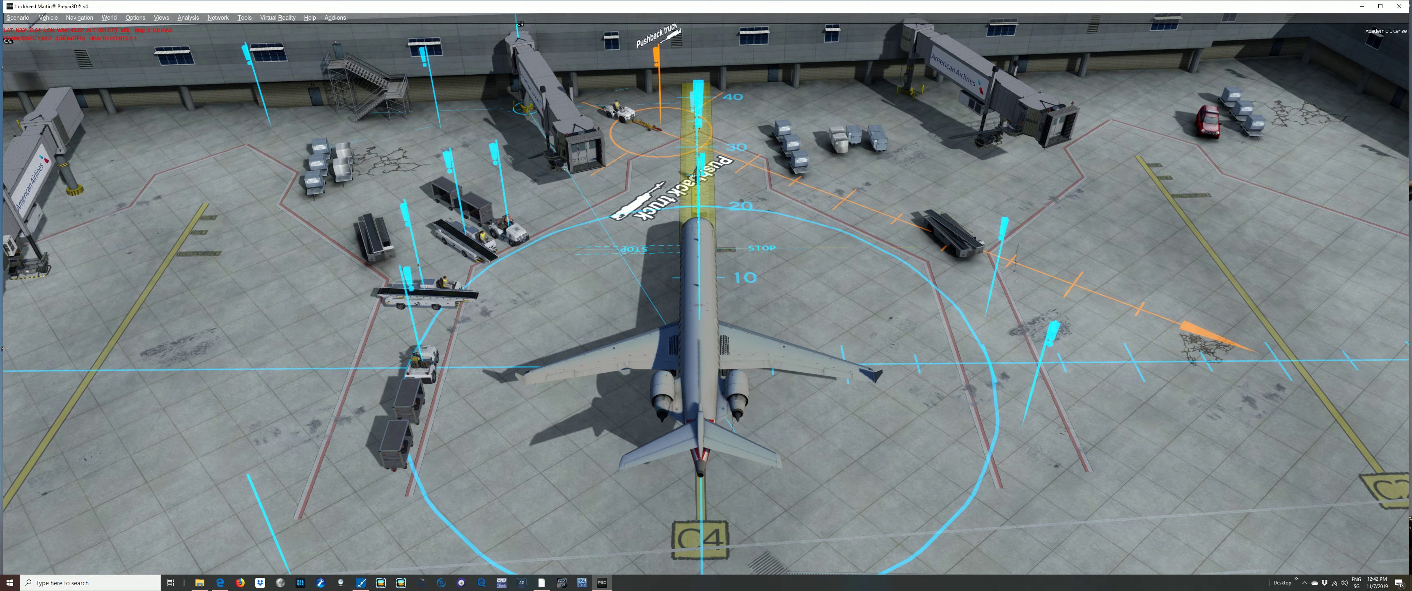
key(Return)
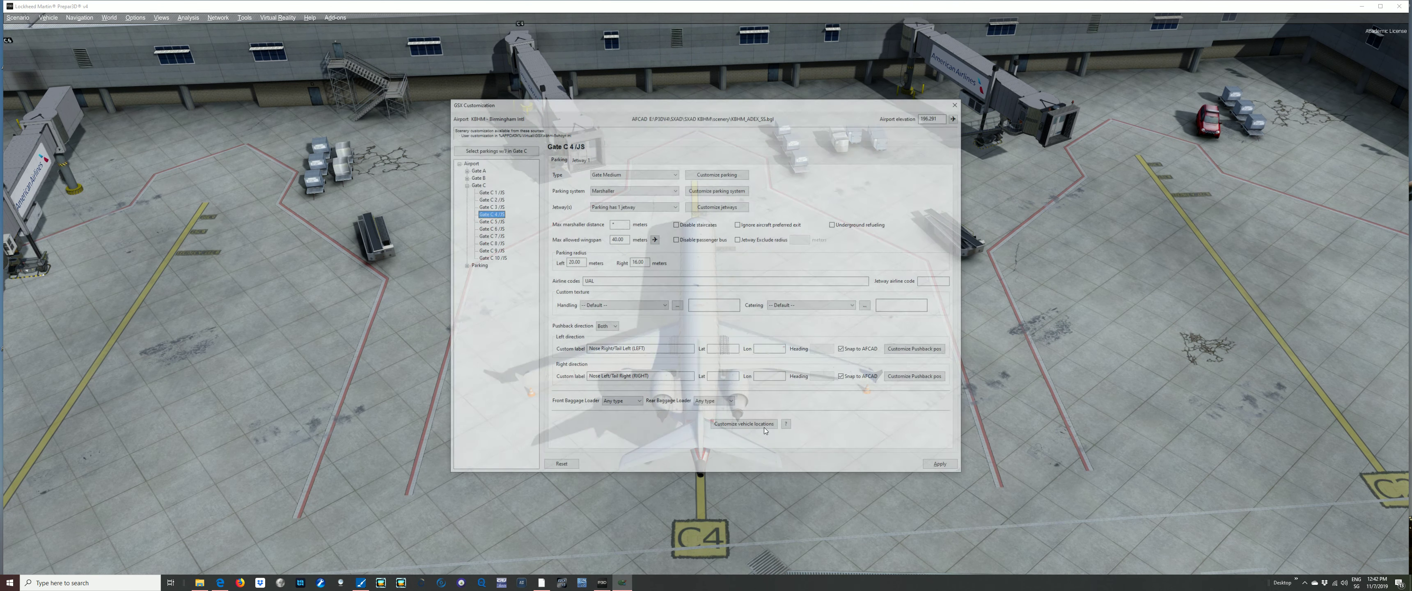
Open Gate C 5's vehicle locations, shift its parking position backward and rotate its heading to 154.60 deg
key(Down)
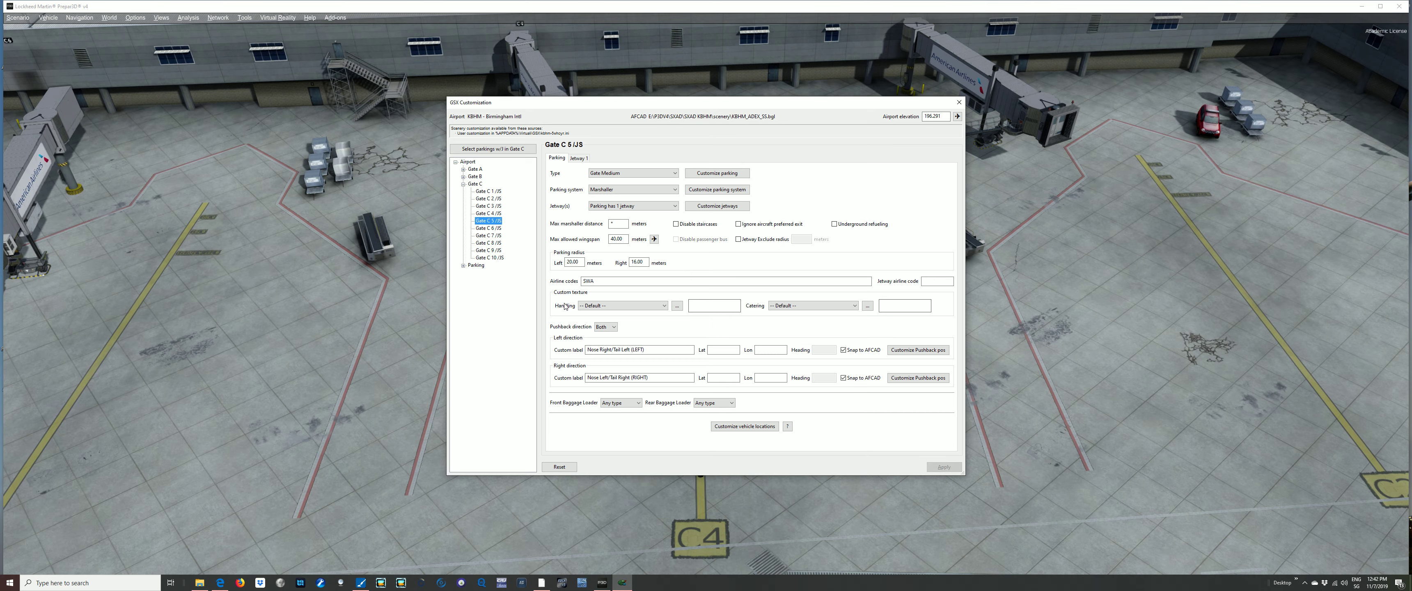
click(745, 427)
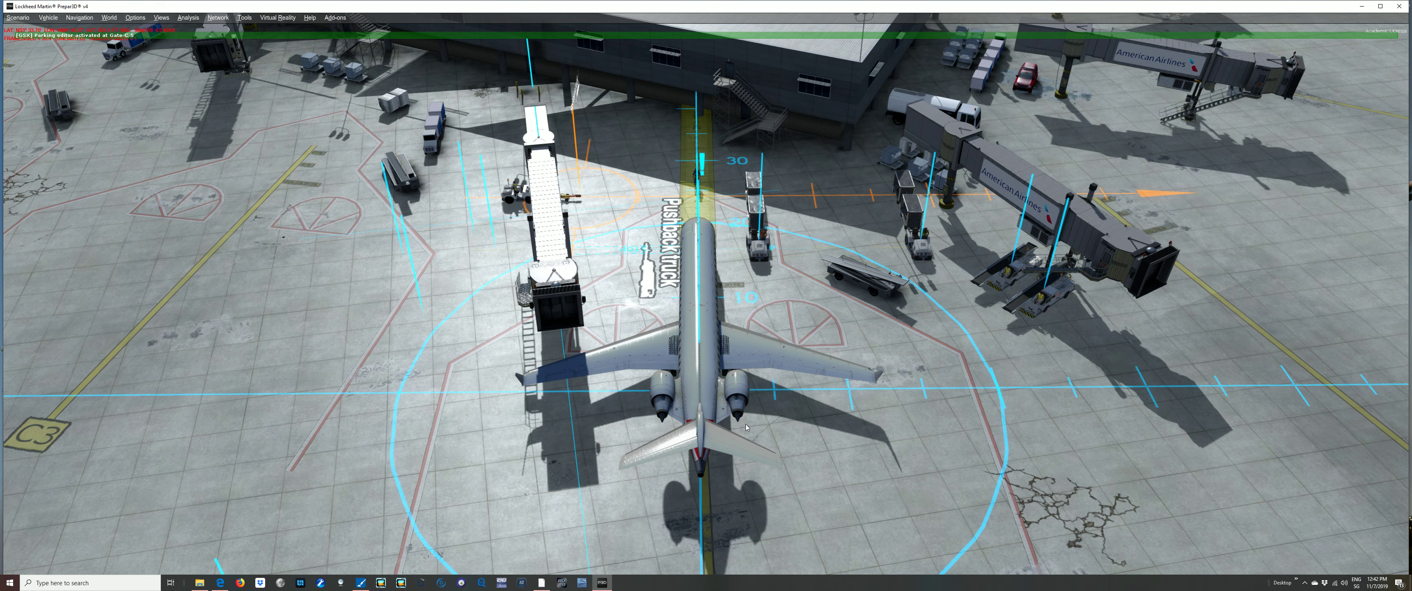
key(Tab)
key(Tab)
key(KP_2)
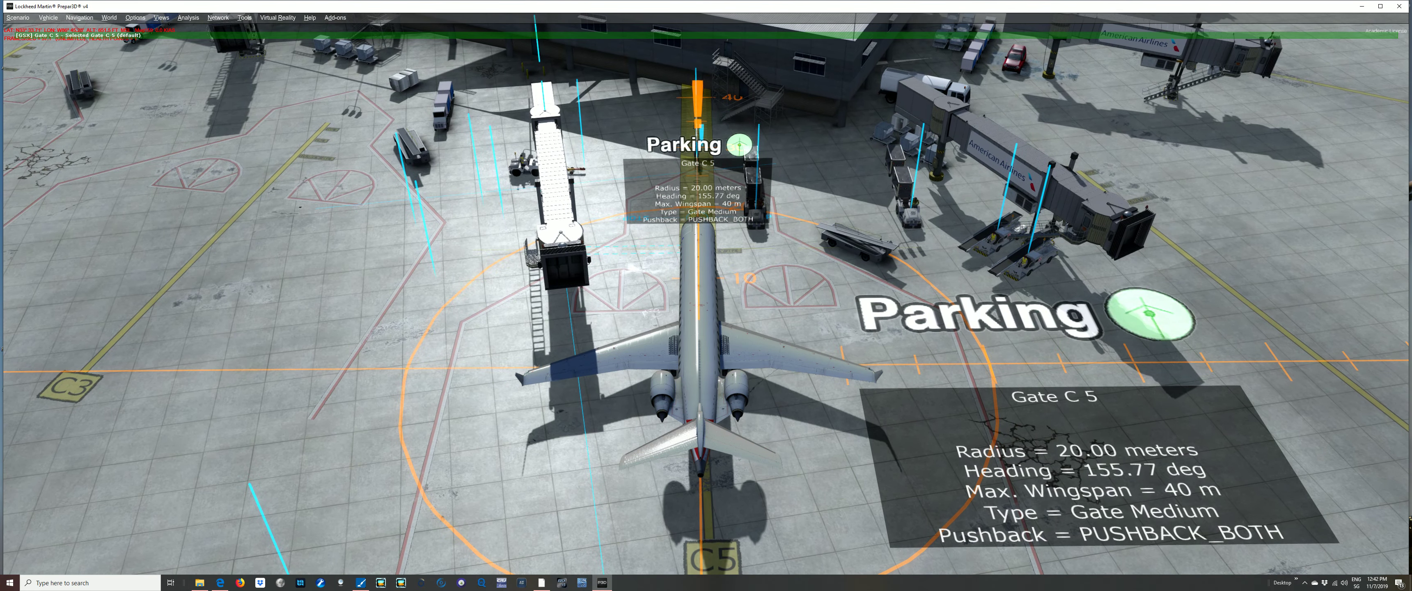
key(KP_1)
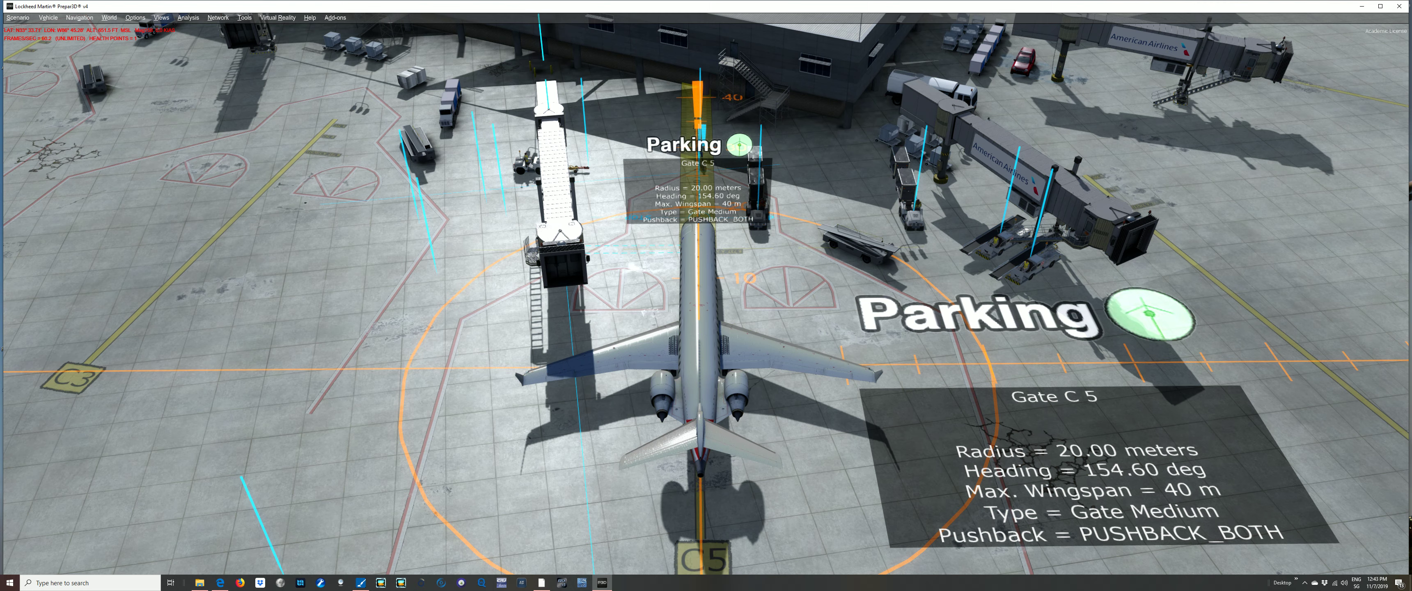
Fine-tune the positions of Gate C 5's marshaller and Jetway 1 and save the layout
key(Tab)
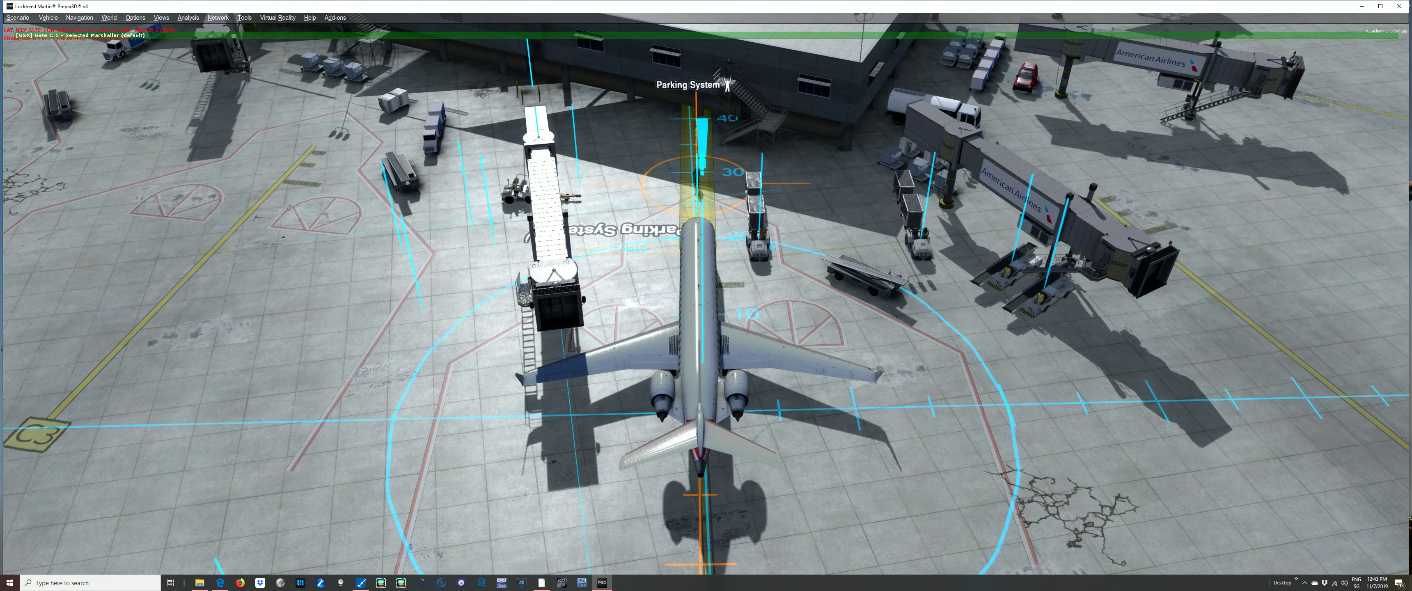
key(Tab)
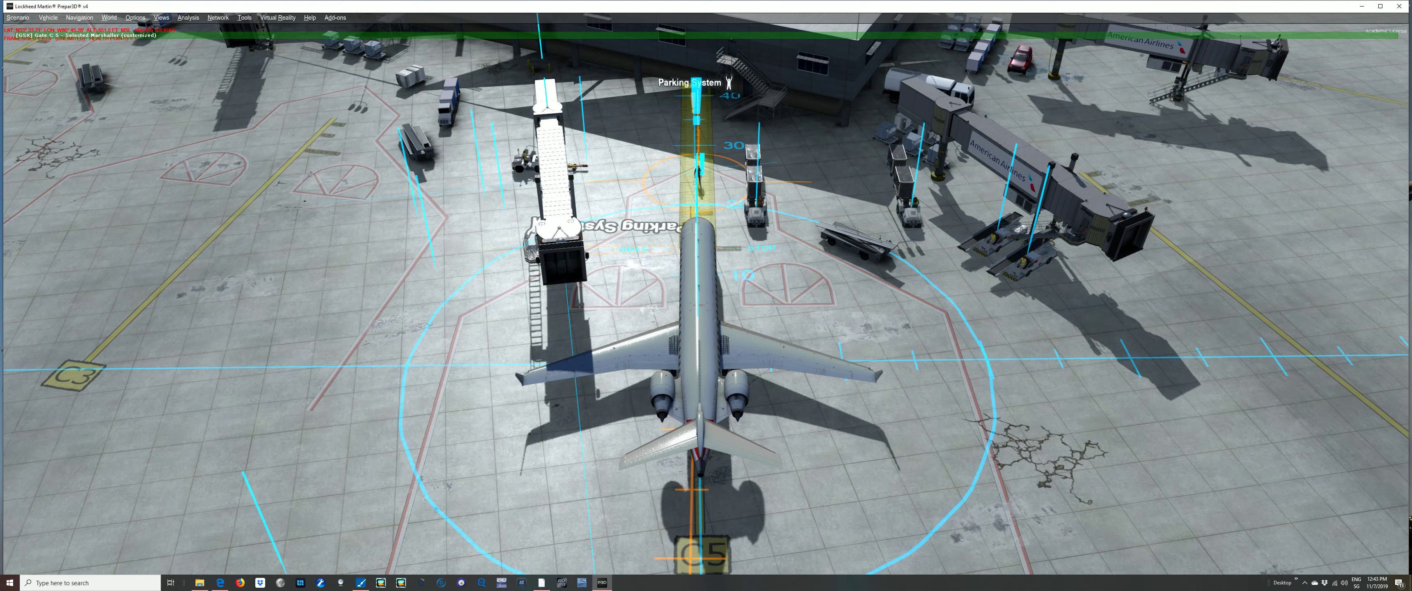
key(Tab)
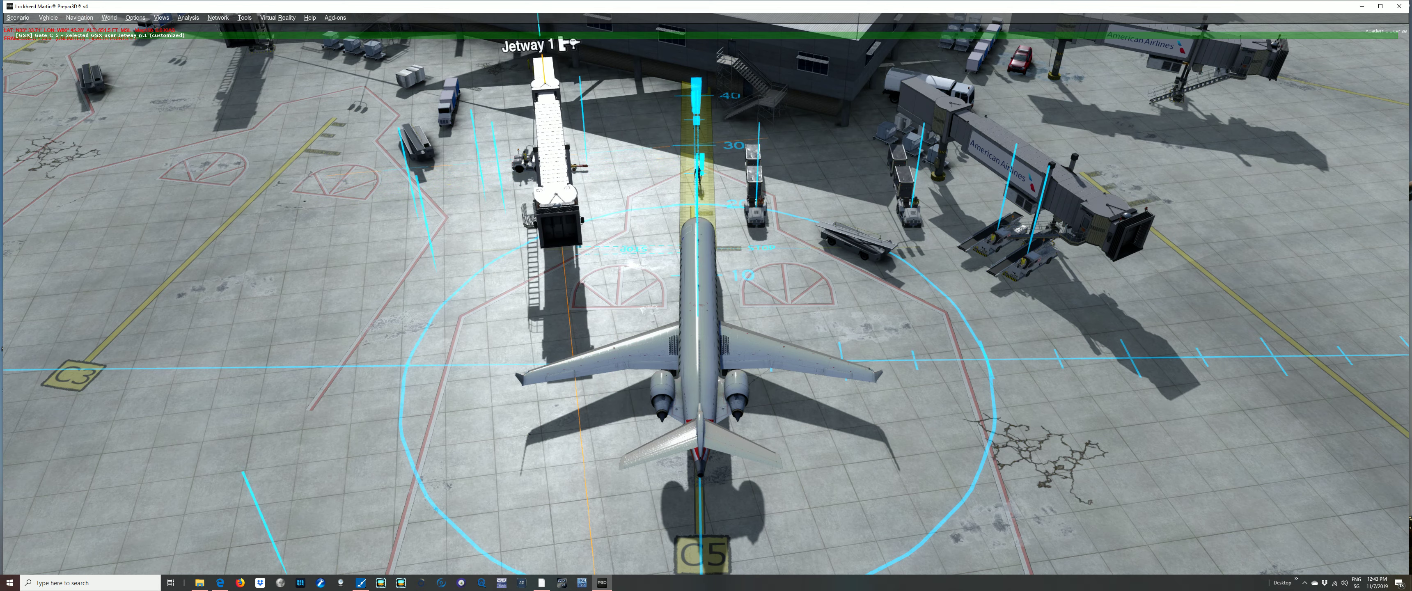
key(Return)
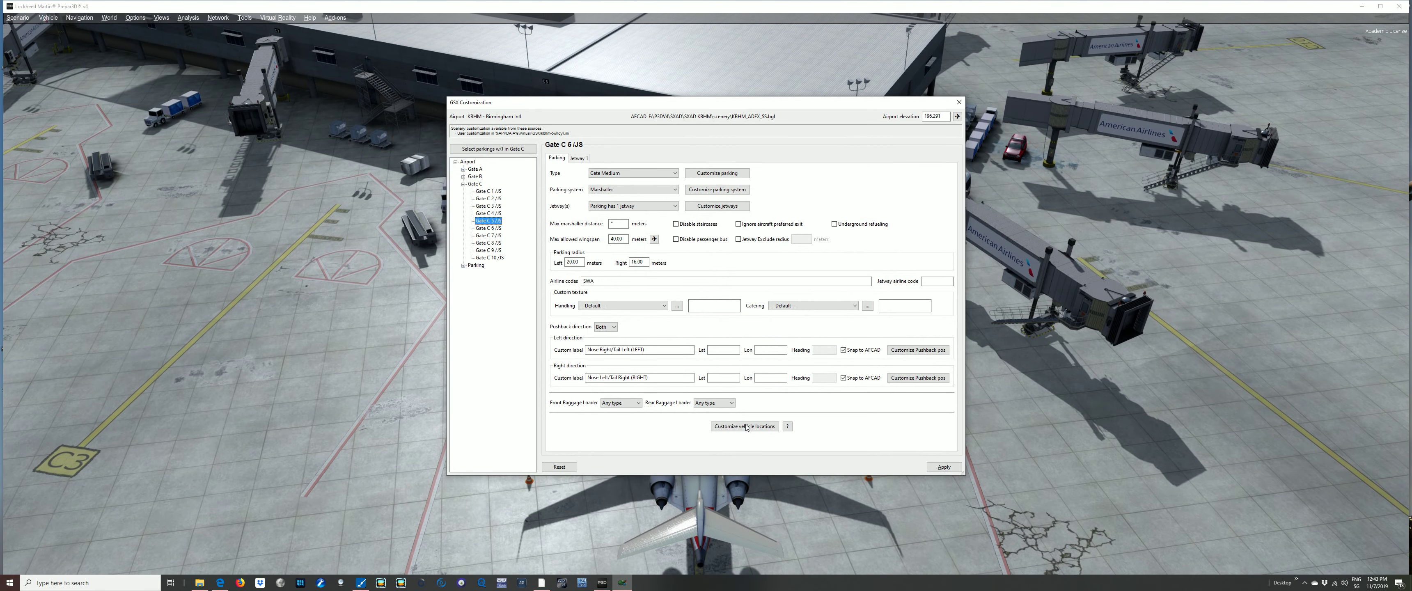
Reopen Gate C 5's vehicle locations and move Jetway 1 back until it sits close to the terminal wall
click(763, 428)
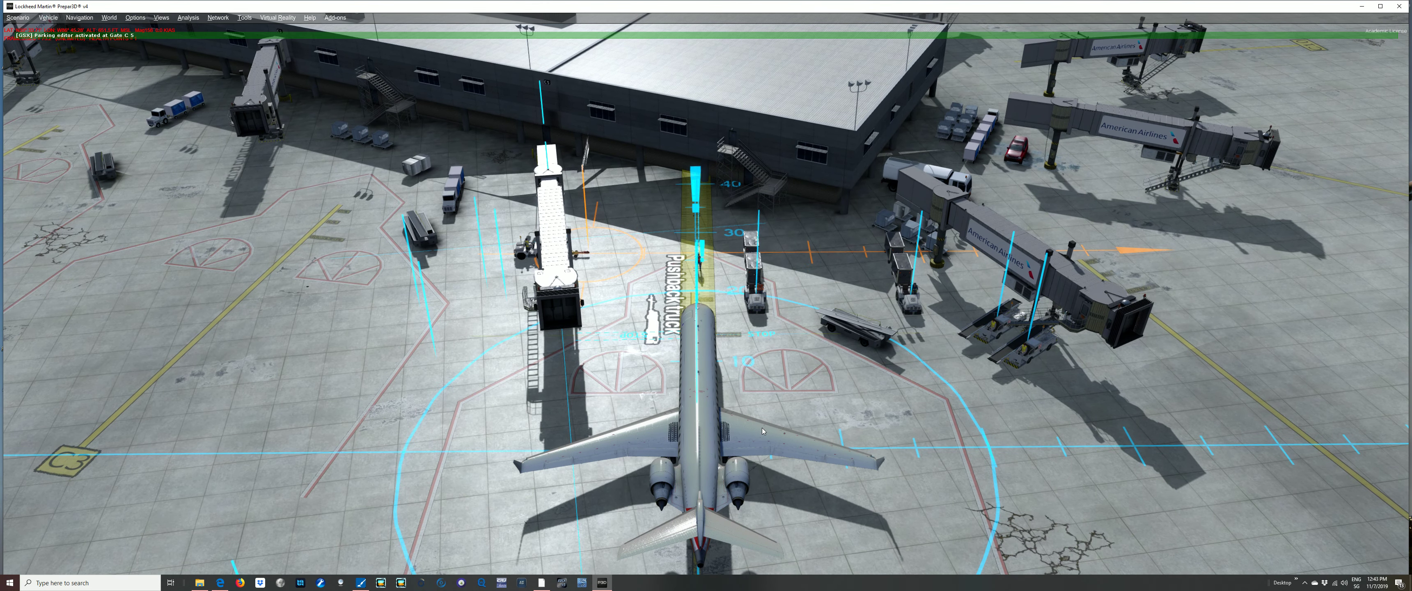
key(Tab)
key(Tab)
key(Tab)
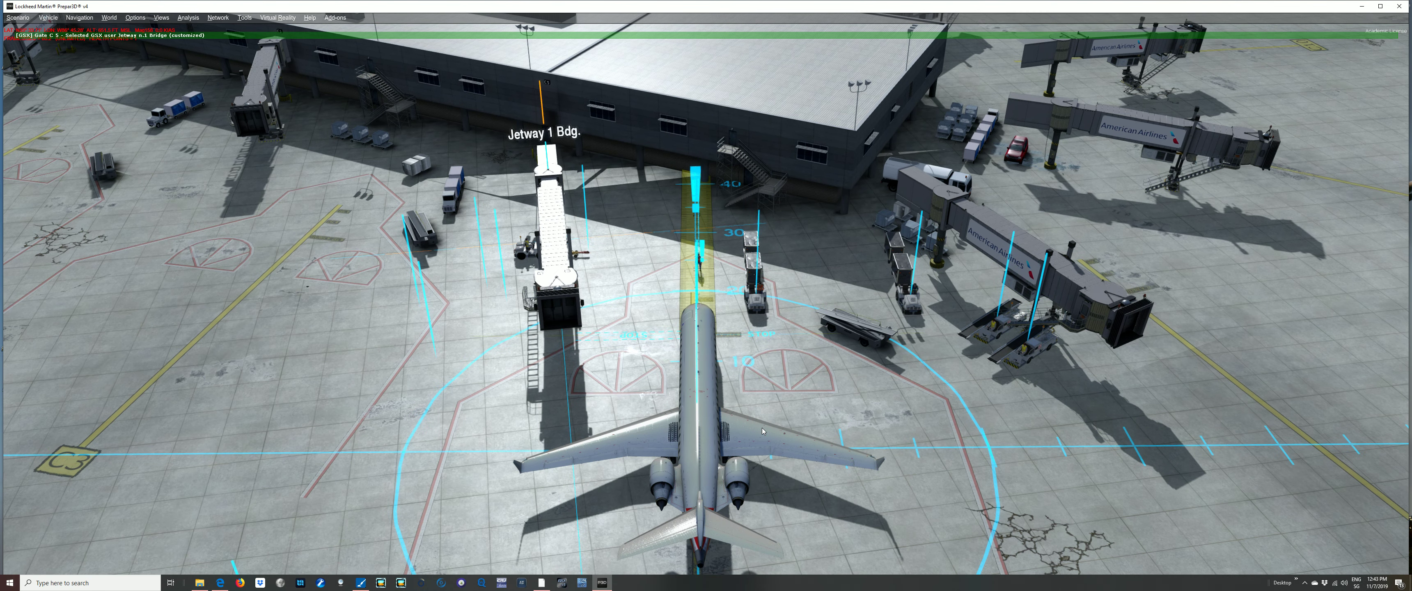
key(Tab)
key(KP_8)
key(KP_8)
key(KP_8)
key(KP_8)
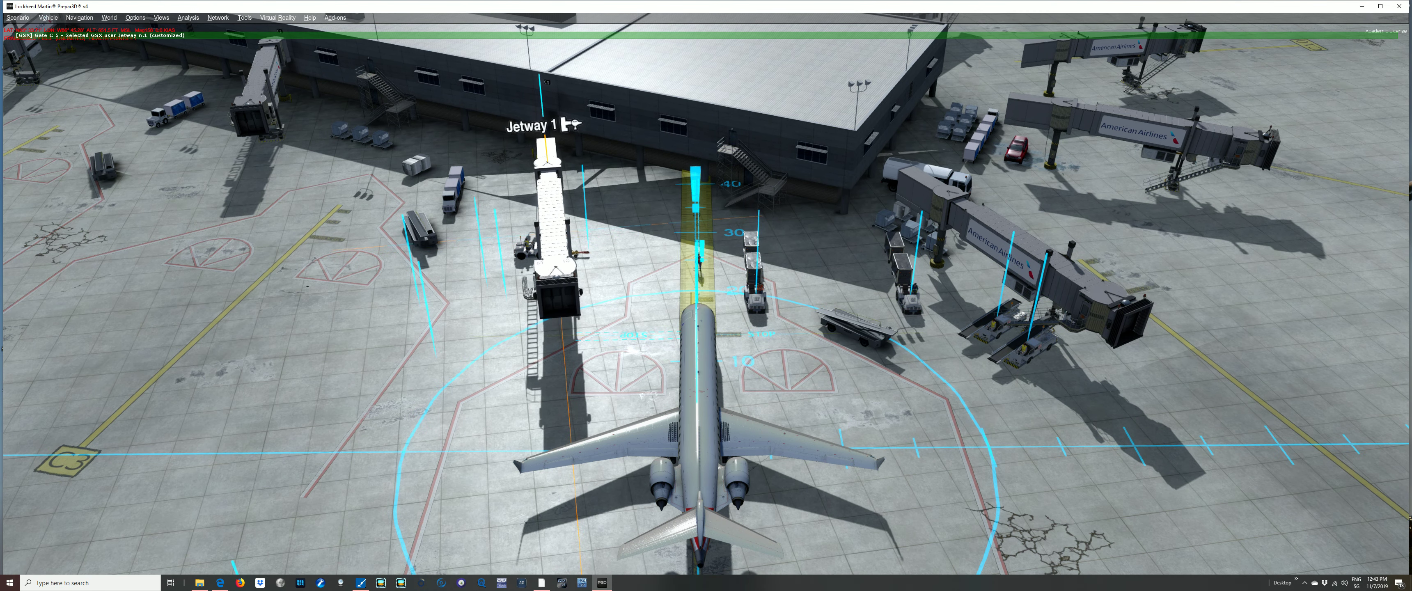
key(Up)
key(Up)
key(Up)
key(Up)
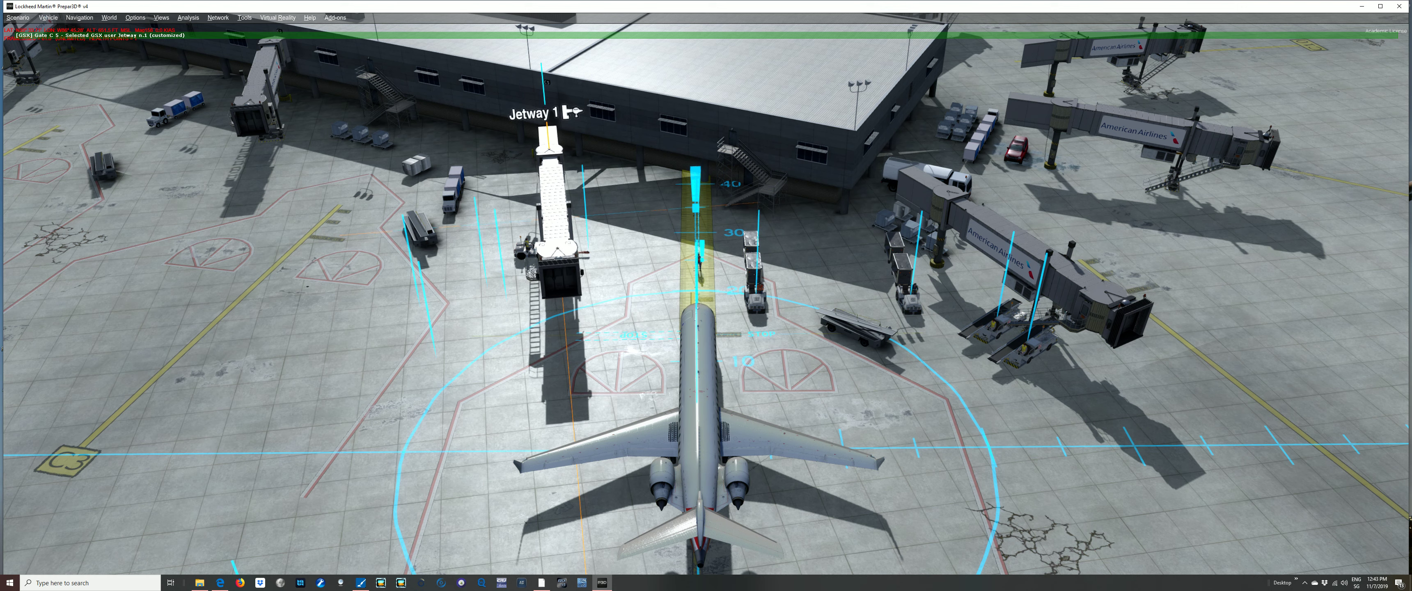
key(Up)
key(Up)
key(Up)
key(Up)
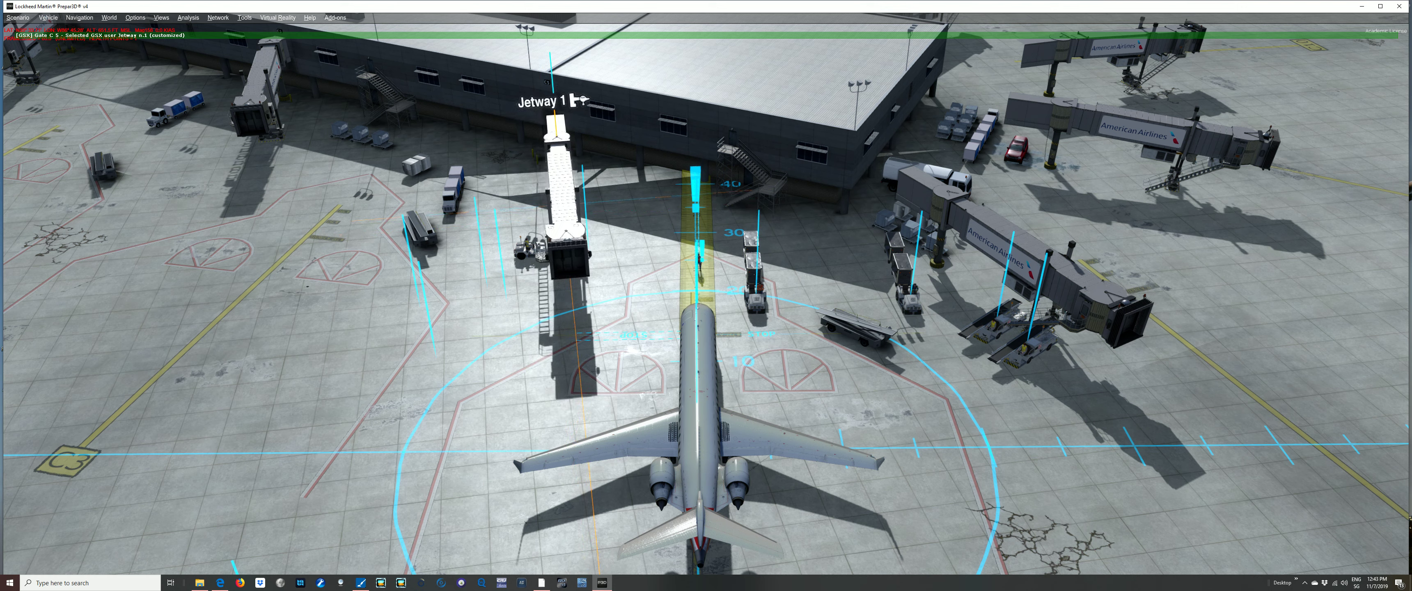
key(Up)
key(Up)
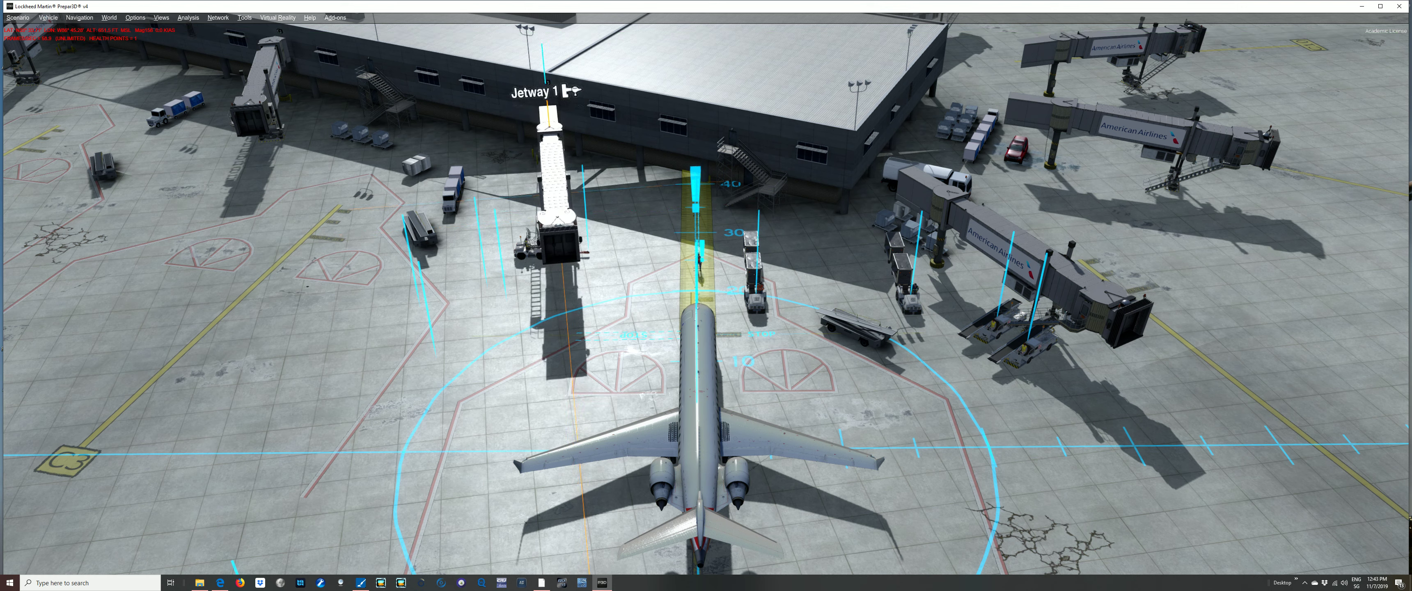
key(Up)
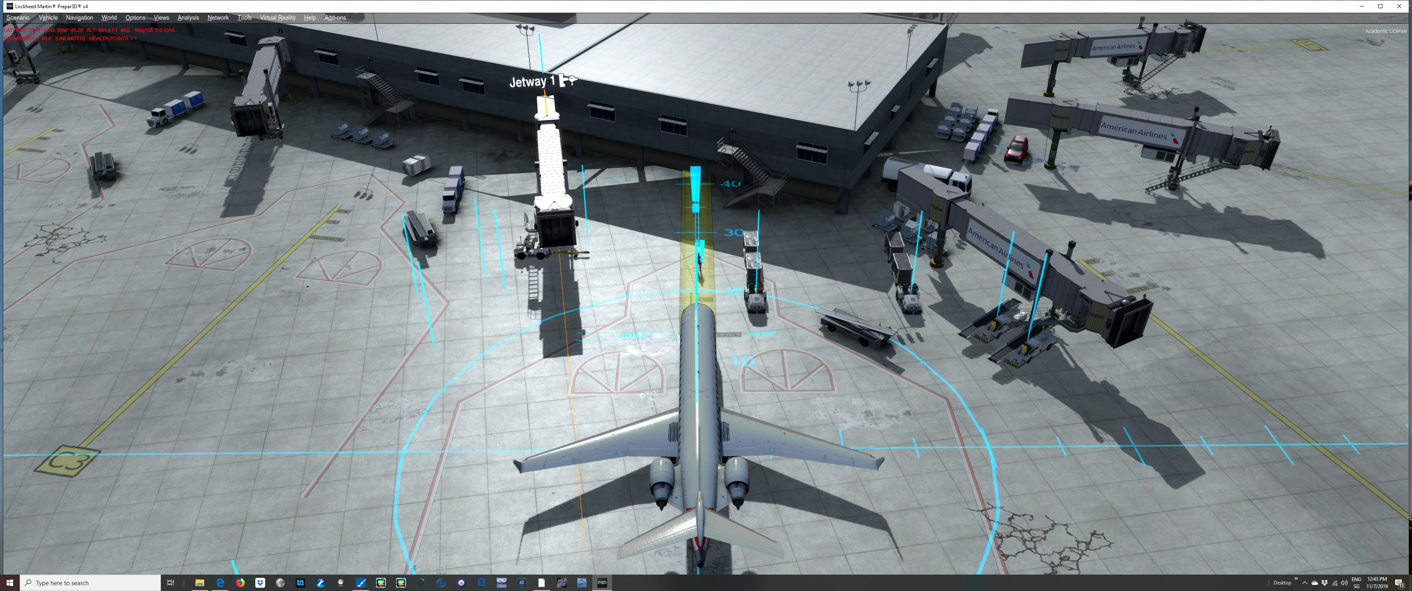
key(Up)
key(Up)
key(Up)
key(Up)
key(Up)
key(Up)
key(Up)
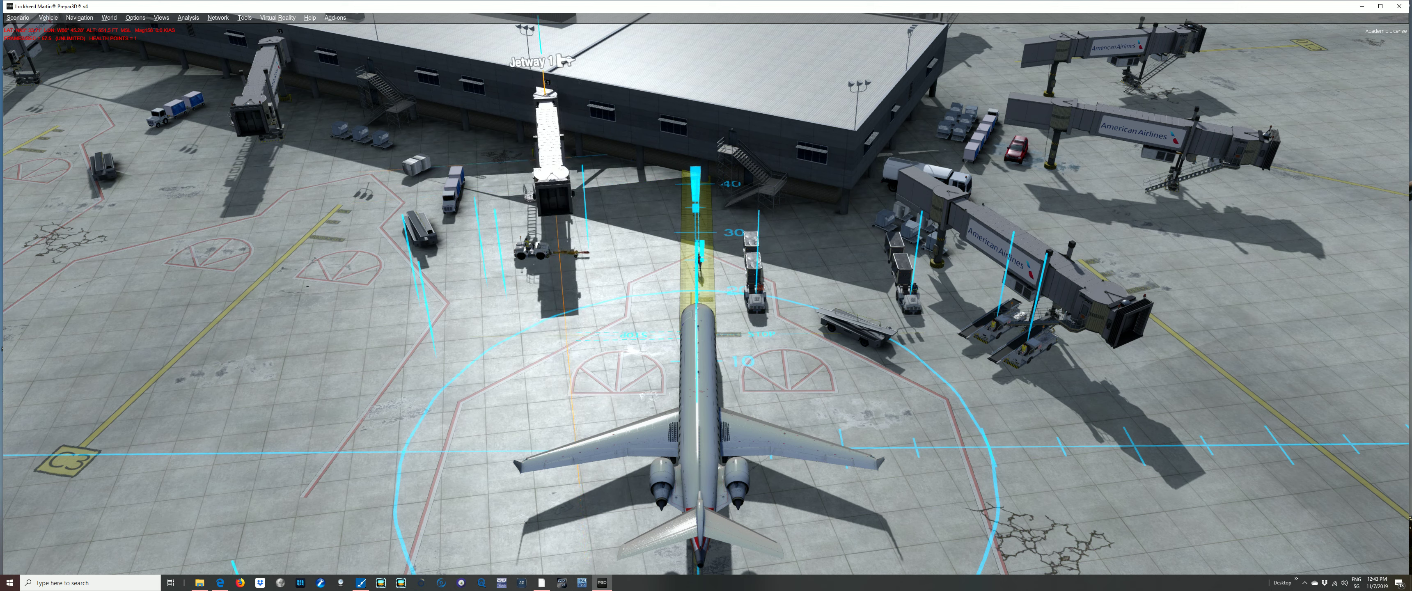
Rotate Gate C 5's Jetway 1 so its cab end angles toward the aircraft's centerline
key(Tab)
key(Tab)
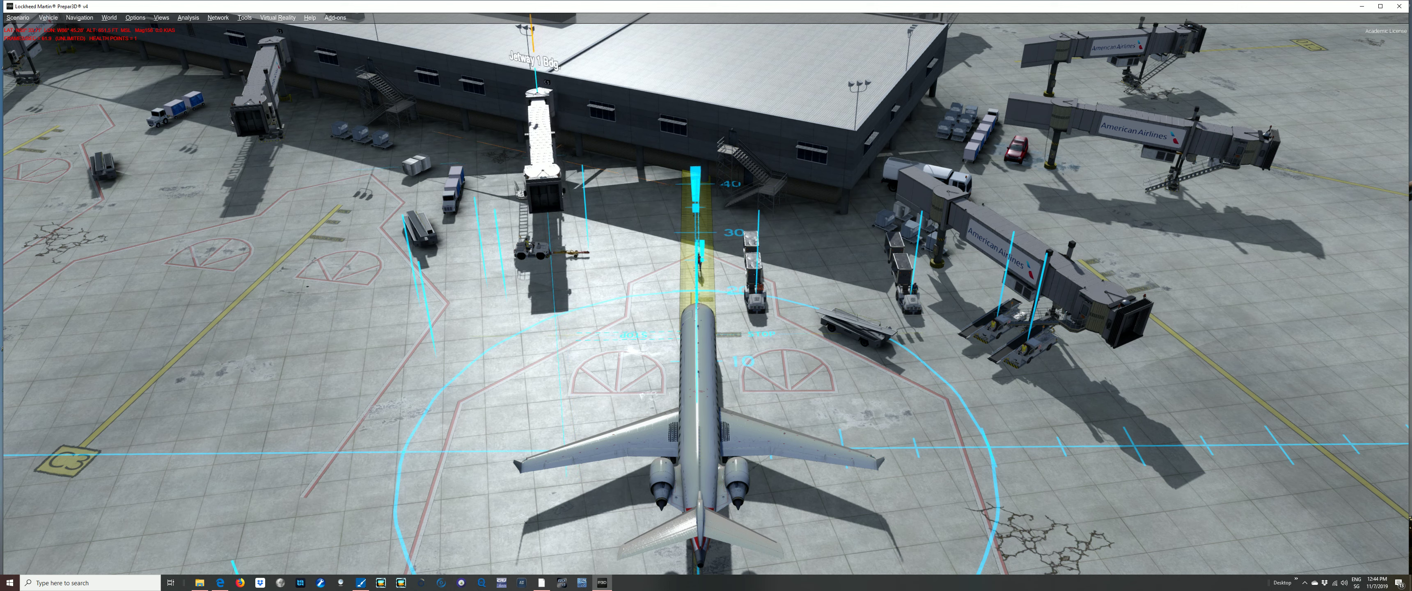
key(Tab)
key(Tab)
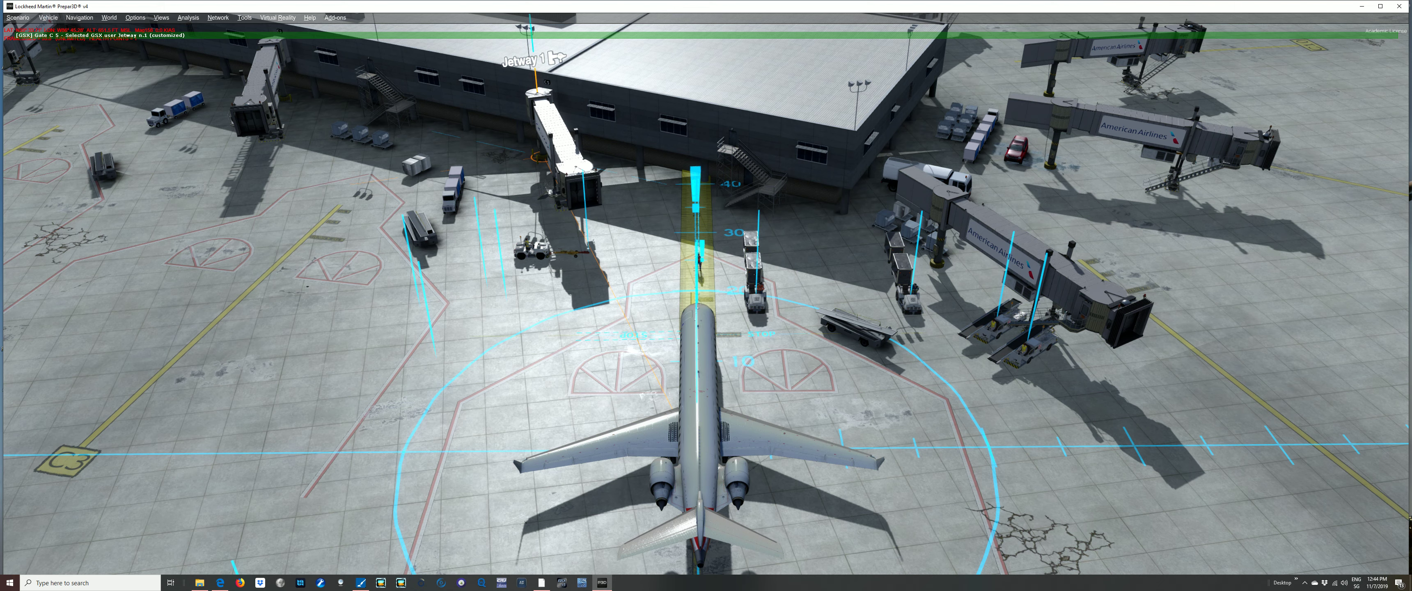
Move the pushback truck near the terminal between the jetway cab and the lead-in line, and turn it diagonally toward the apron
key(Tab)
key(Tab)
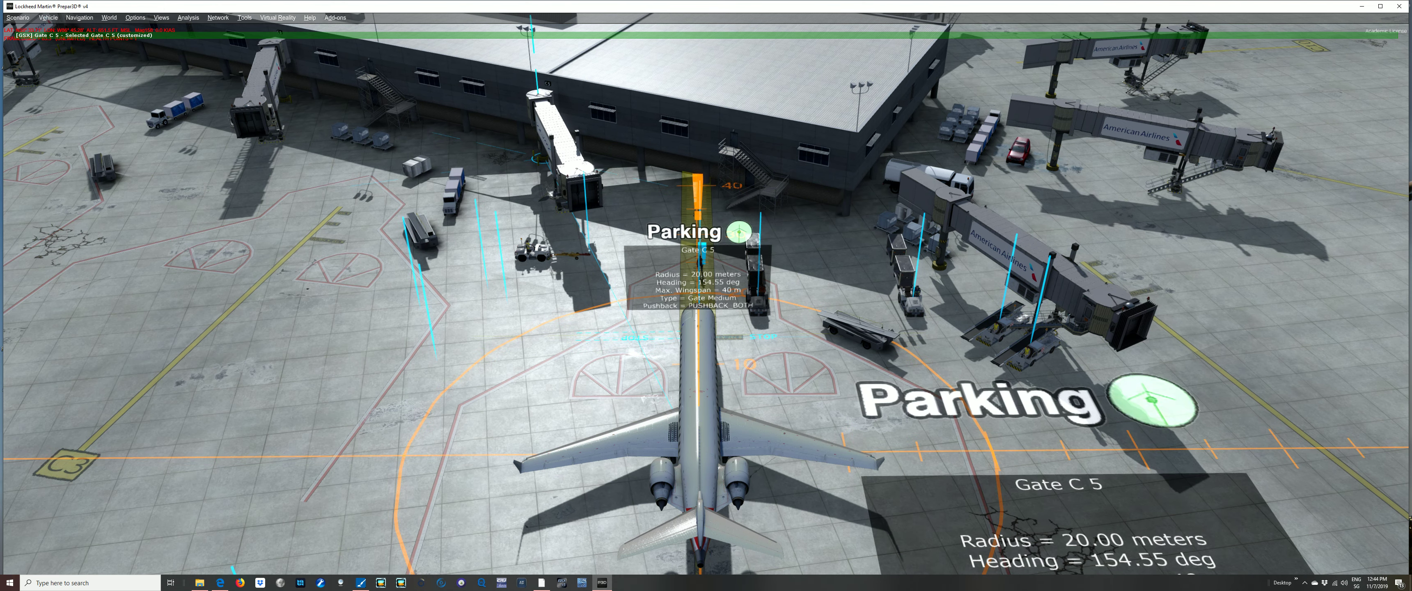
key(Tab)
key(Tab)
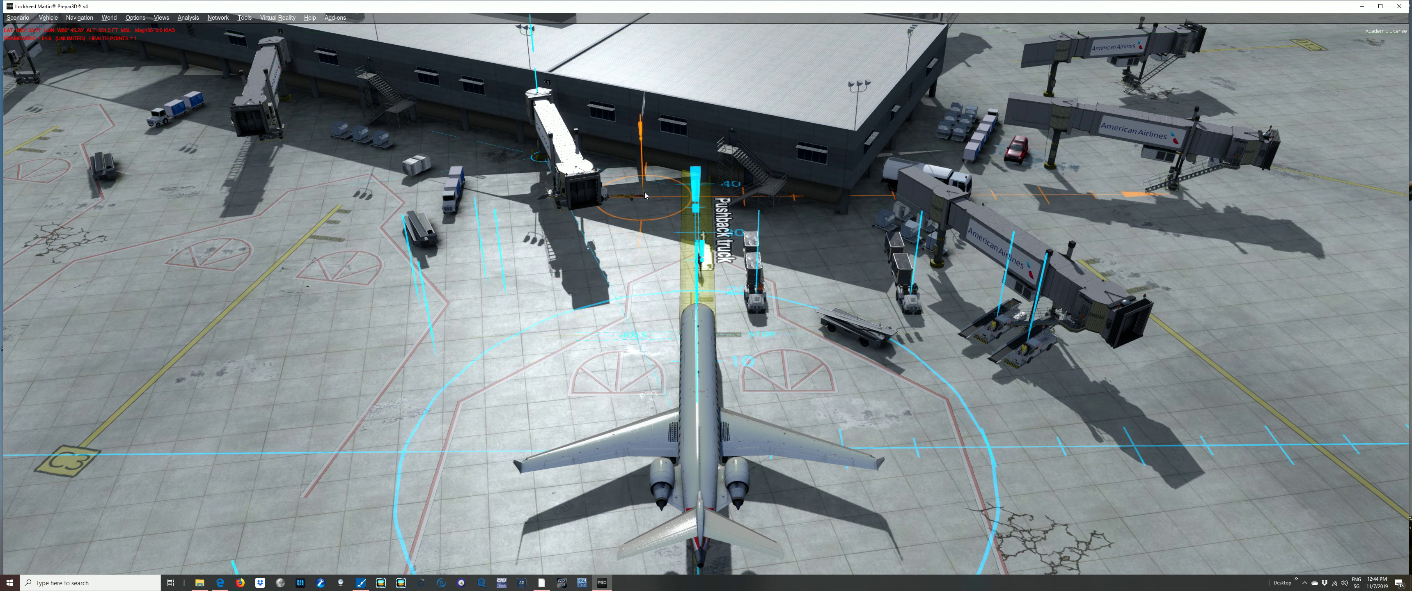
click(647, 199)
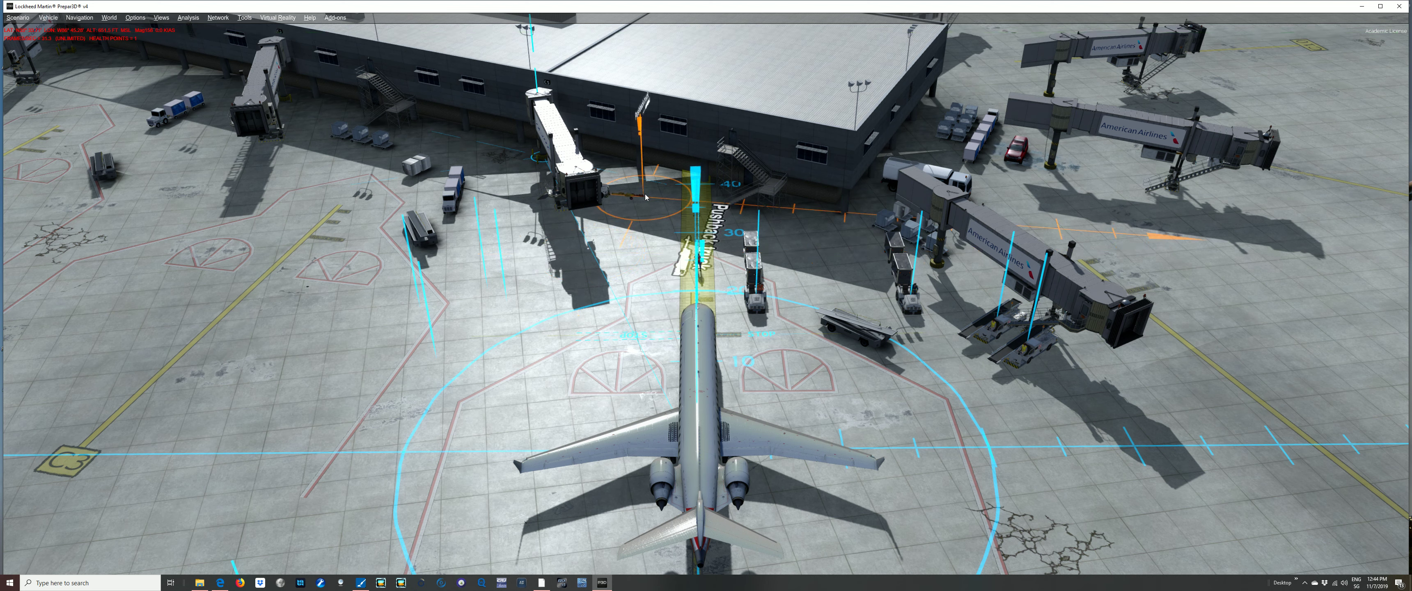
click(670, 206)
click(673, 206)
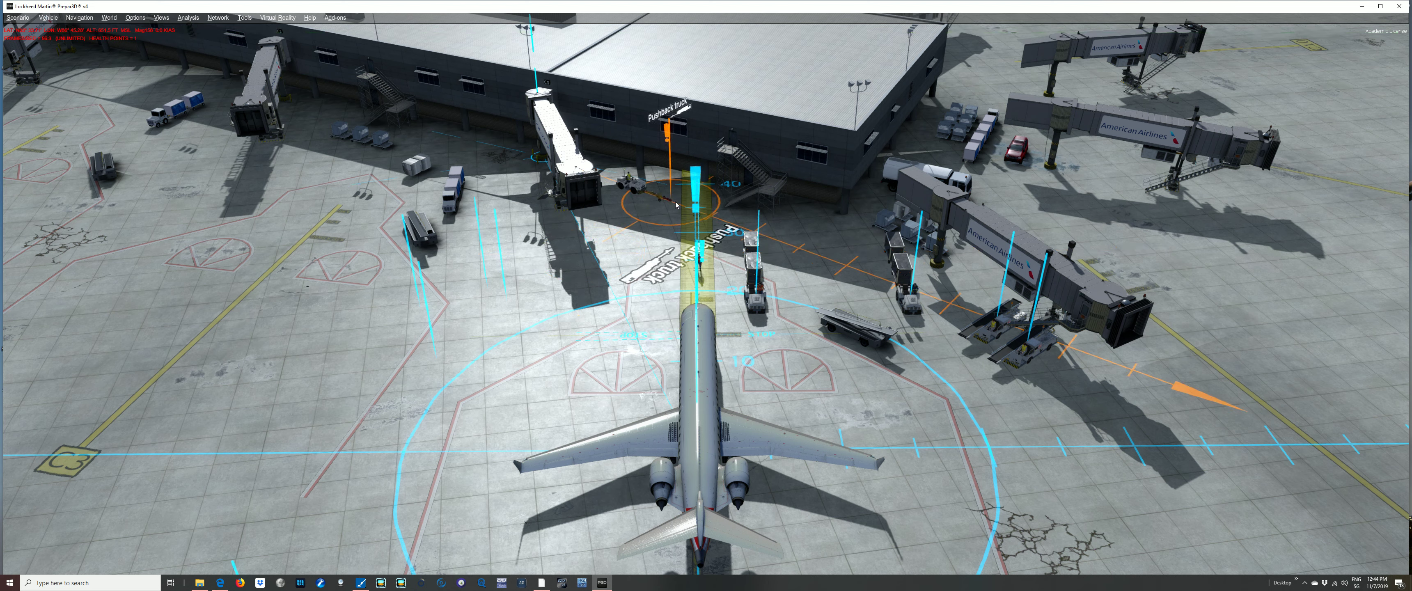
Place the front baggage train on the outer side of the jetway next to the service vehicles and adjust its heading
key(Tab)
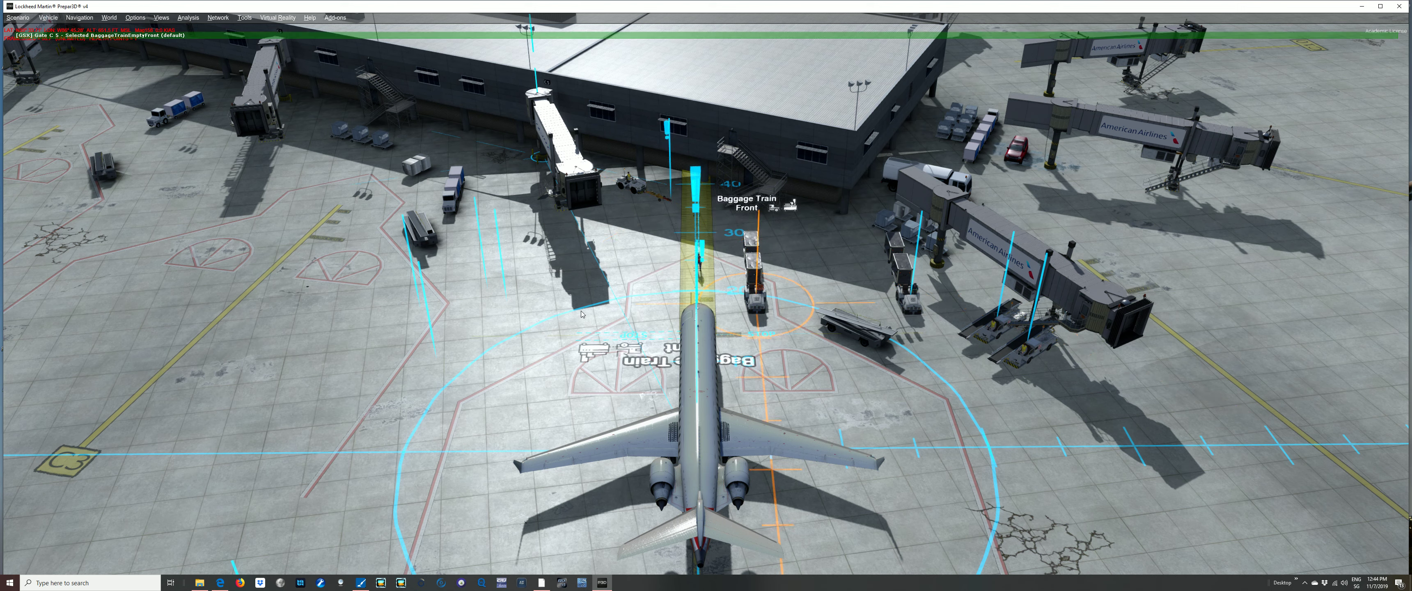
click(517, 244)
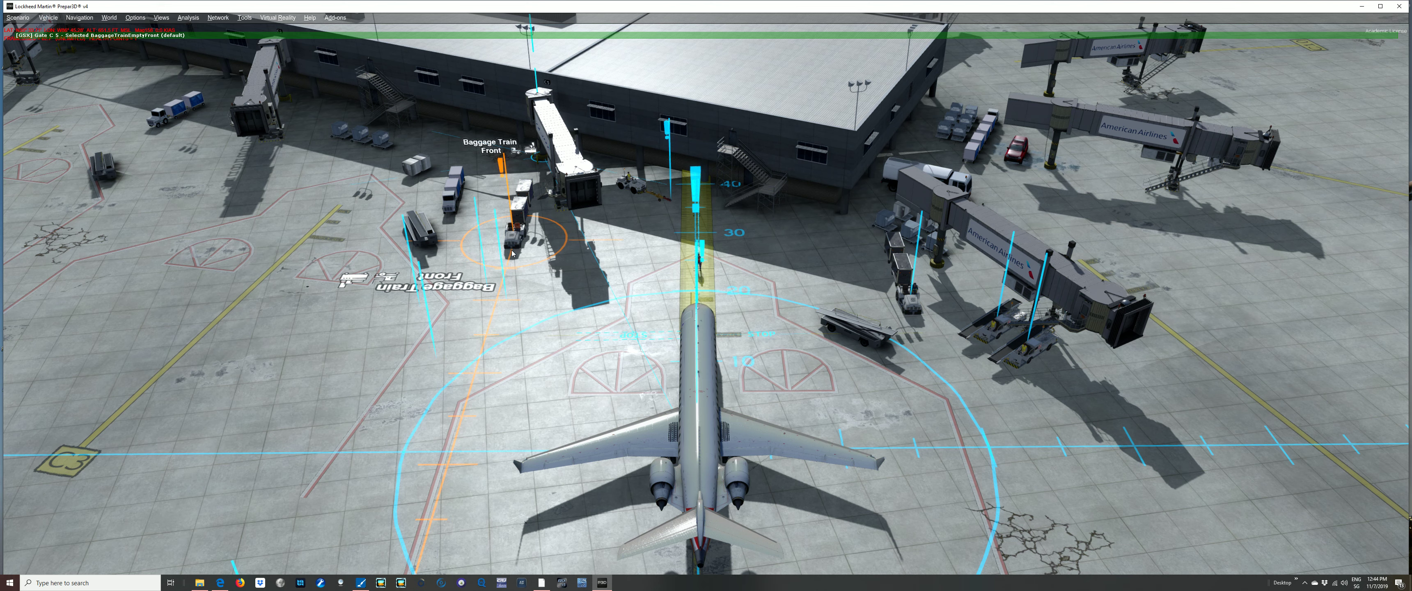
scroll(513, 254, up, 3)
scroll(518, 252, down, 7)
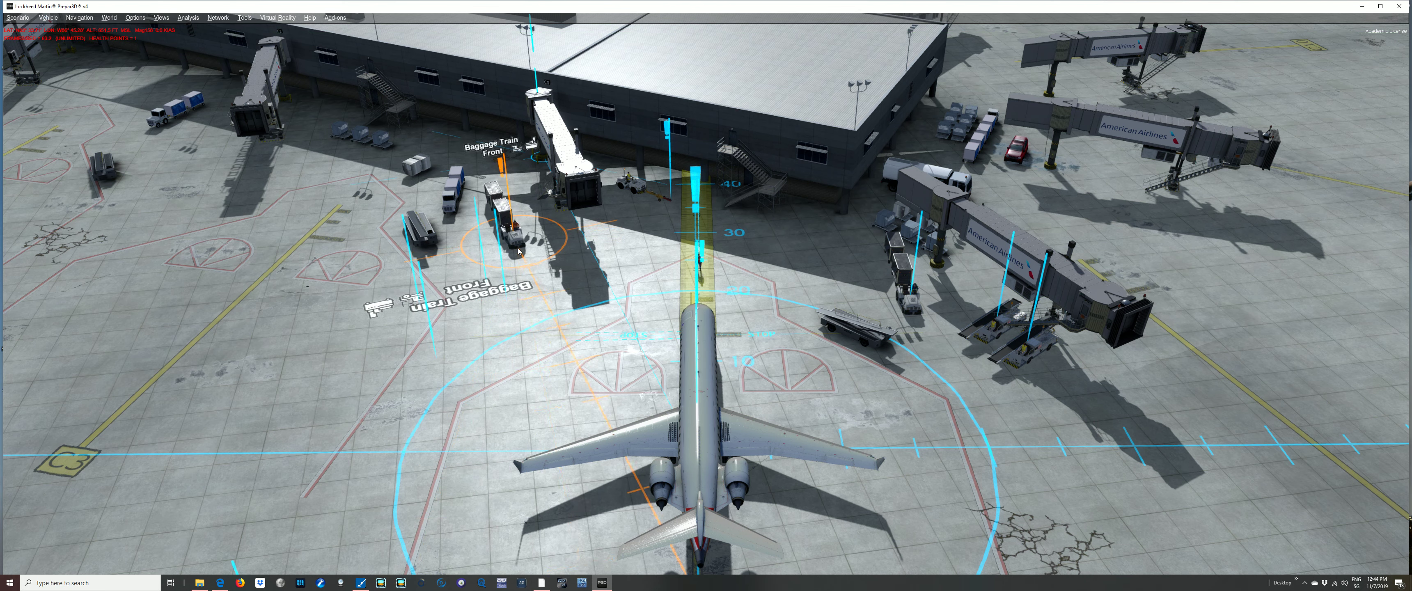
scroll(518, 252, up, 2)
click(518, 251)
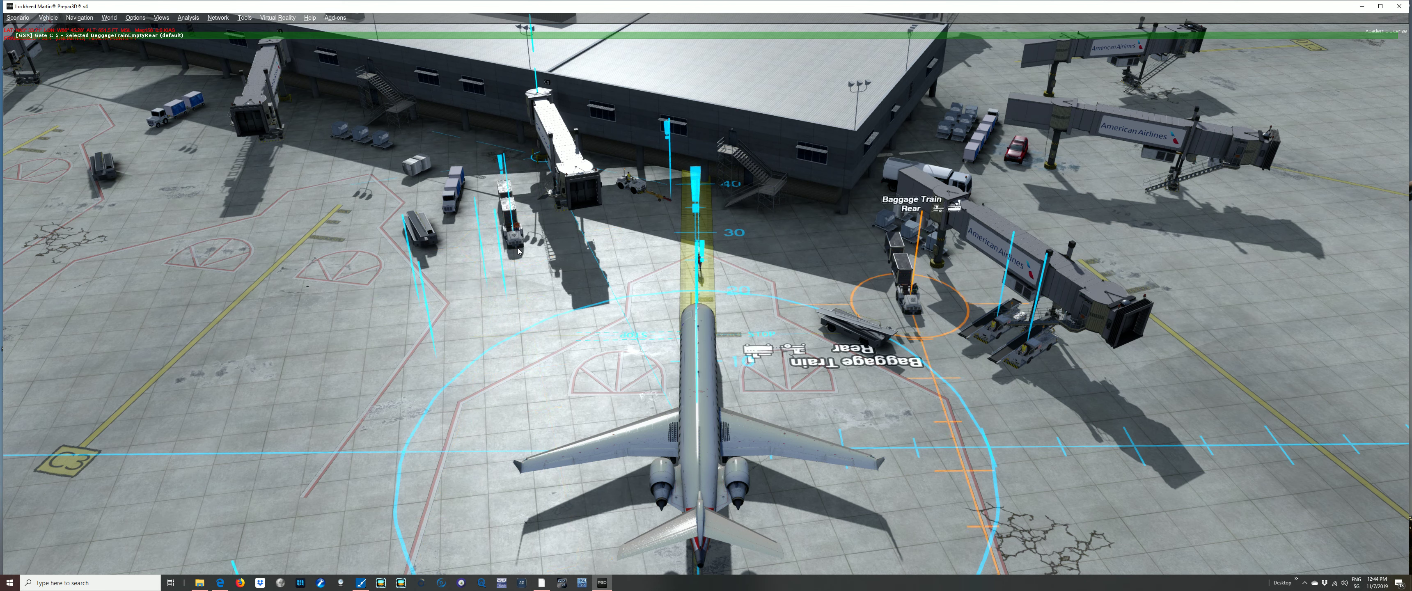
Place the rear baggage train behind the aircraft's left wing at the parking circle's edge, with its tug facing the terminal
click(466, 286)
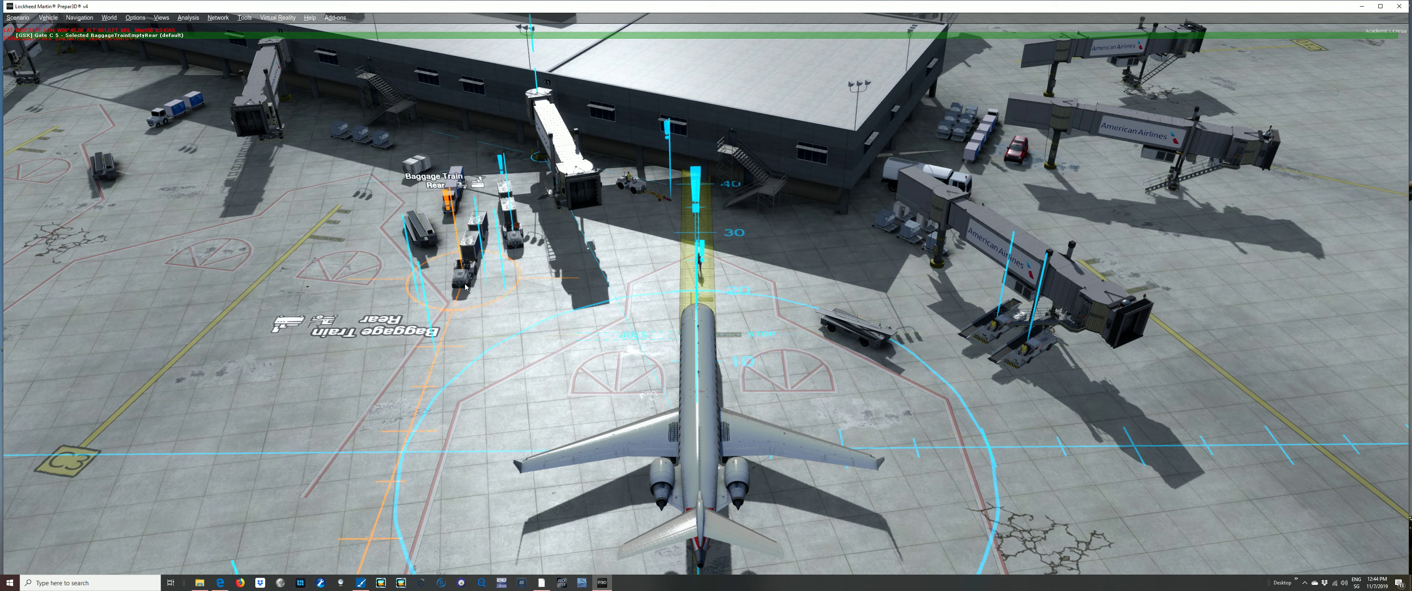
click(390, 555)
scroll(392, 557, down, 15)
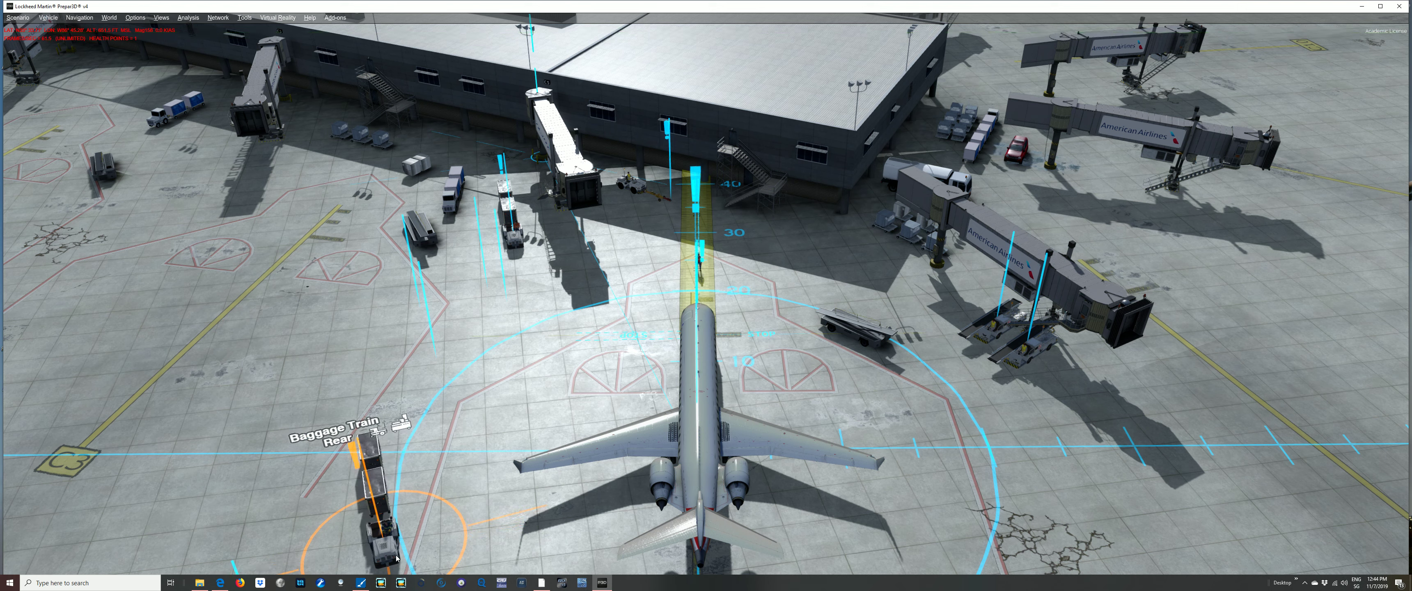
scroll(398, 558, down, 8)
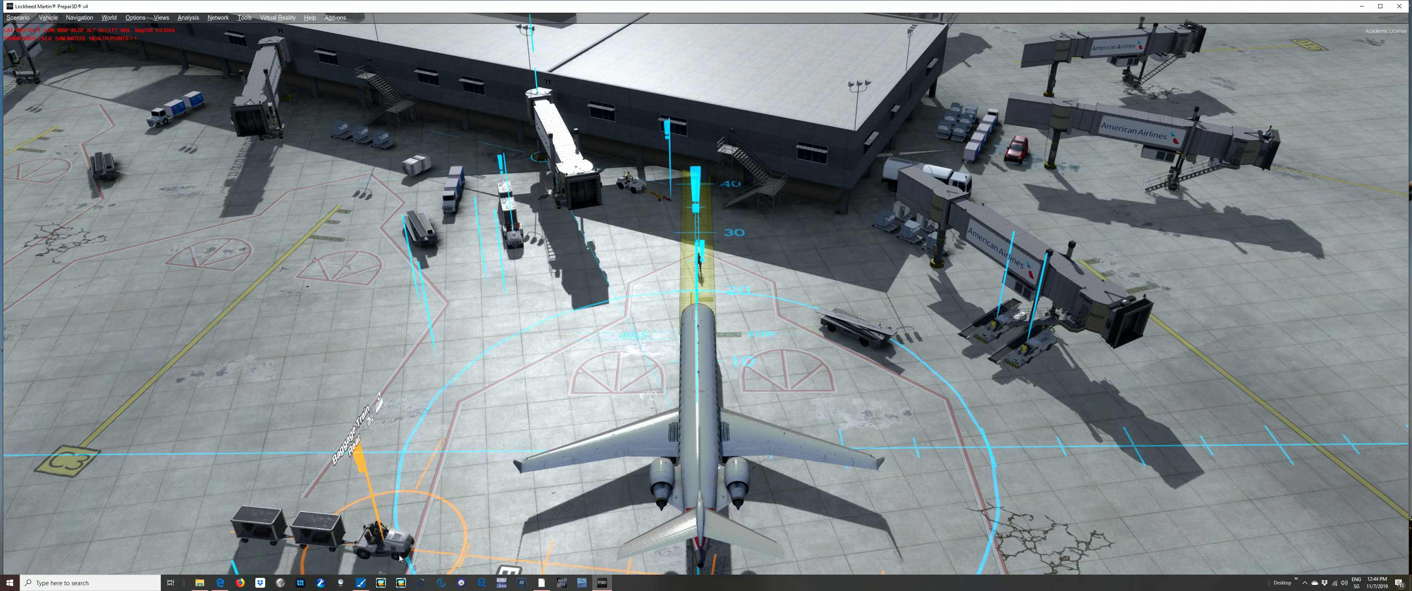
scroll(400, 557, down, 8)
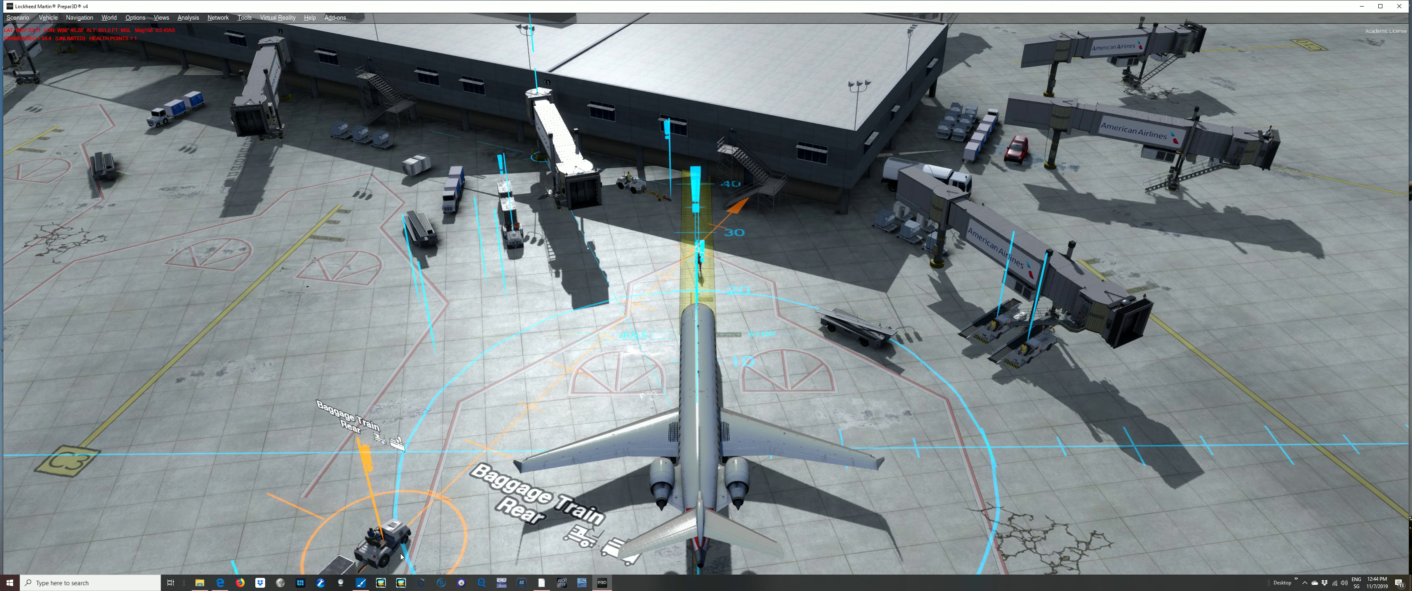
click(400, 556)
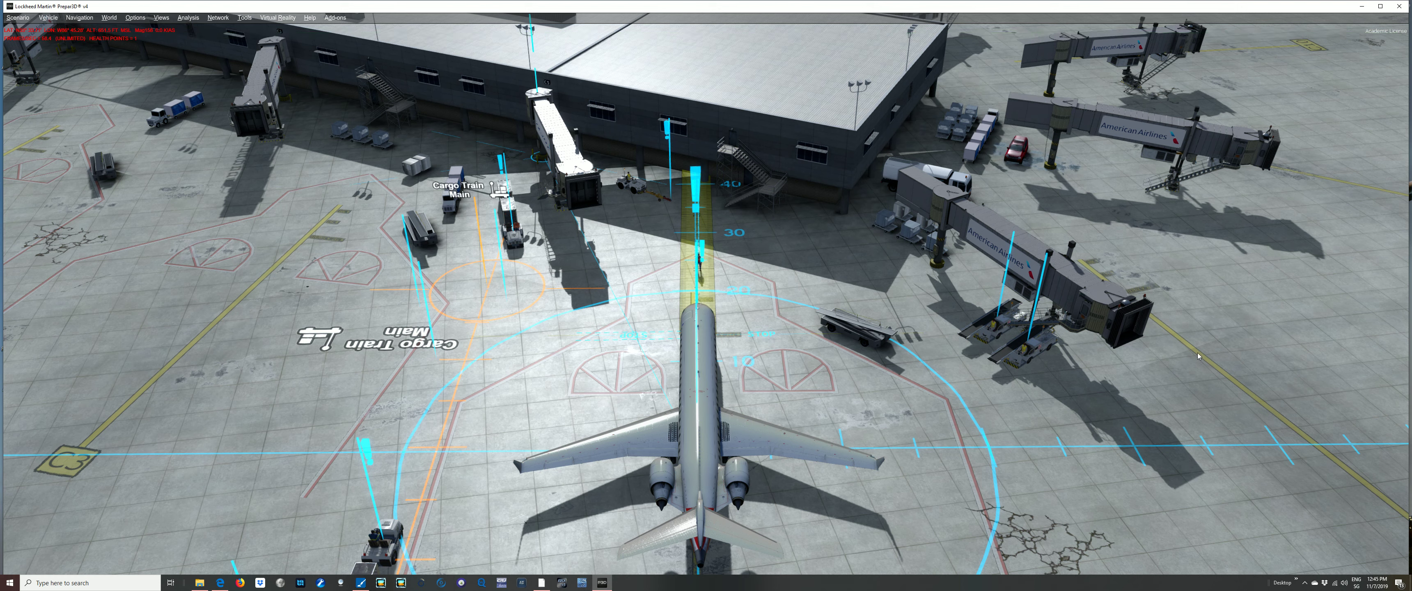
Move the main cargo train outside the parking circle behind the right wing, and place the front baggage loader ahead of the left wing
click(1116, 547)
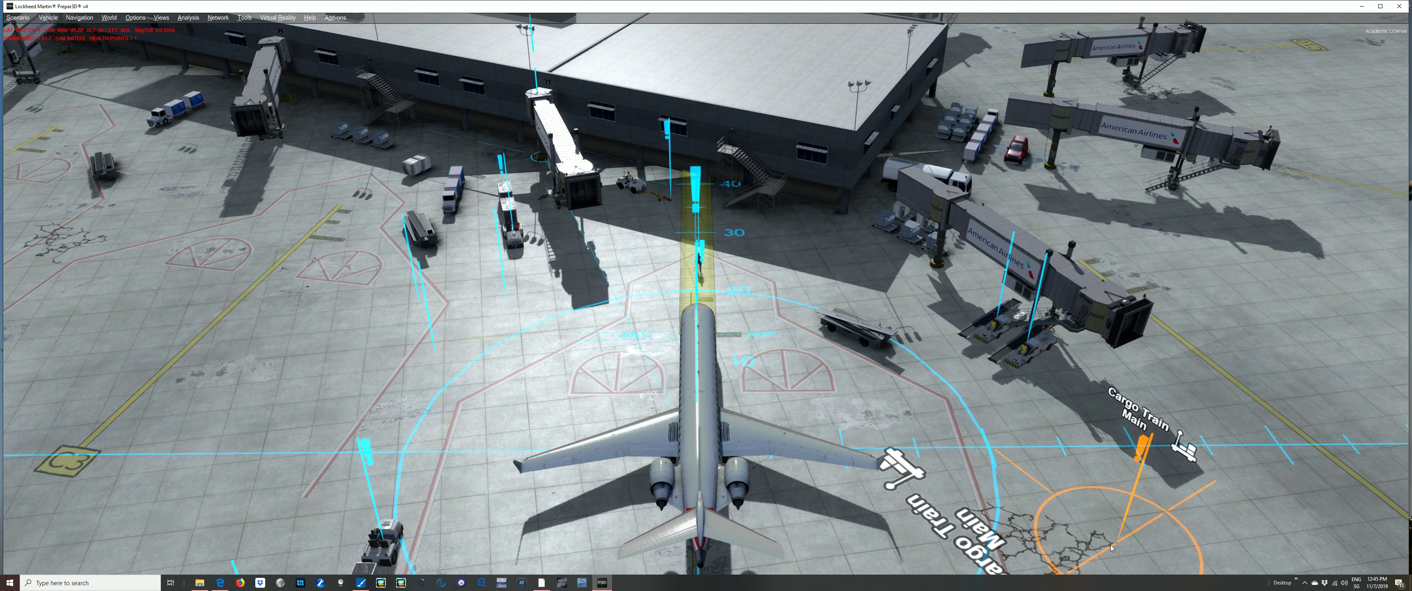
scroll(1111, 549, up, 8)
key(Tab)
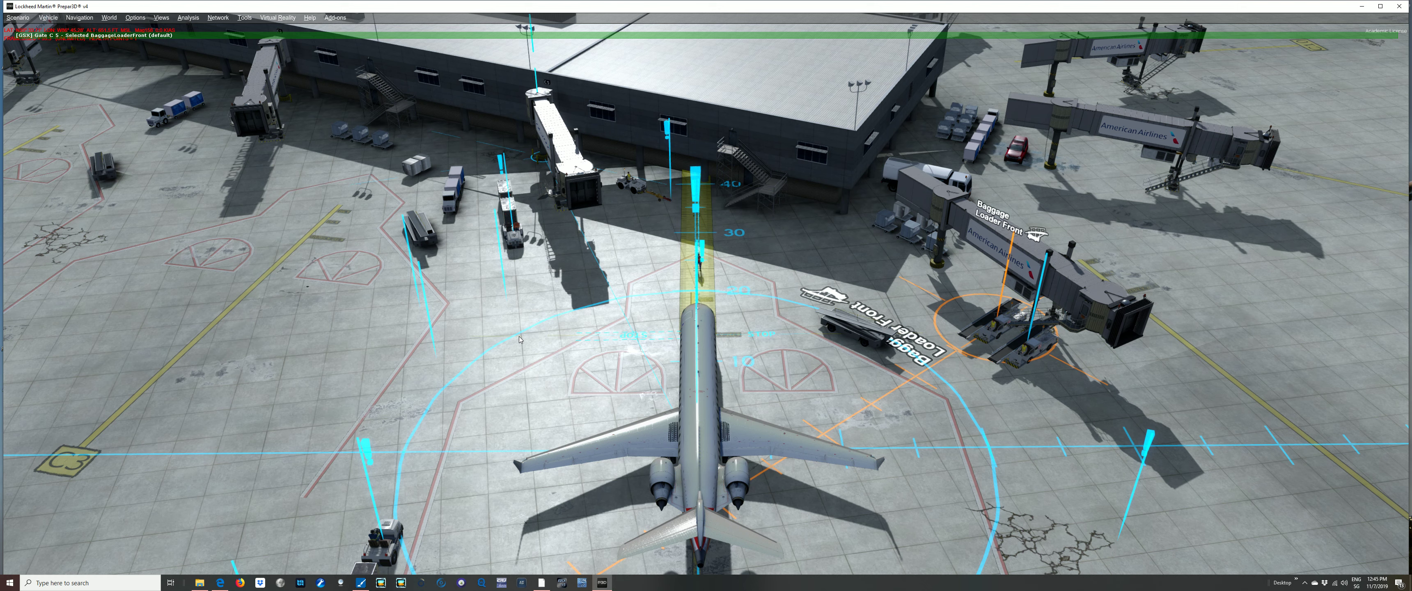
click(524, 350)
scroll(524, 351, down, 10)
scroll(531, 351, down, 10)
scroll(537, 345, down, 10)
Place the rear baggage loader beside the front loader on the aircraft's left side and rotate it roughly parallel to the aircraft
key(Tab)
click(421, 448)
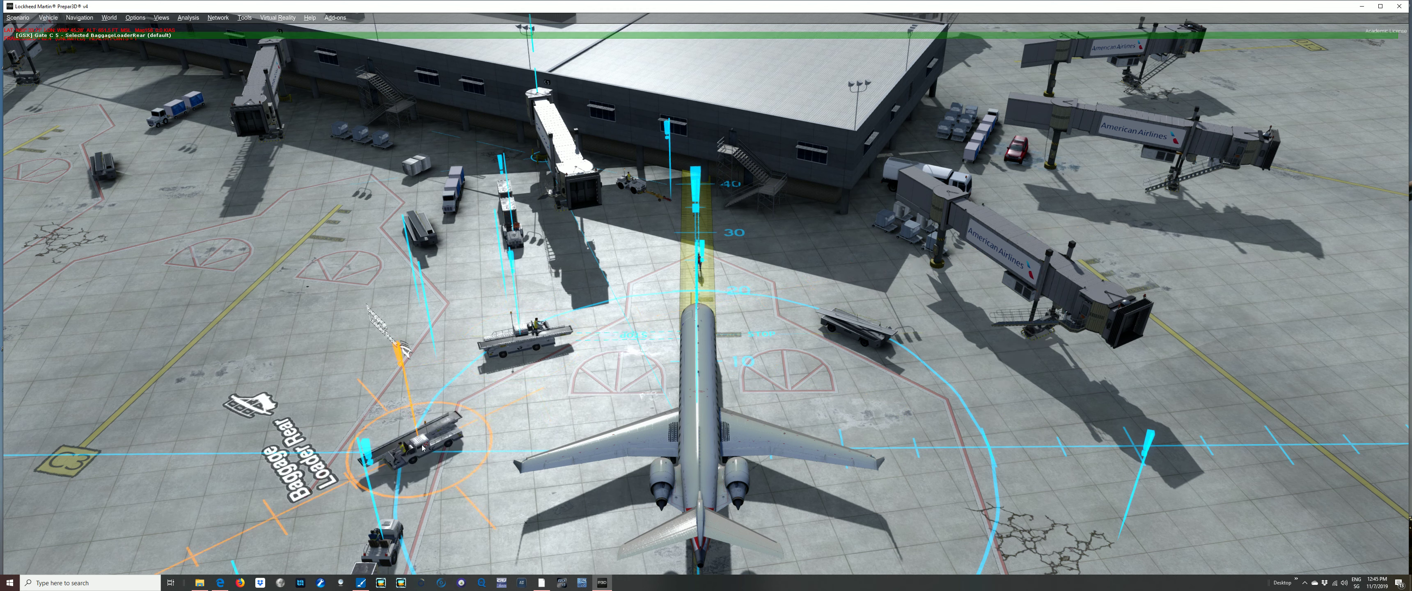
scroll(423, 446, down, 4)
scroll(426, 445, down, 10)
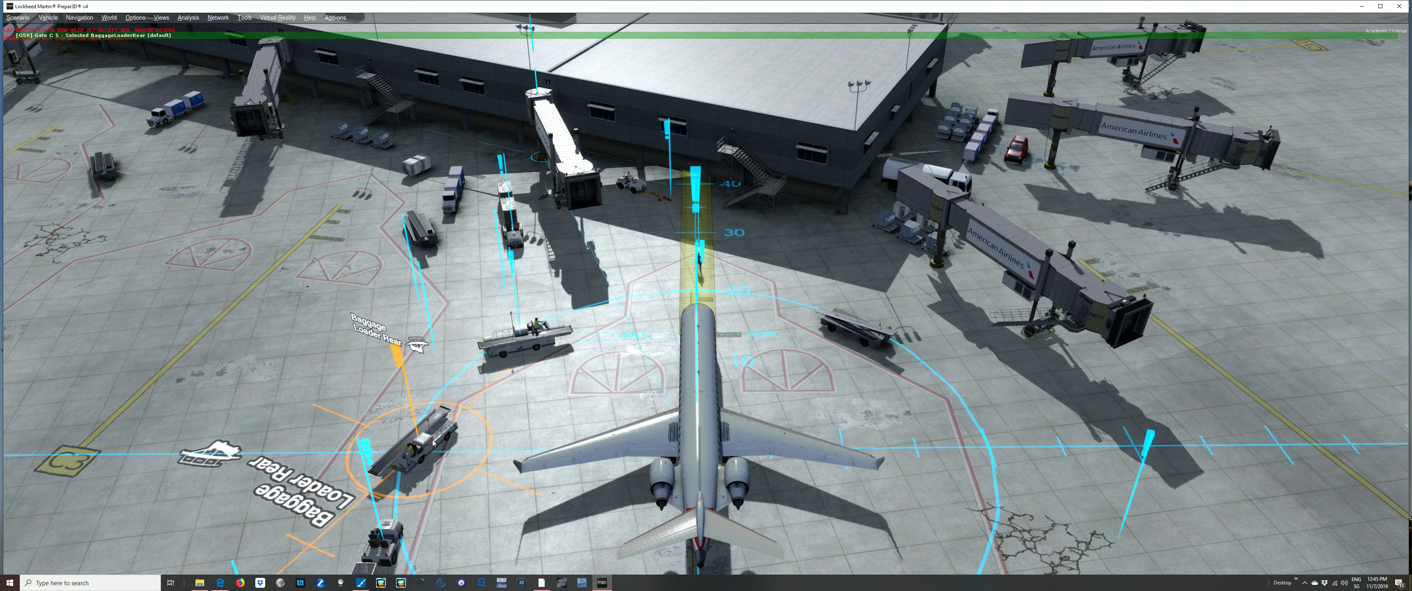
scroll(432, 442, down, 4)
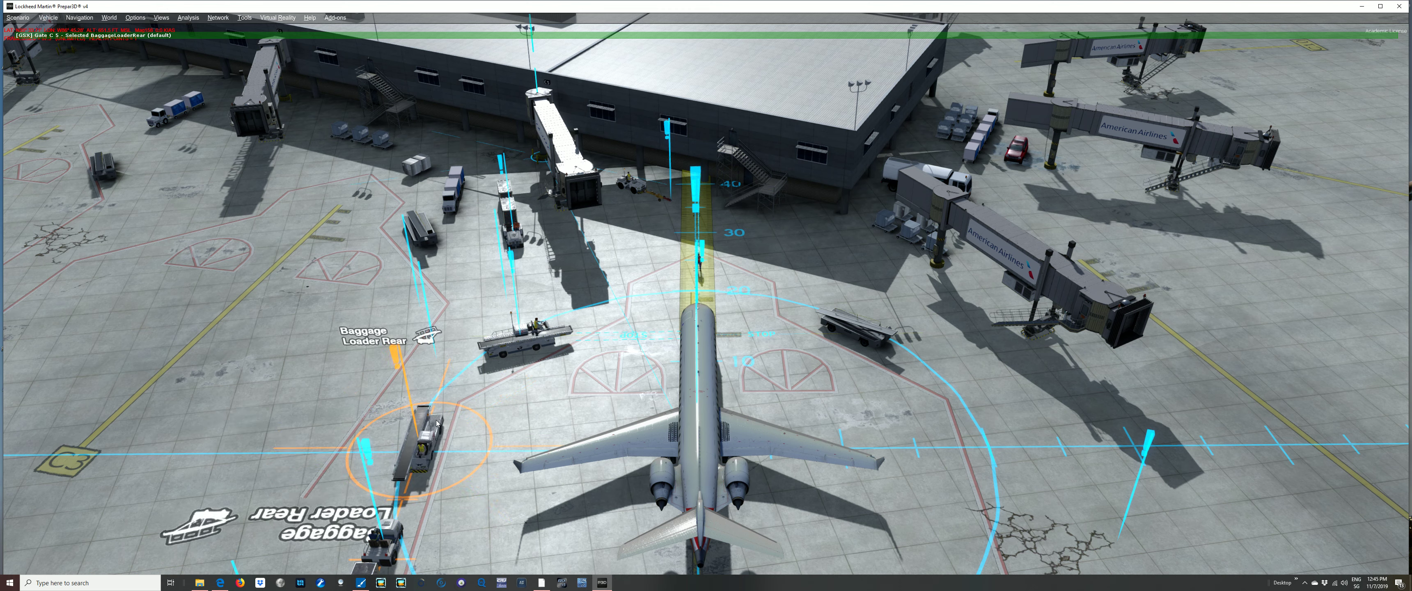
drag(432, 441, 447, 388)
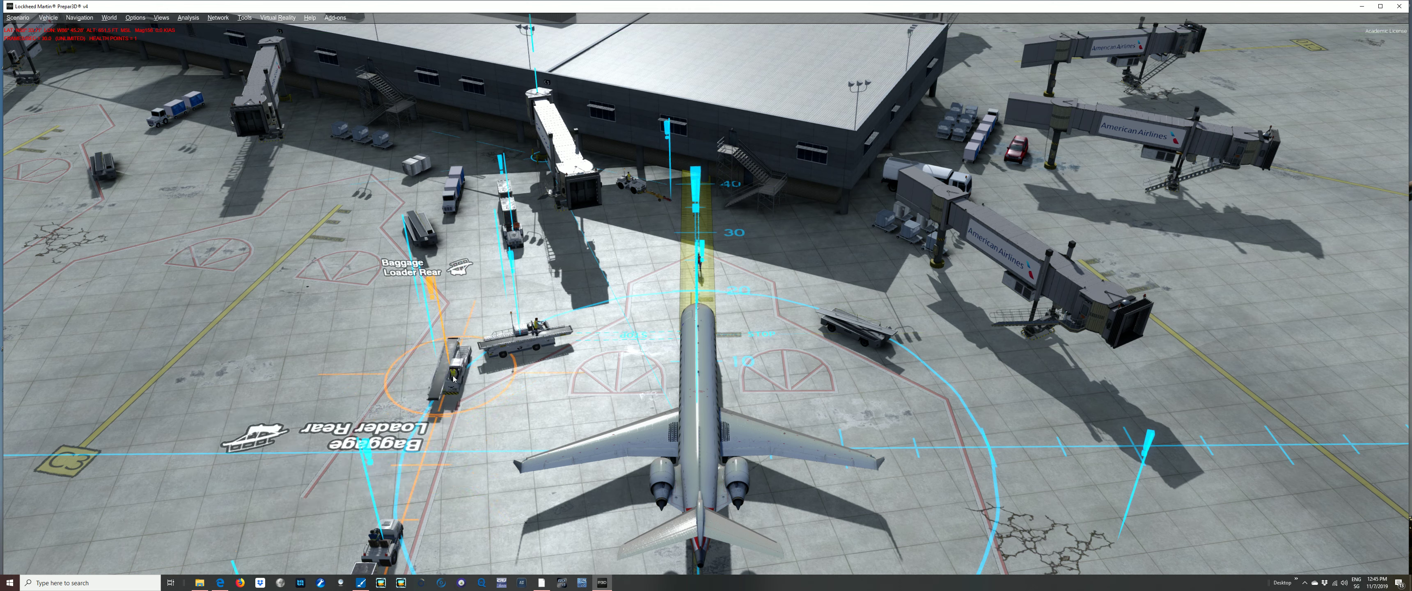
Place the main cargo loader at the parking circle's edge beyond the right wingtip and adjust its heading
key(Tab)
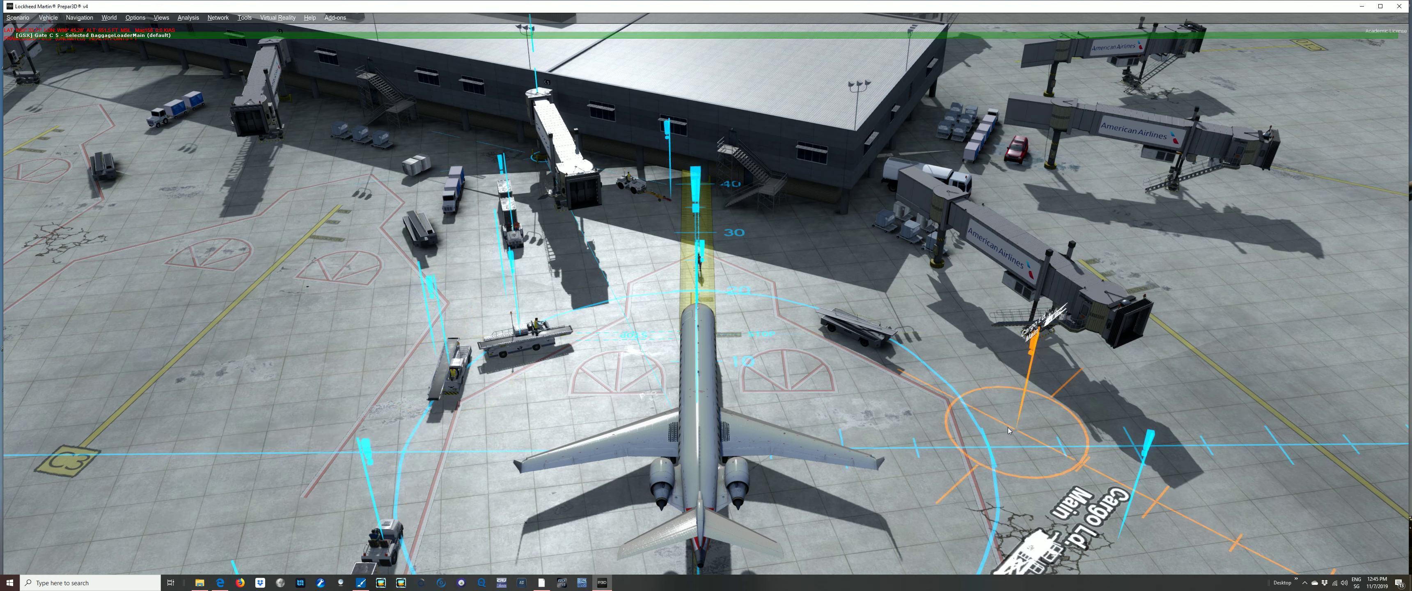
scroll(1013, 433, down, 5)
scroll(1011, 434, down, 5)
Place the middle passenger stairs near the terminal wall, between the gate C 5 jetway and the neighbouring jetway
key(Tab)
key(Tab)
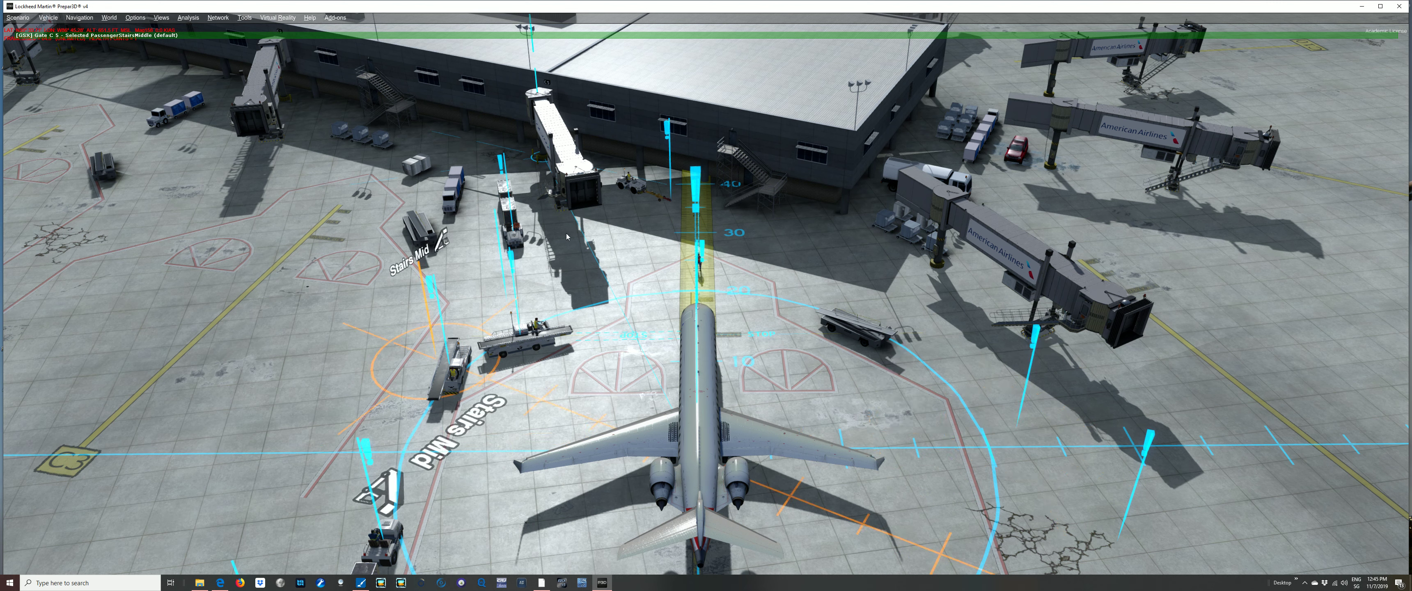
click(456, 147)
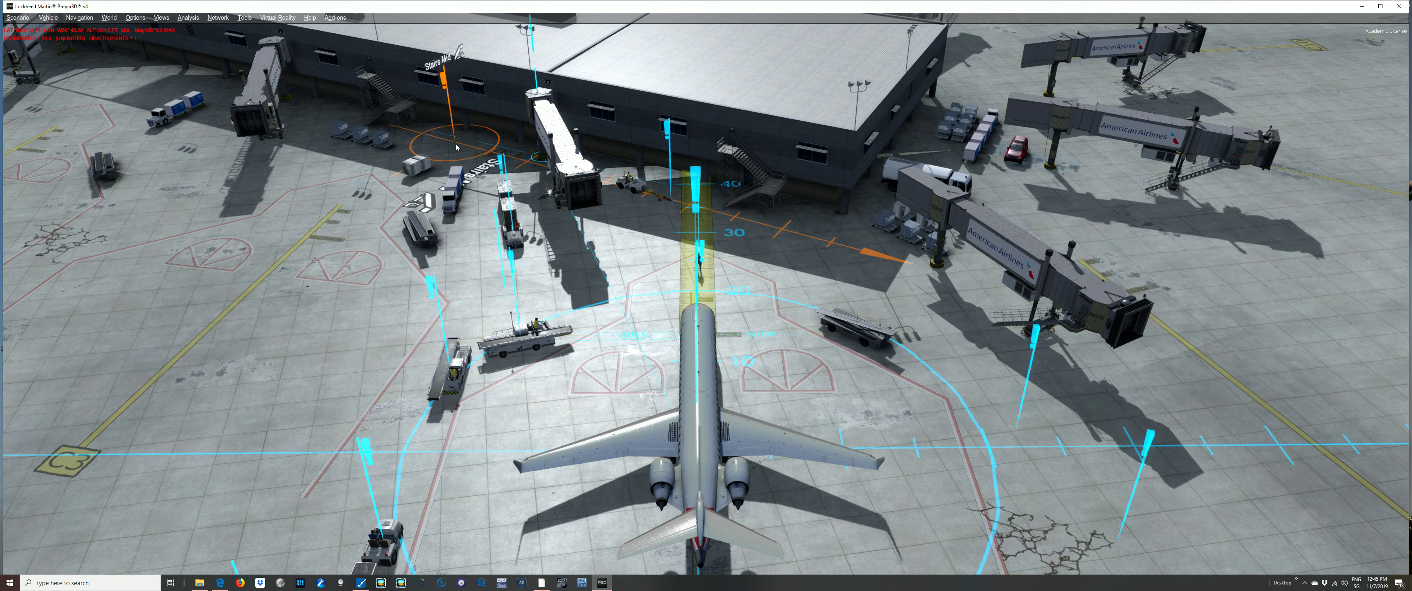
Place the front passenger stairs on the aircraft's left, between the parked equipment and the loaders, adjust their heading, and finish customizing gate C 5
key(Tab)
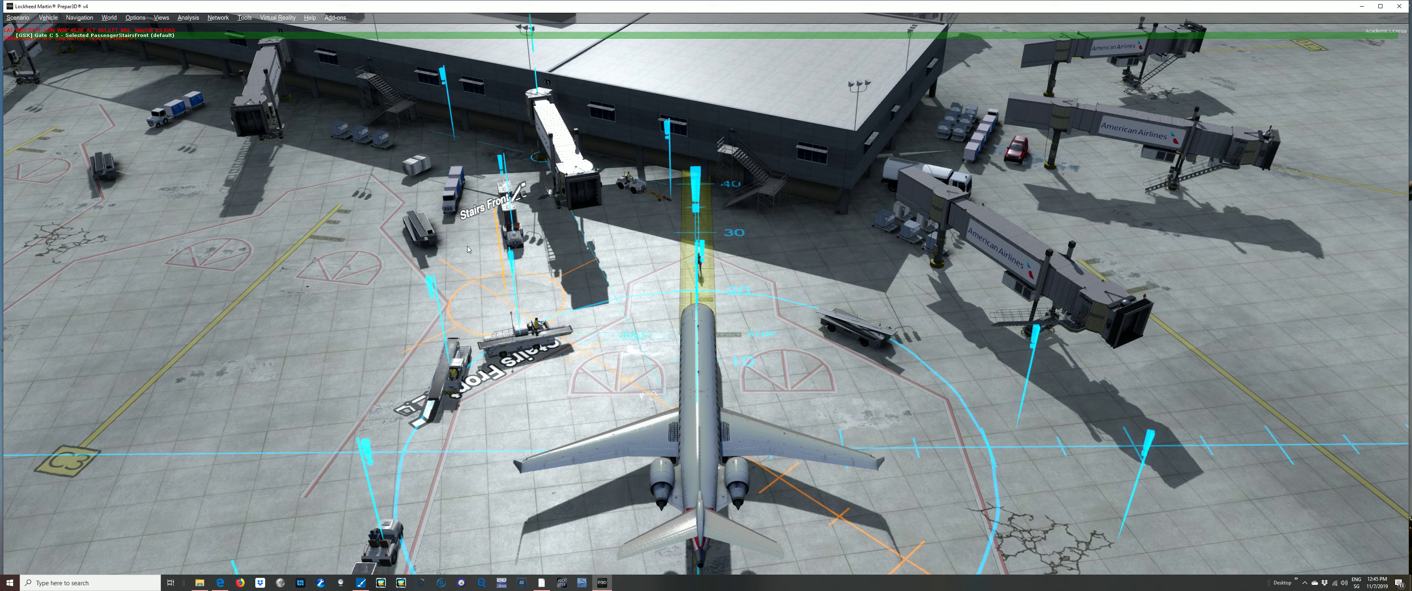
click(468, 246)
scroll(466, 248, up, 10)
scroll(468, 249, down, 5)
scroll(468, 248, up, 2)
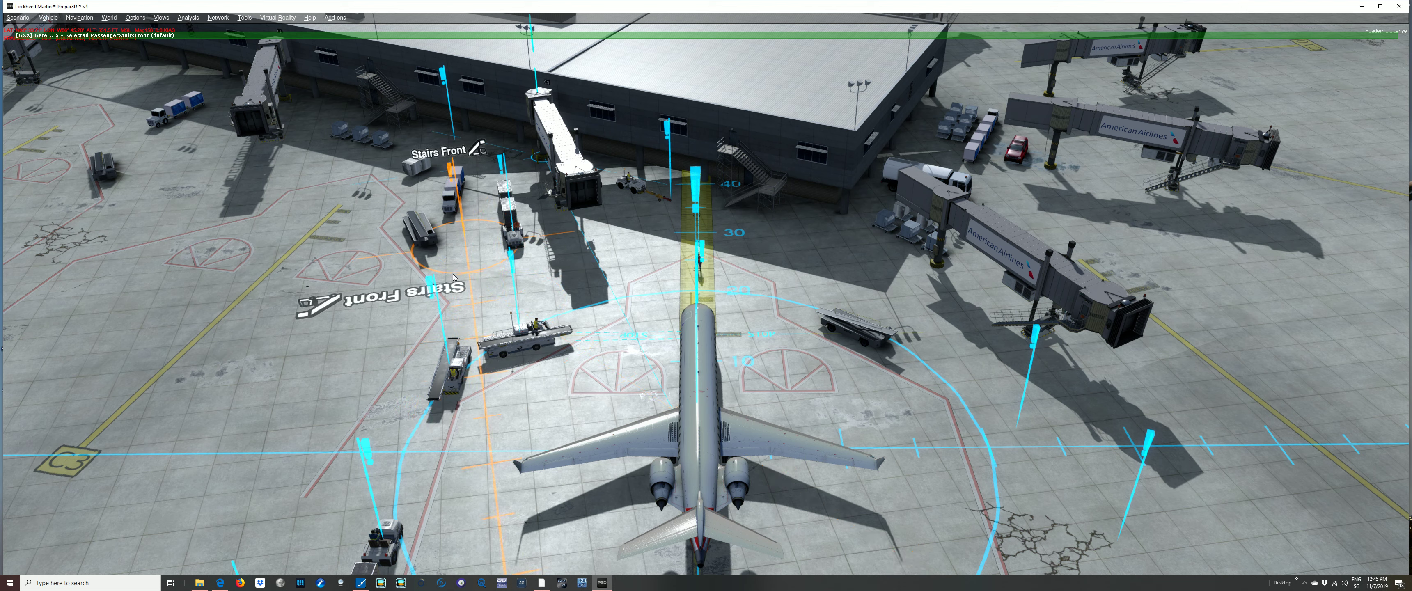
click(452, 274)
scroll(456, 282, down, 3)
scroll(457, 284, down, 4)
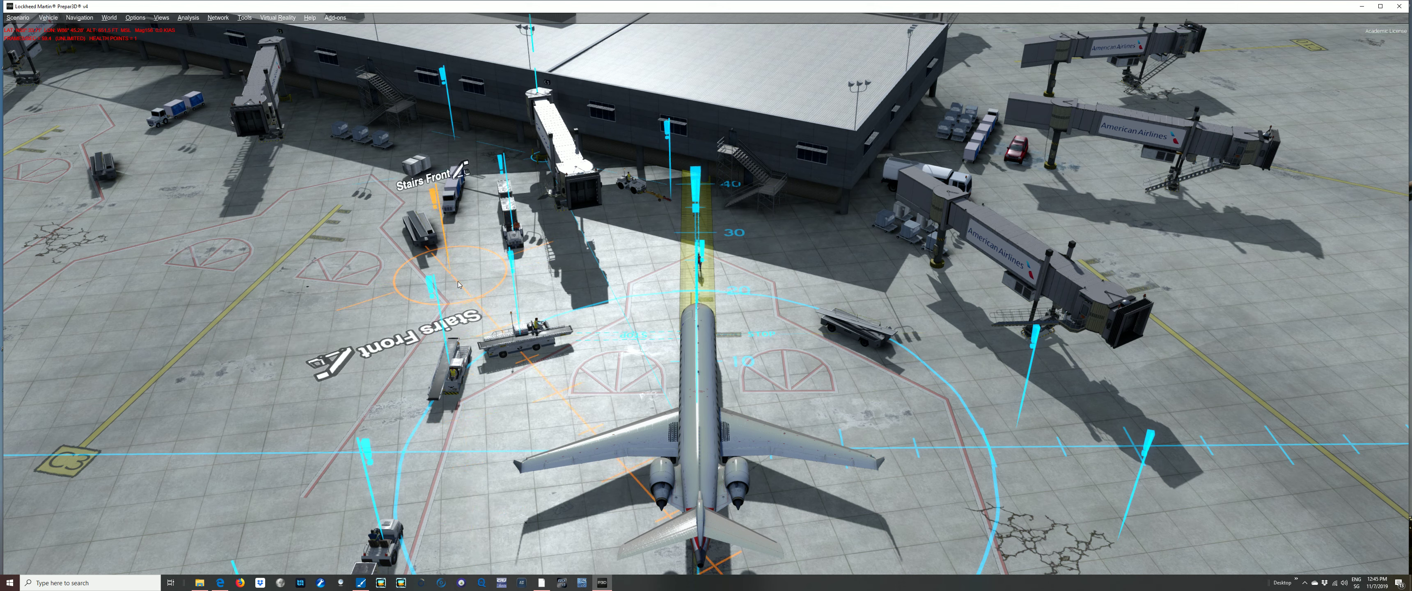
key(Tab)
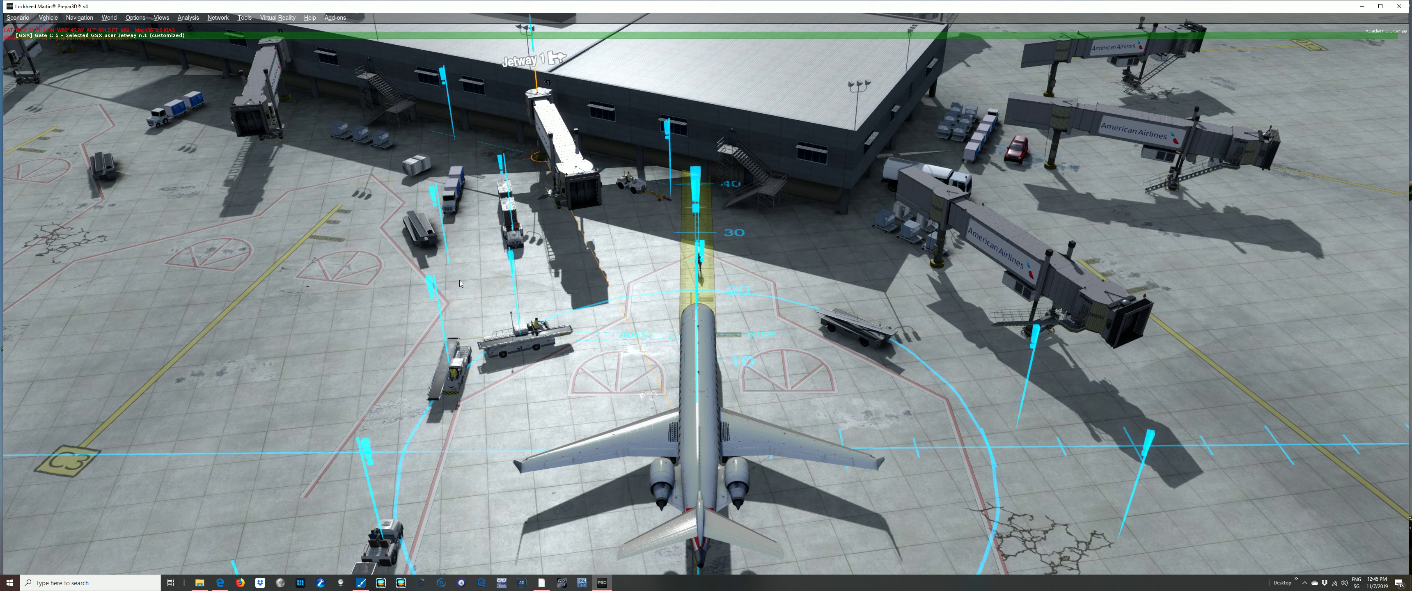
key(Return)
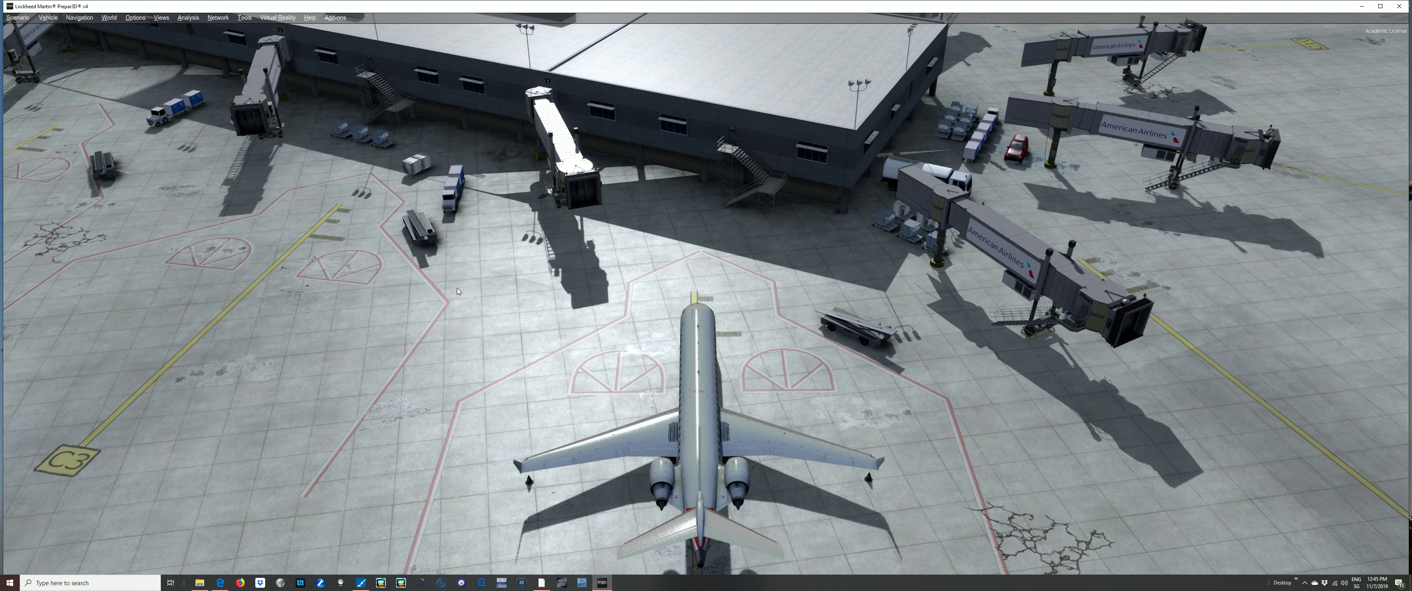
Open gate C 6 for customization and select its parking system object
click(489, 228)
click(733, 426)
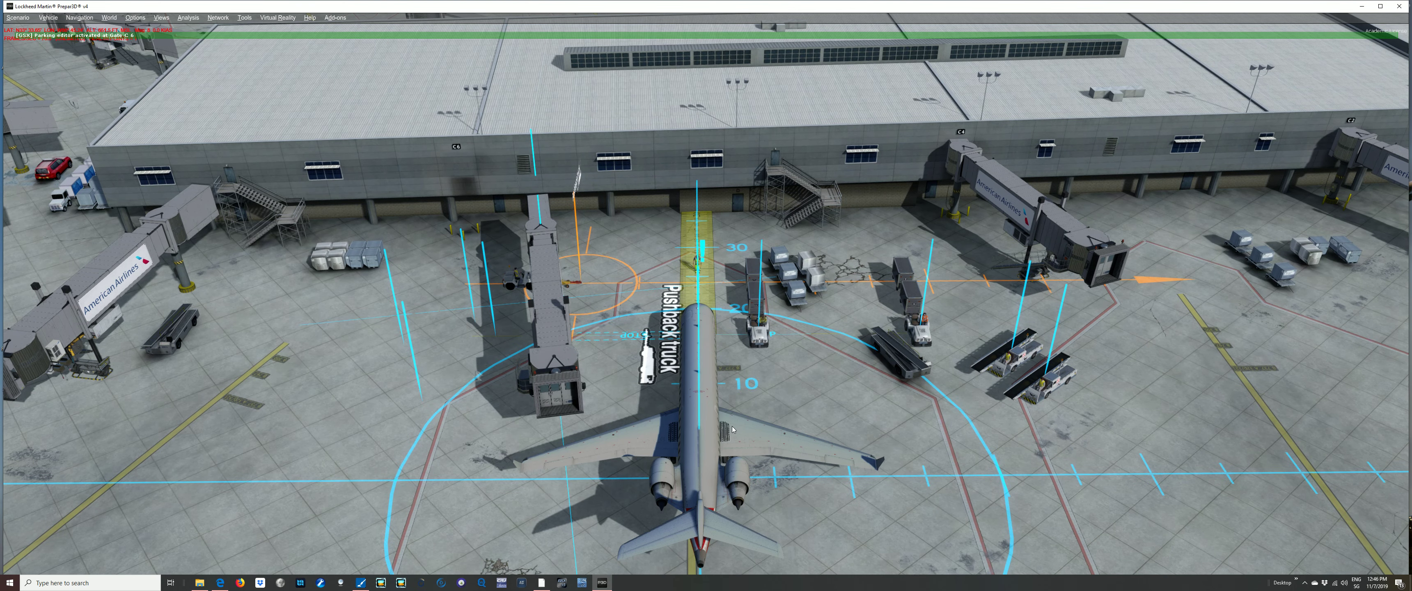
key(Tab)
key(shift+Tab)
key(shift+Tab)
key(shift+Tab)
key(Tab)
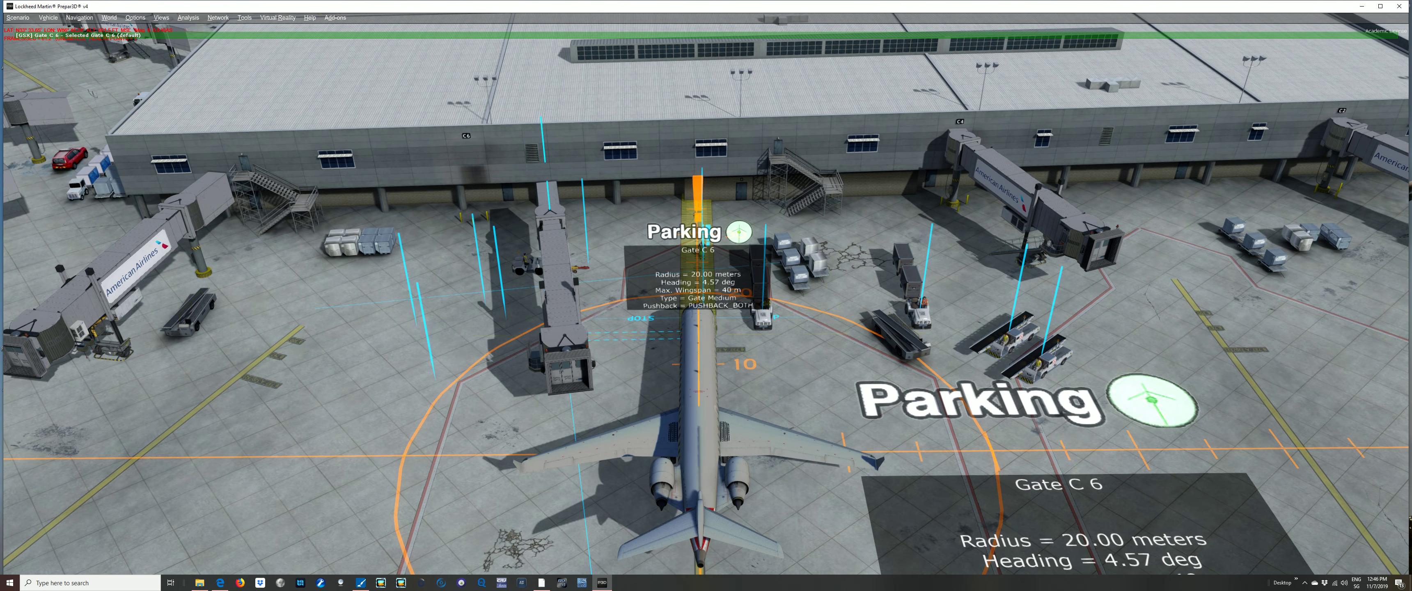
key(Tab)
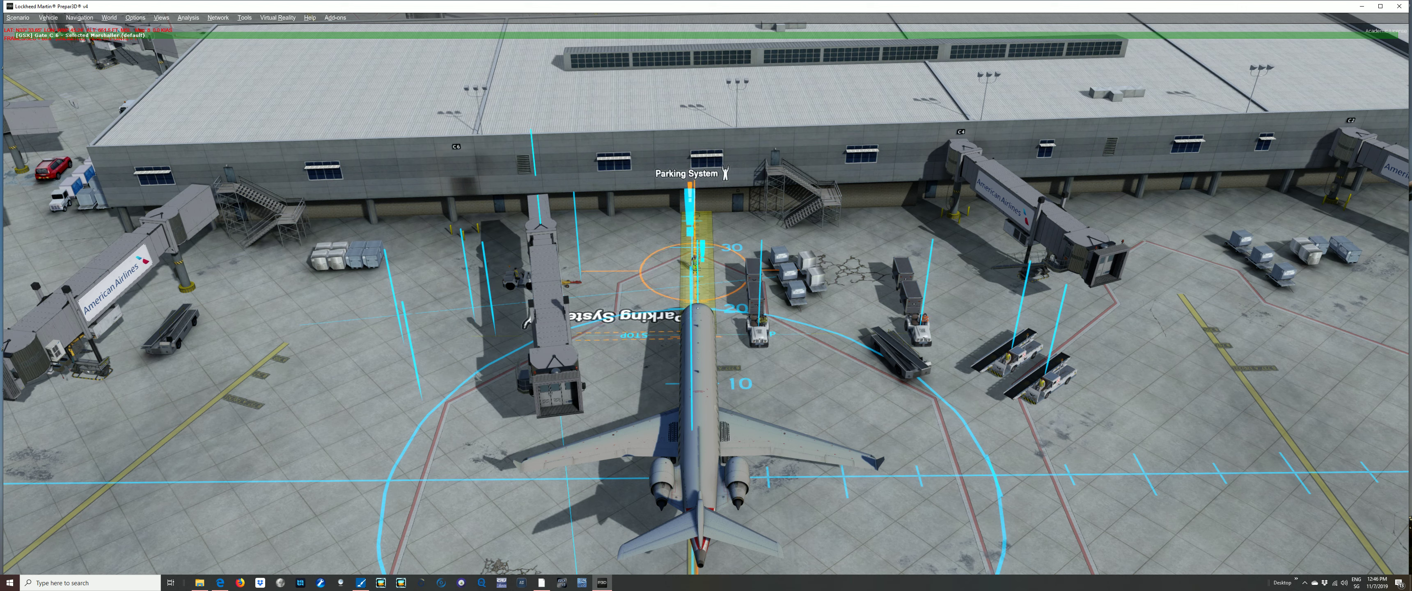